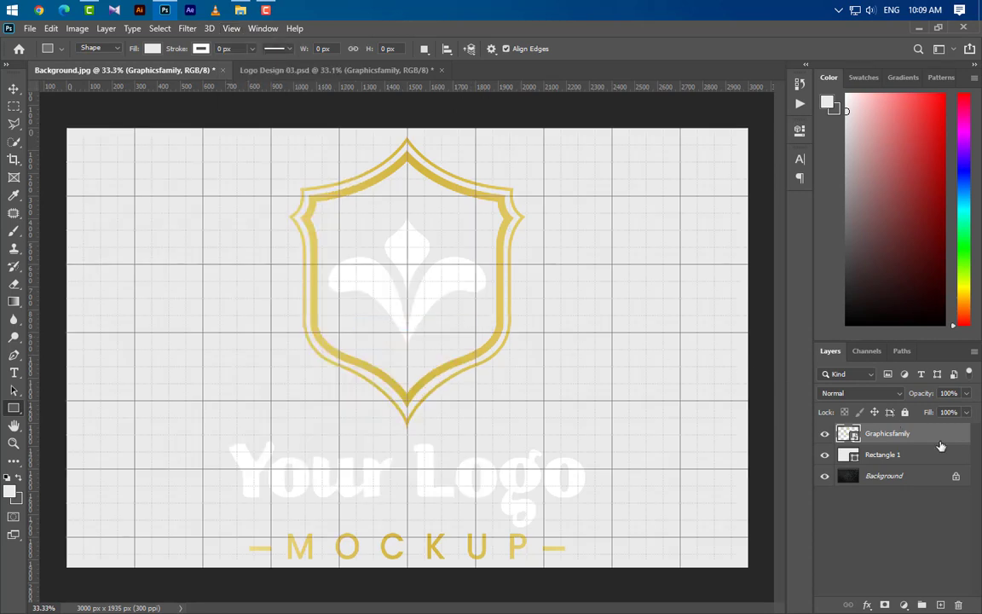
# - Distort the Graphicsfamily logo into a tilted perspective, lowering both upper corners and raising both lower corners, and apply the transform
pyautogui.hotkey('ctrl', 't')
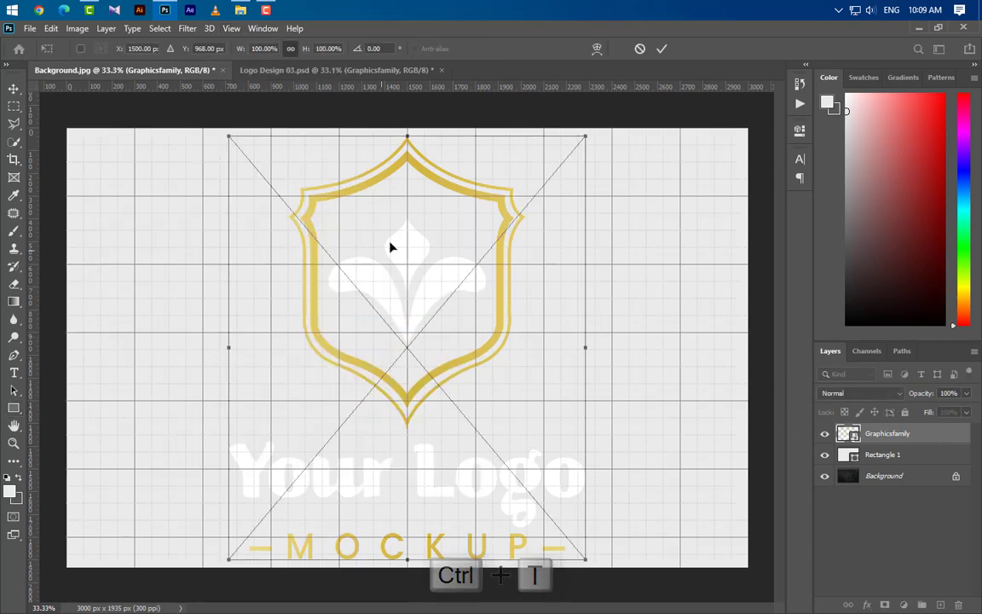
pyautogui.rightClick(403, 241)
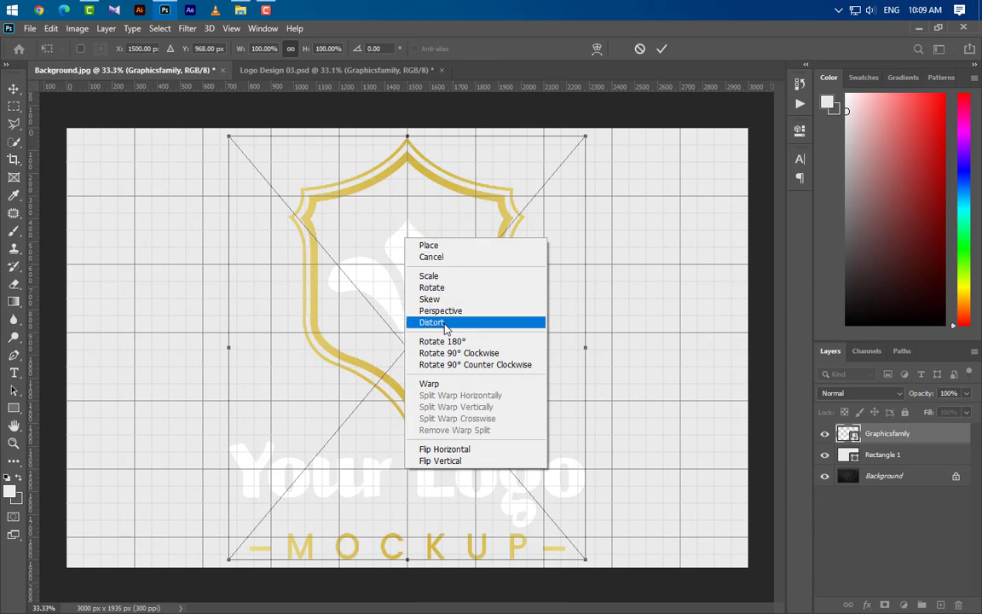
pyautogui.click(433, 323)
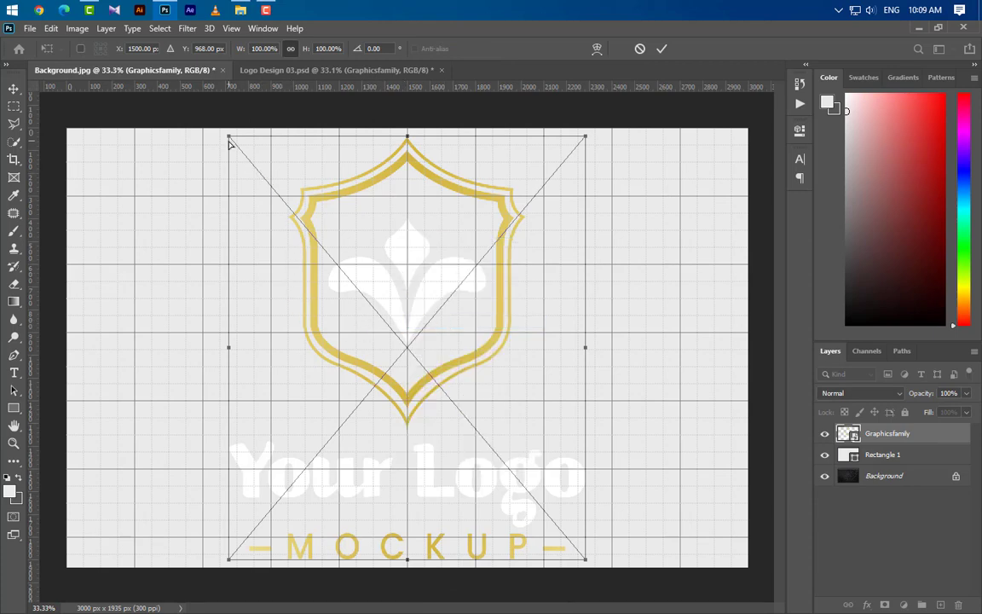
pyautogui.moveTo(228, 141); pyautogui.dragTo(228, 242)
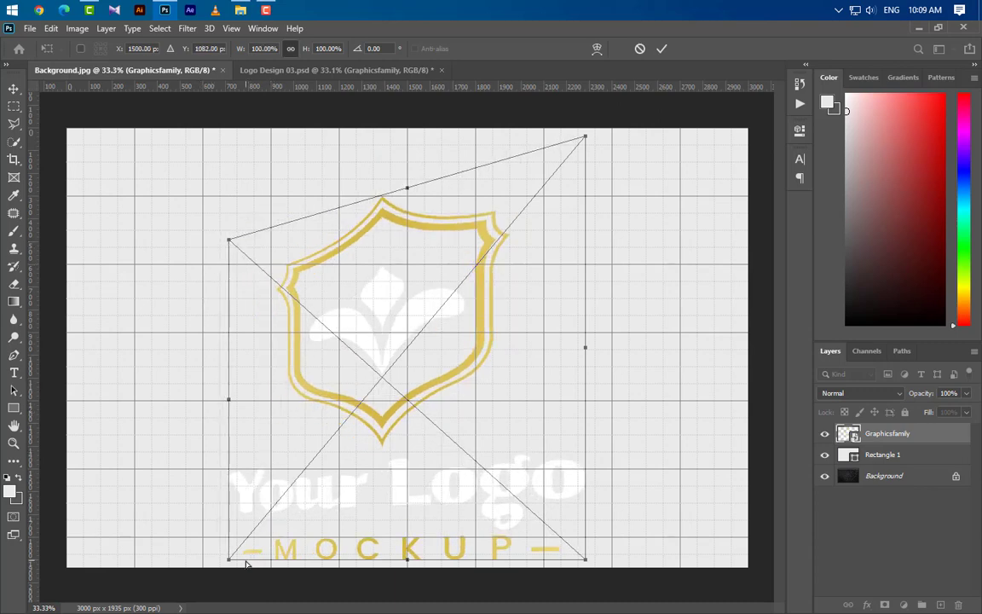
pyautogui.moveTo(230, 560); pyautogui.dragTo(317, 482)
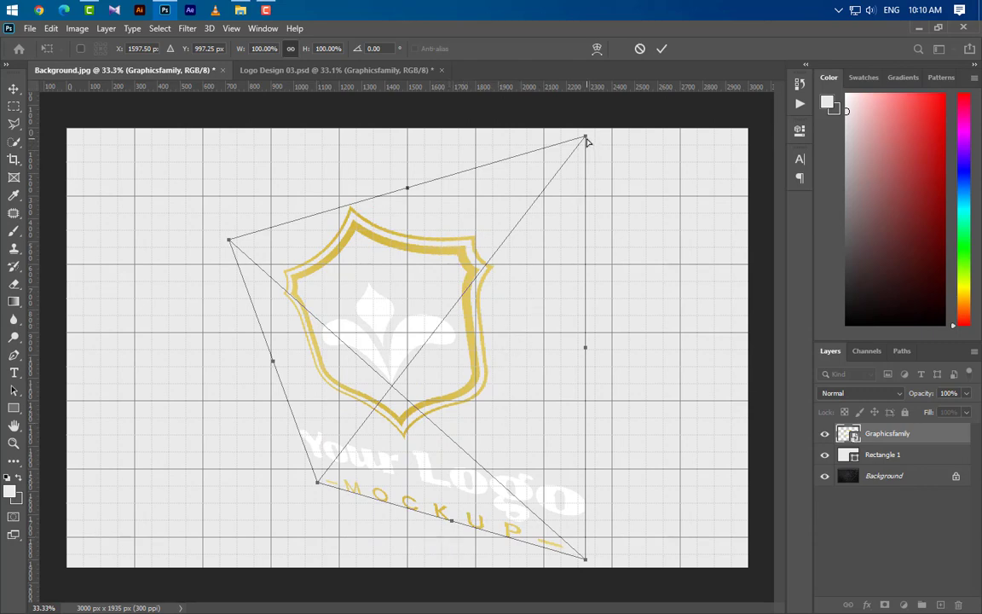
pyautogui.moveTo(586, 140); pyautogui.dragTo(499, 218)
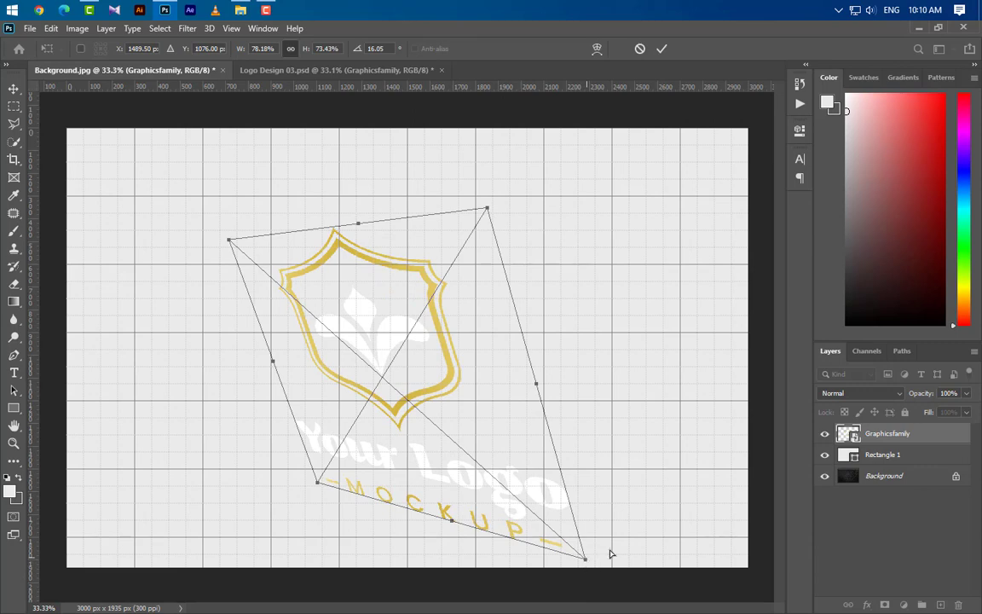
pyautogui.moveTo(590, 563); pyautogui.dragTo(603, 415)
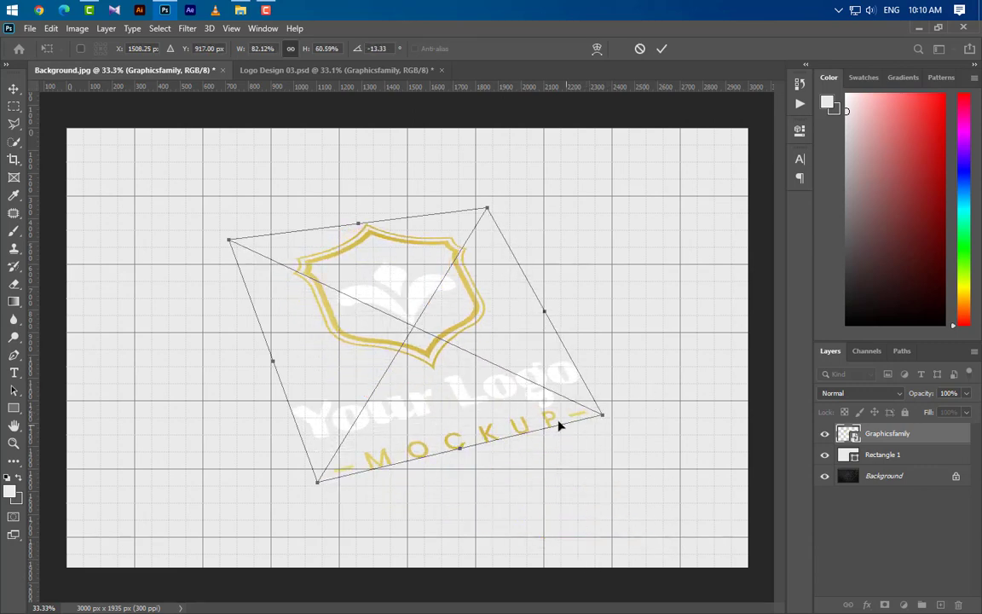
pyautogui.click(663, 49)
pyautogui.press('u')
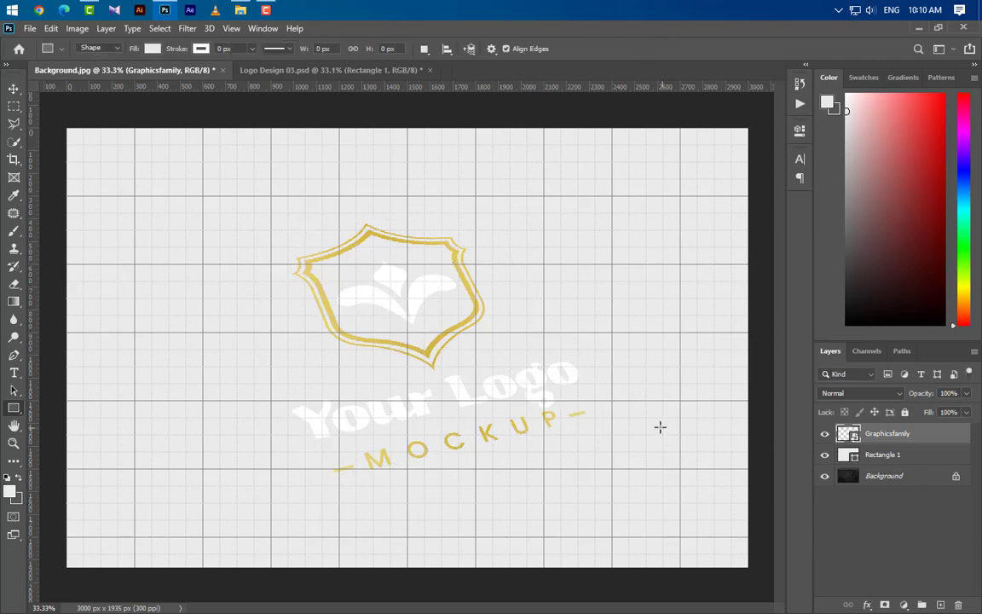
# - Hide the canvas grid and delete the Rectangle 1 layer
pyautogui.click(231, 28)
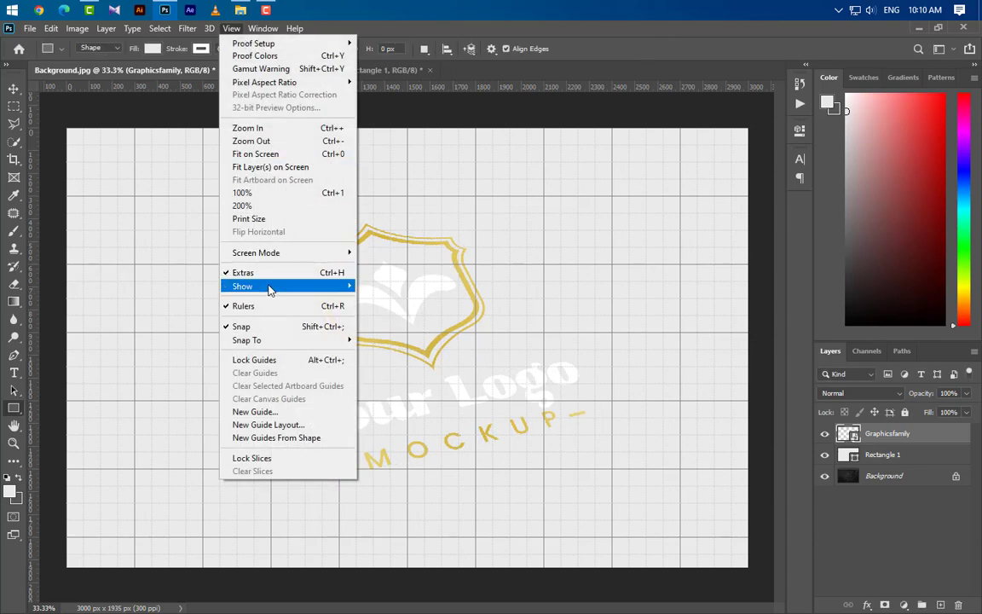
pyautogui.moveTo(333, 287)
pyautogui.click(384, 327)
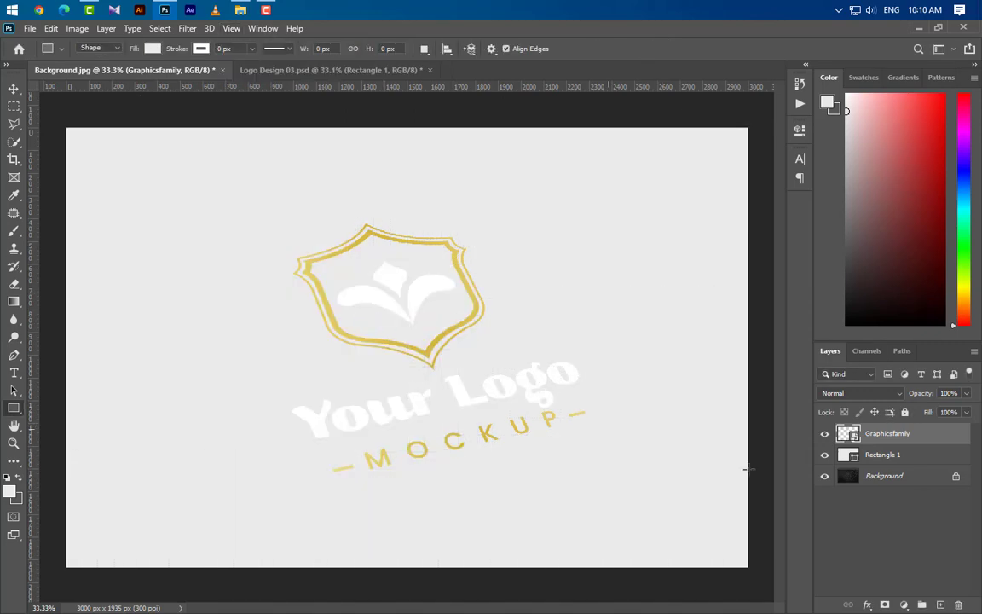
pyautogui.moveTo(958, 456); pyautogui.dragTo(960, 604)
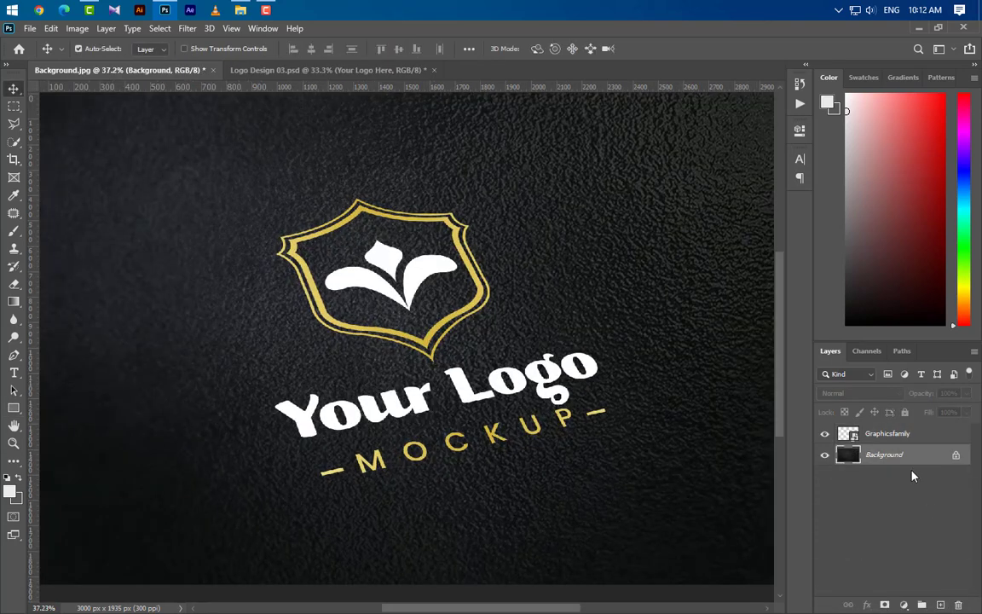
# - Add a black (000000) Color Overlay to the Graphicsfamily layer in Normal mode at 100% opacity
pyautogui.click(951, 434)
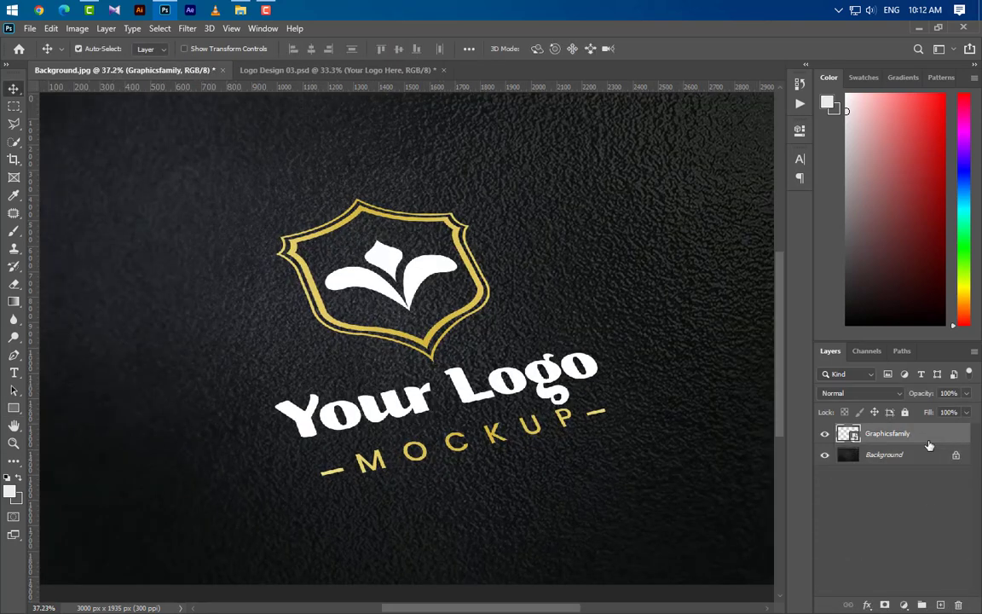
pyautogui.doubleClick(832, 439)
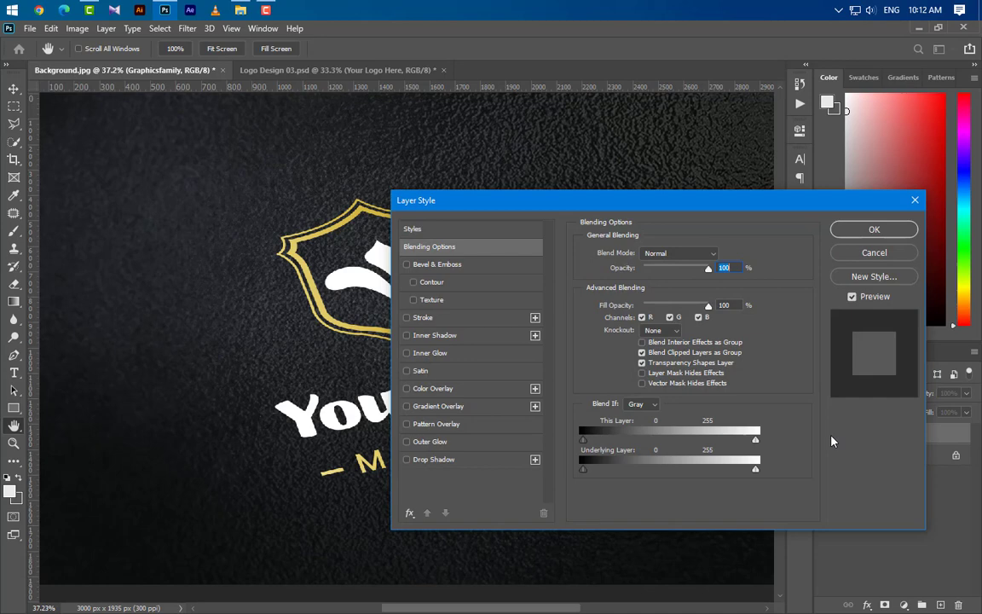
pyautogui.click(484, 390)
pyautogui.click(722, 257)
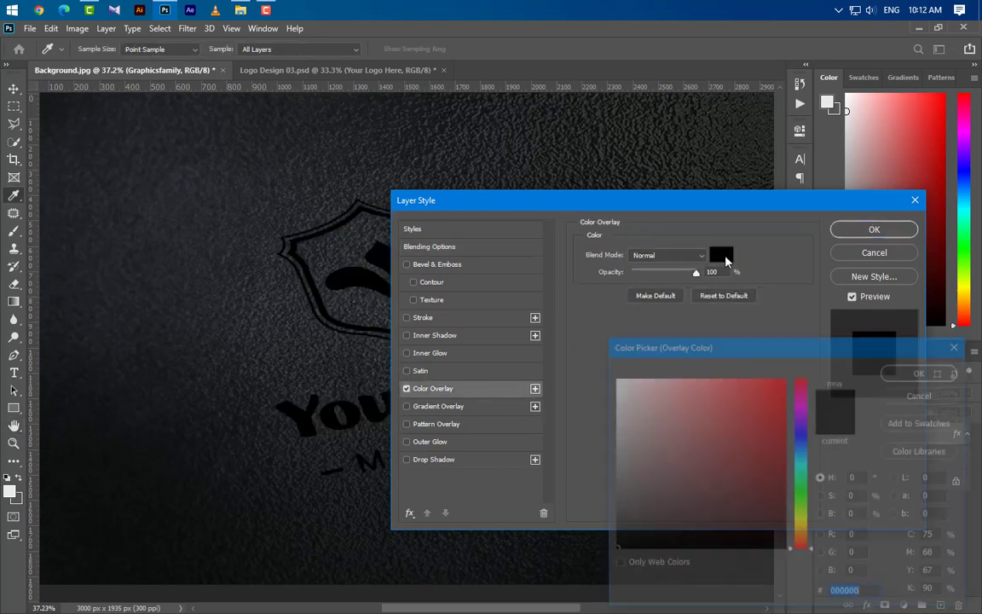
pyautogui.click(917, 372)
pyautogui.click(864, 232)
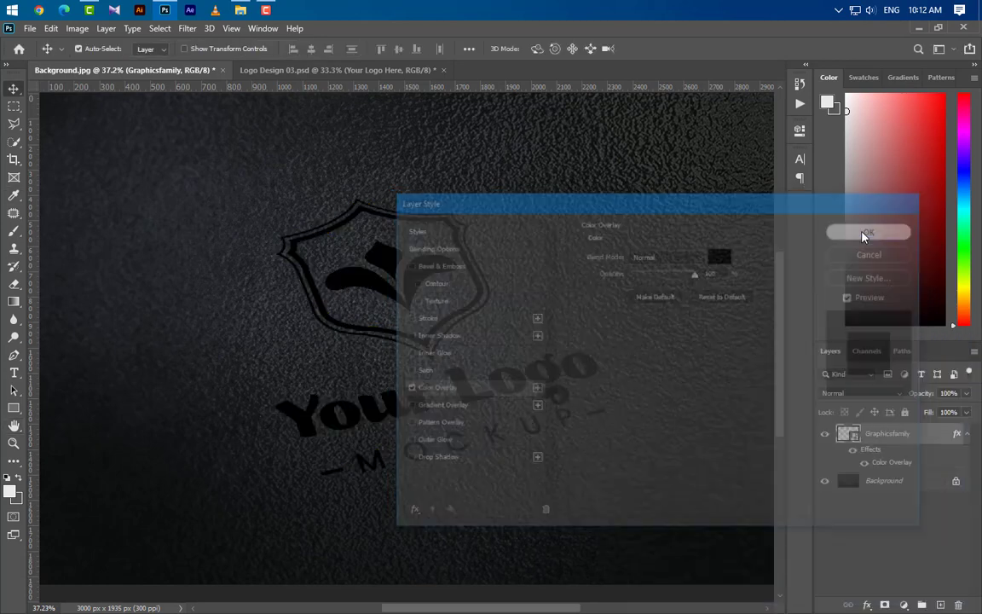
# - Apply a Gaussian Blur with a radius of 25 pixels to the Graphicsfamily layer
pyautogui.click(182, 29)
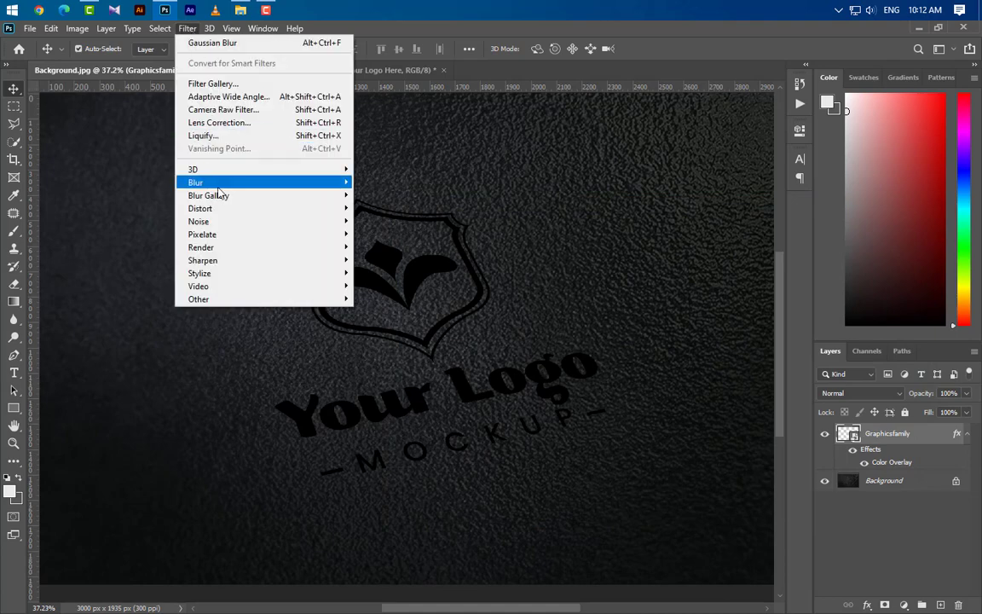
pyautogui.moveTo(276, 184)
pyautogui.click(390, 235)
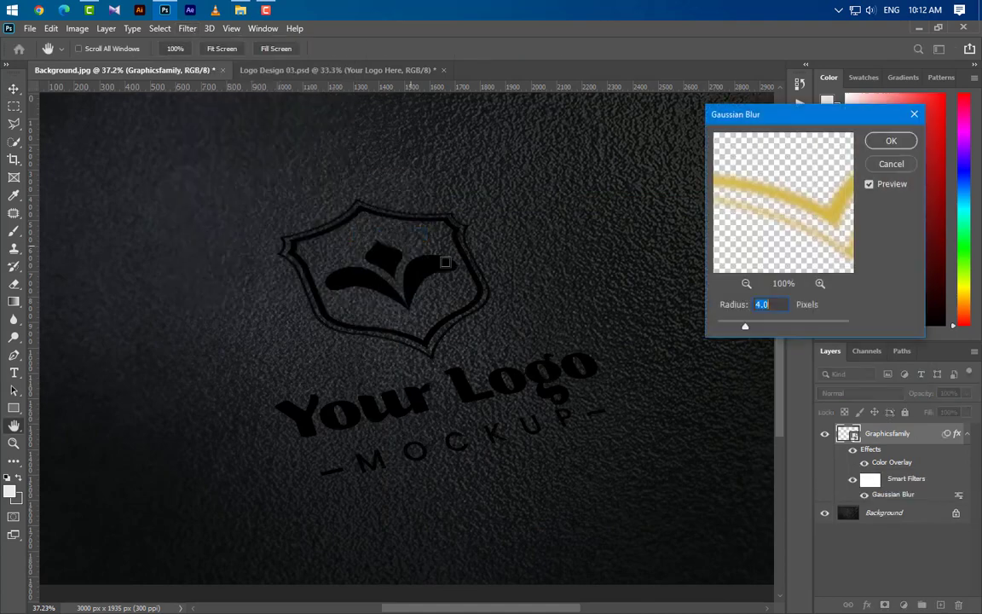
pyautogui.write('25')
pyautogui.click(881, 145)
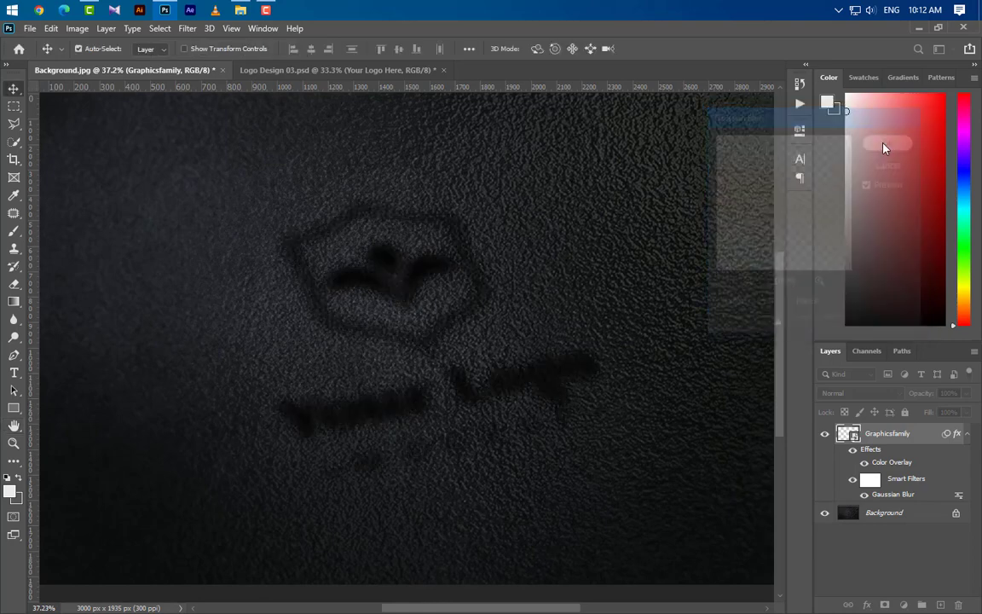
# - Apply a Motion Blur to the Graphicsfamily layer with an angle of 90° and a distance of 200 pixels
pyautogui.click(187, 29)
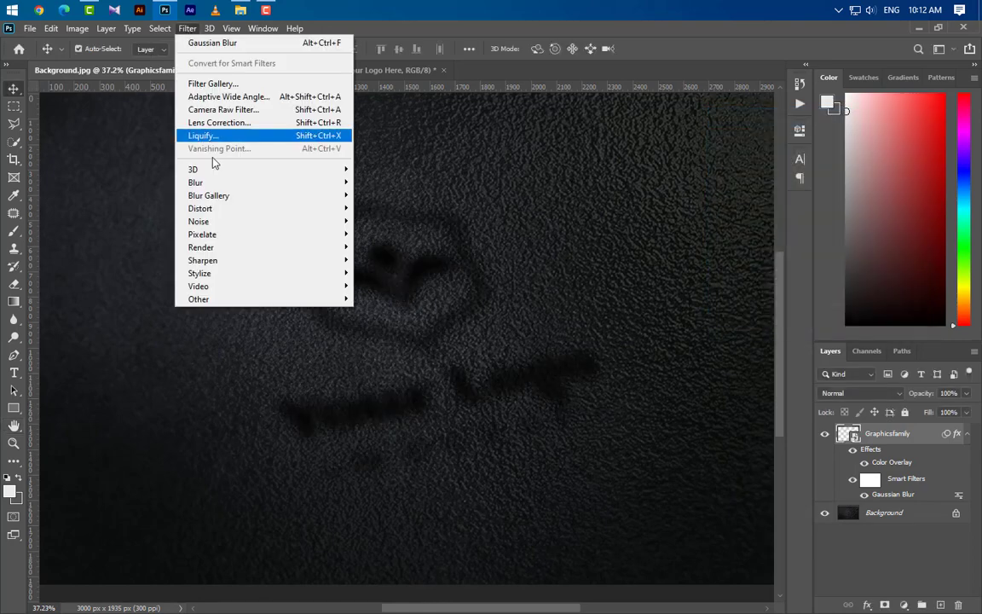
pyautogui.moveTo(223, 183)
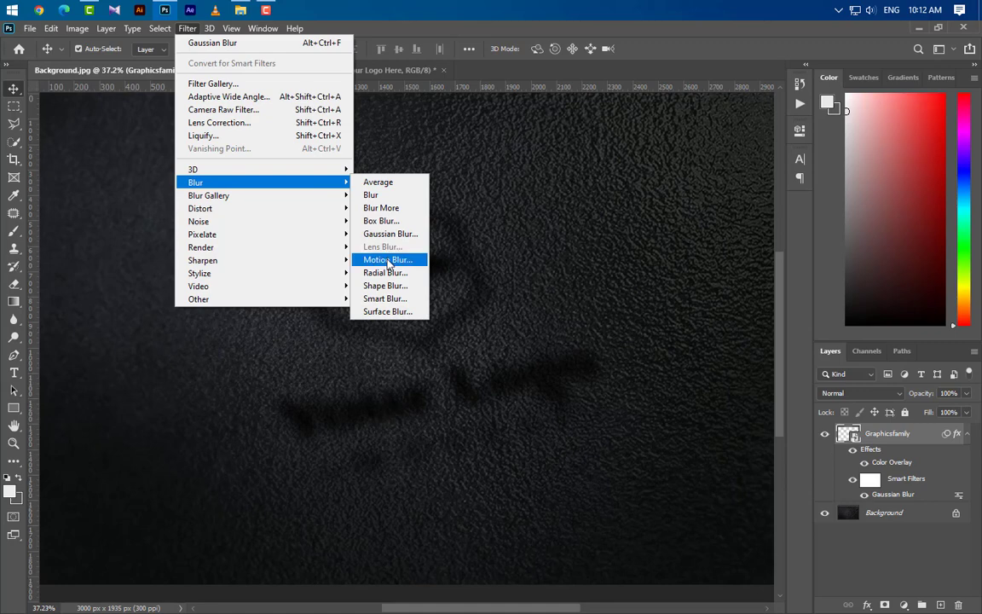
pyautogui.click(387, 259)
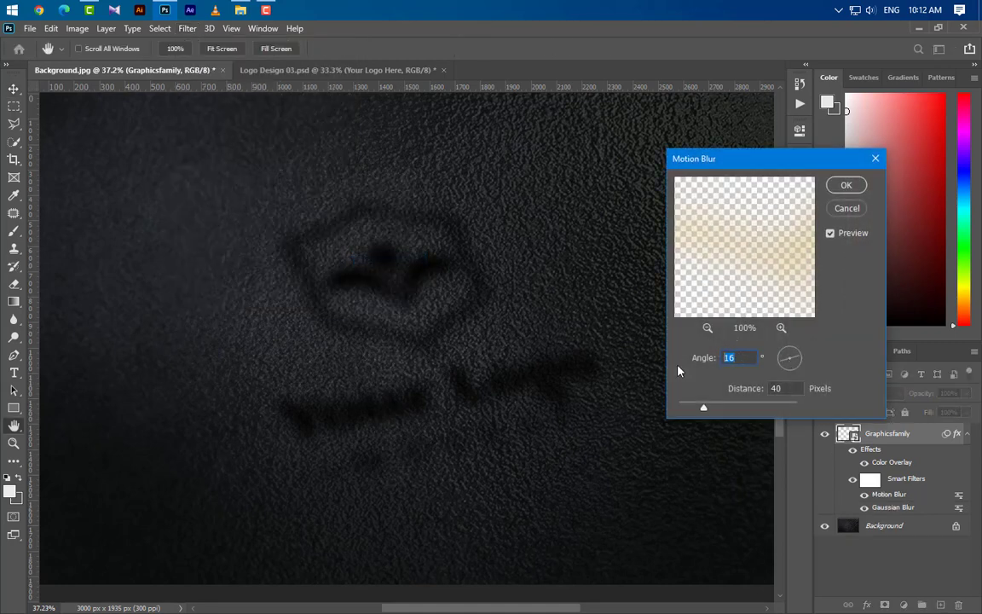
pyautogui.write('90')
pyautogui.doubleClick(777, 388)
pyautogui.write('200')
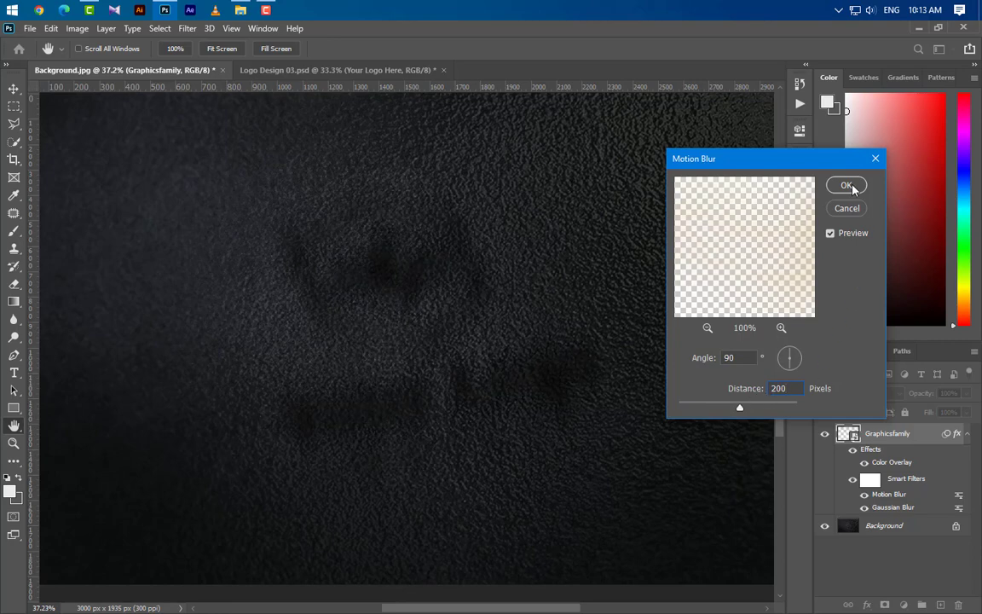
pyautogui.click(852, 189)
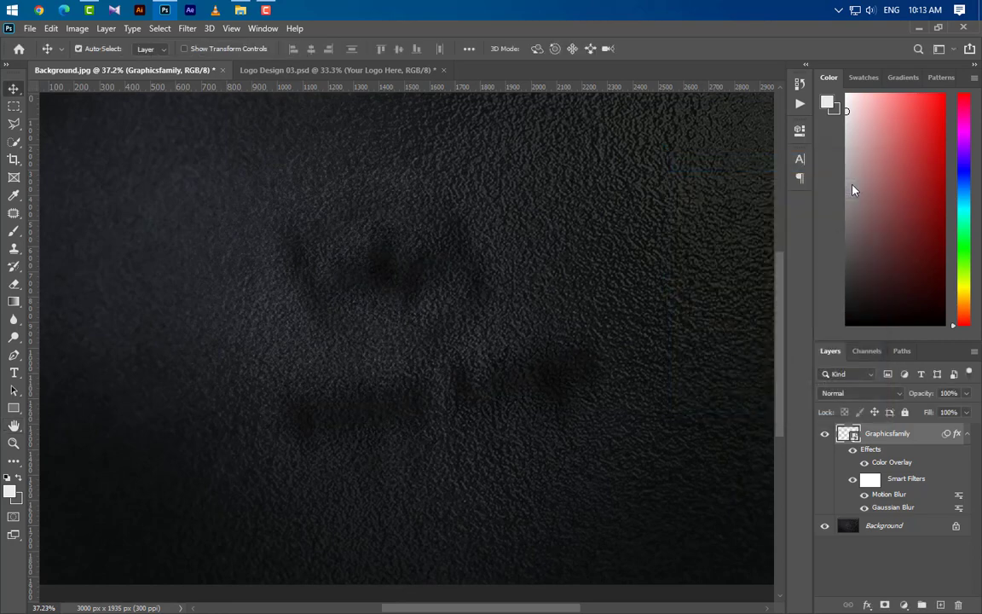
# - Duplicate the Graphicsfamily layer and expand the copy's list of effects and smart filters
pyautogui.click(967, 434)
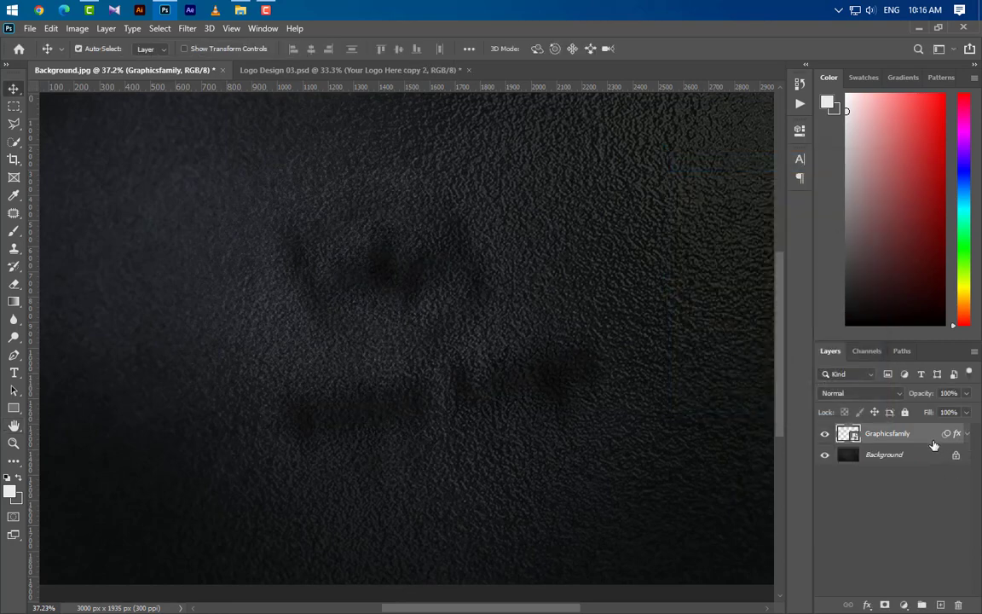
pyautogui.moveTo(929, 433); pyautogui.dragTo(938, 604)
pyautogui.click(968, 434)
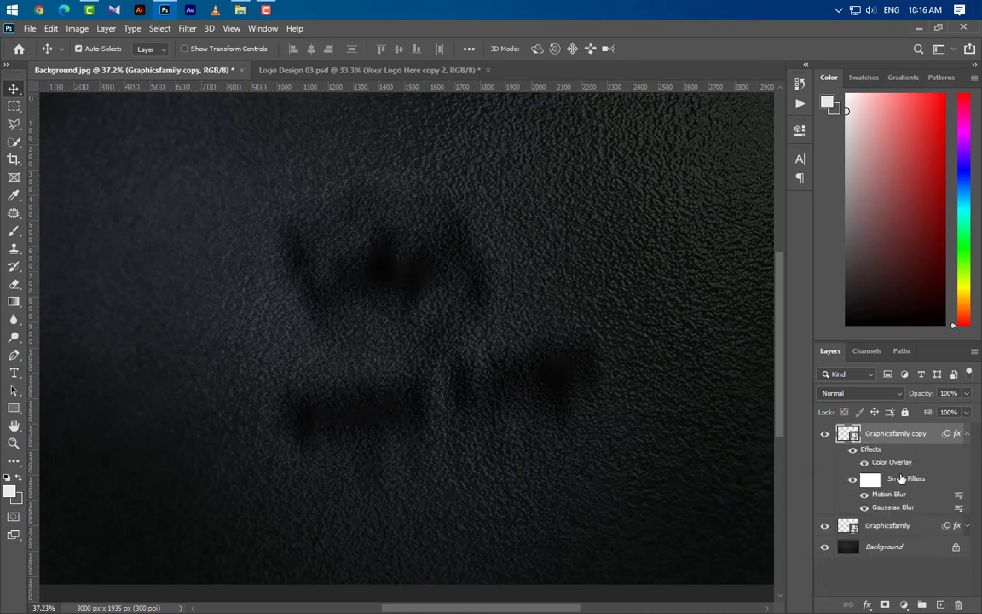
# - Change the Color Overlay of the Graphicsfamily copy layer to light grey e6e6e6
pyautogui.doubleClick(897, 466)
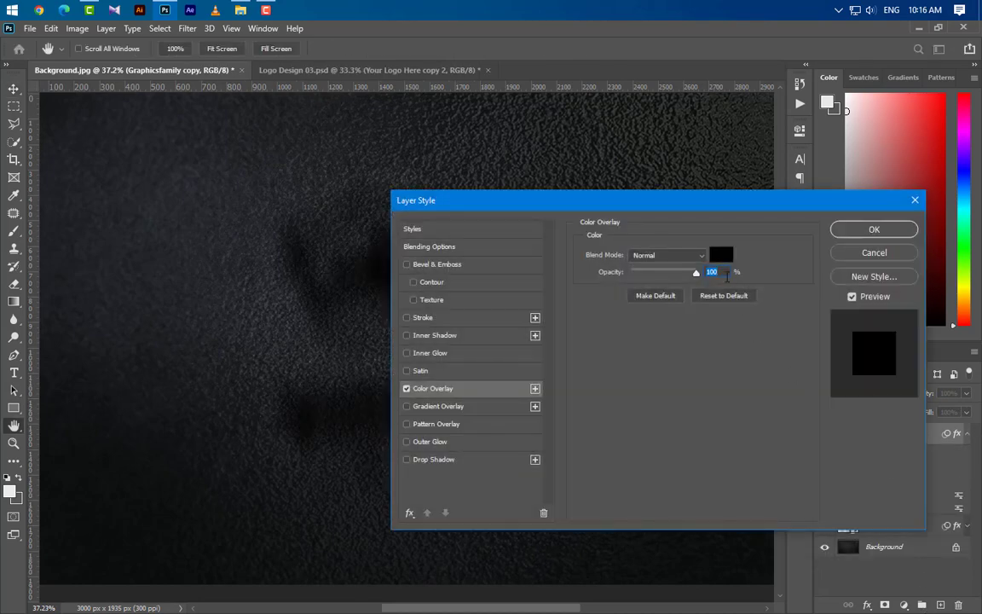
pyautogui.click(720, 255)
pyautogui.write('e8e8e8')
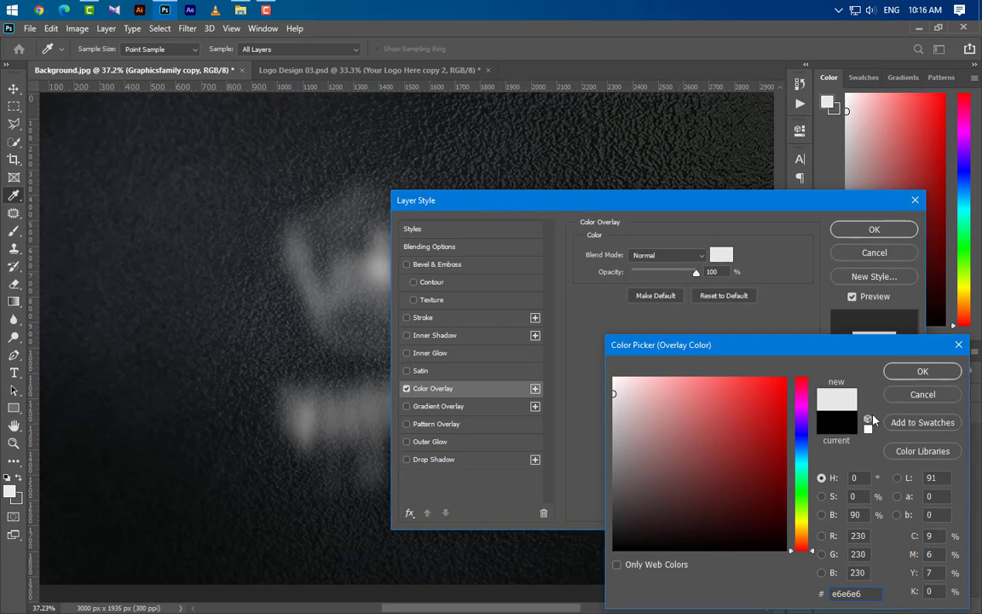
pyautogui.click(922, 371)
# - Enable Bevel & Emboss on the Graphicsfamily copy with Inner Bevel, Smooth technique, 1000% depth and 250 px size
pyautogui.click(460, 264)
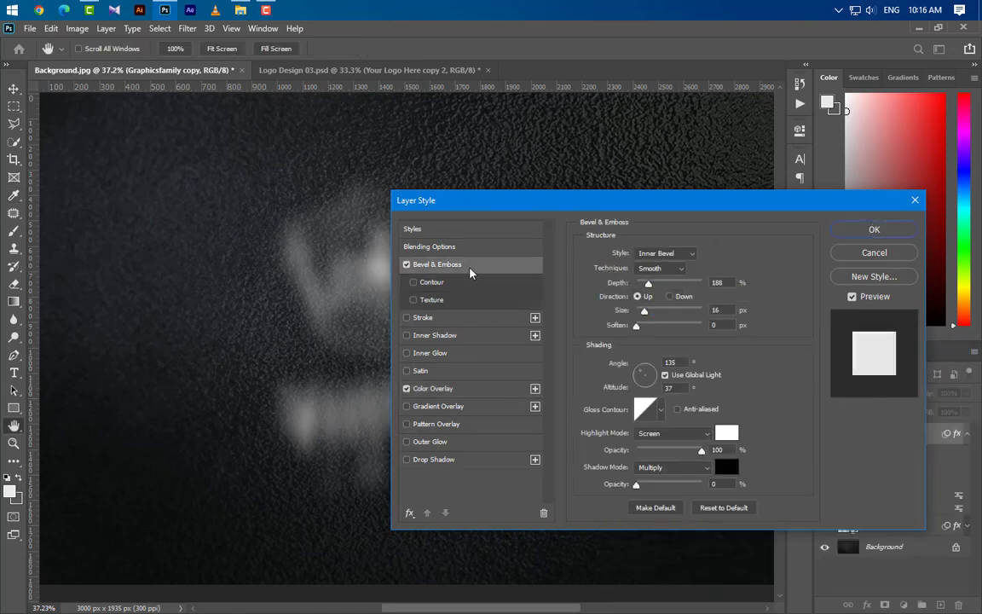
pyautogui.click(665, 254)
pyautogui.click(666, 260)
pyautogui.click(667, 255)
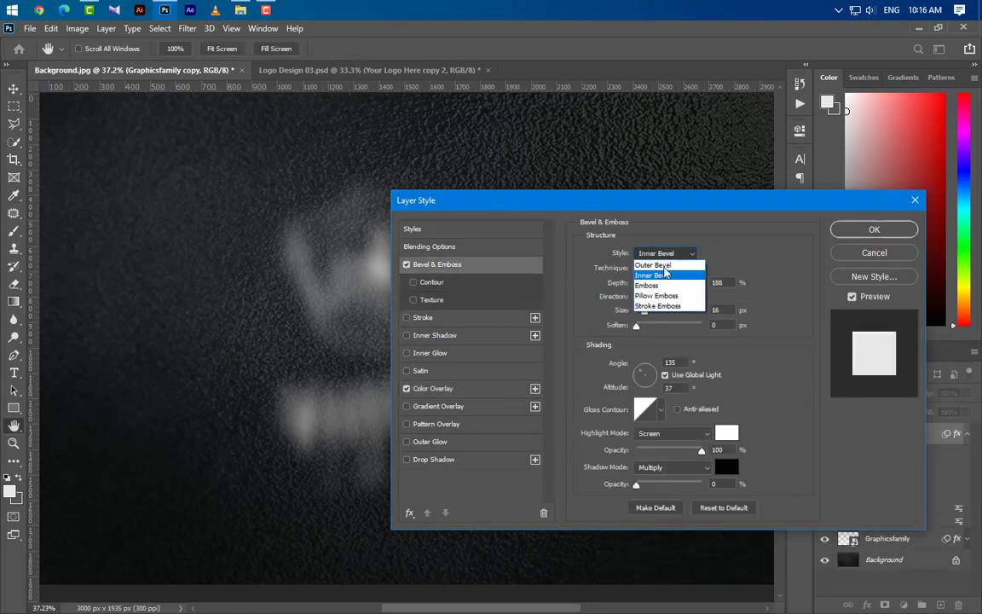
pyautogui.click(664, 261)
pyautogui.click(663, 268)
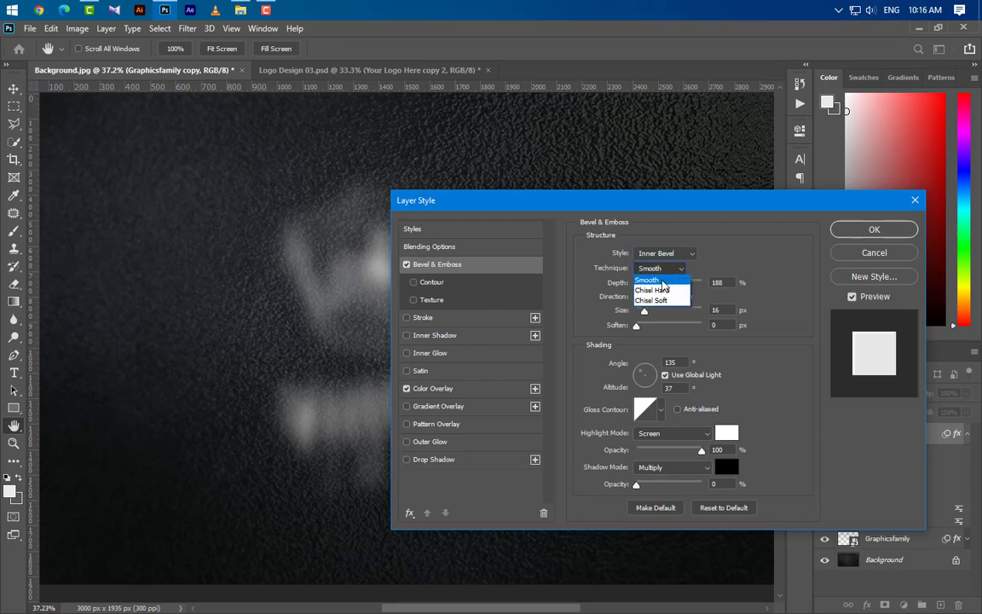
pyautogui.click(663, 269)
pyautogui.moveTo(648, 283); pyautogui.dragTo(725, 287)
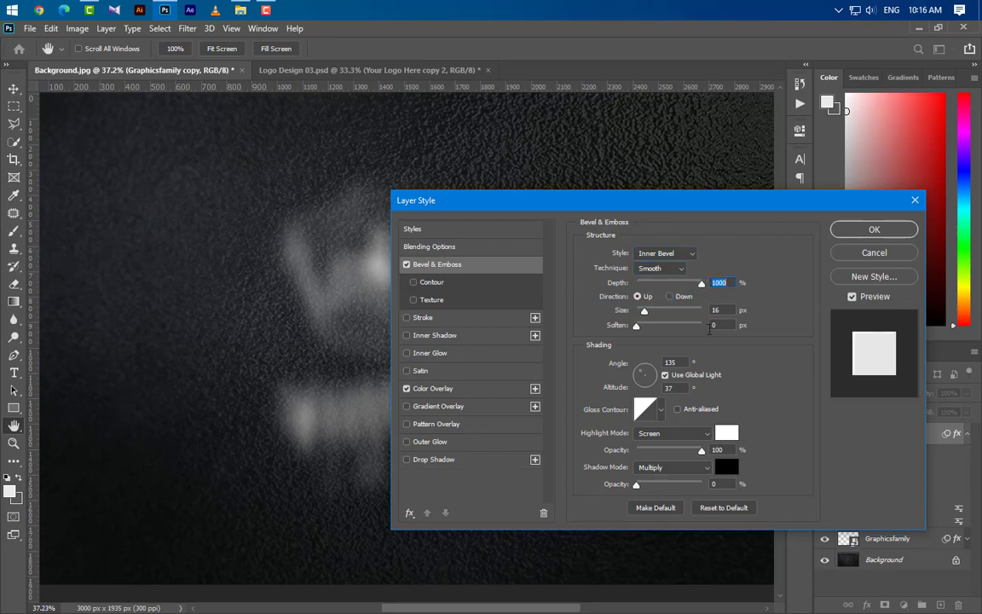
pyautogui.moveTo(644, 311); pyautogui.dragTo(807, 330)
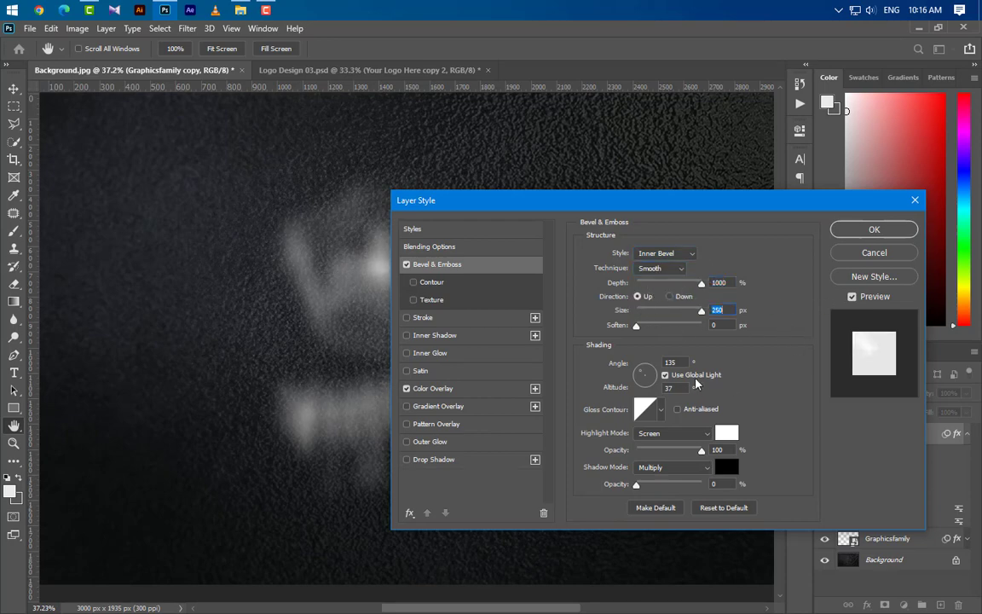
# - Turn on anti-aliasing for the bevel, set highlight opacity to 50% and shadow opacity to 57%, and apply the layer style
pyautogui.click(670, 362)
pyautogui.click(676, 409)
pyautogui.doubleClick(724, 450)
pyautogui.write('50')
pyautogui.write('57')
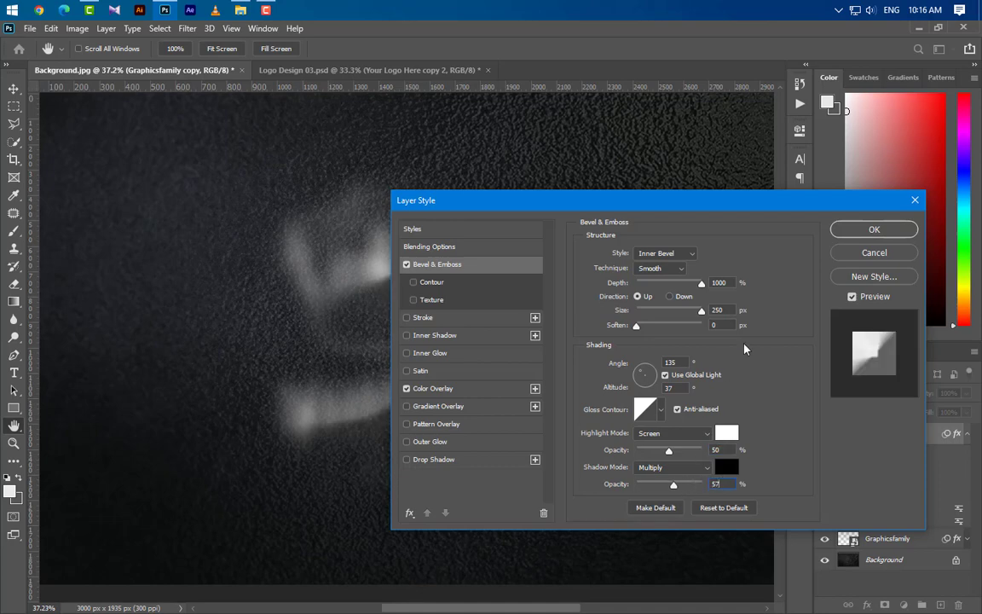
pyautogui.click(873, 229)
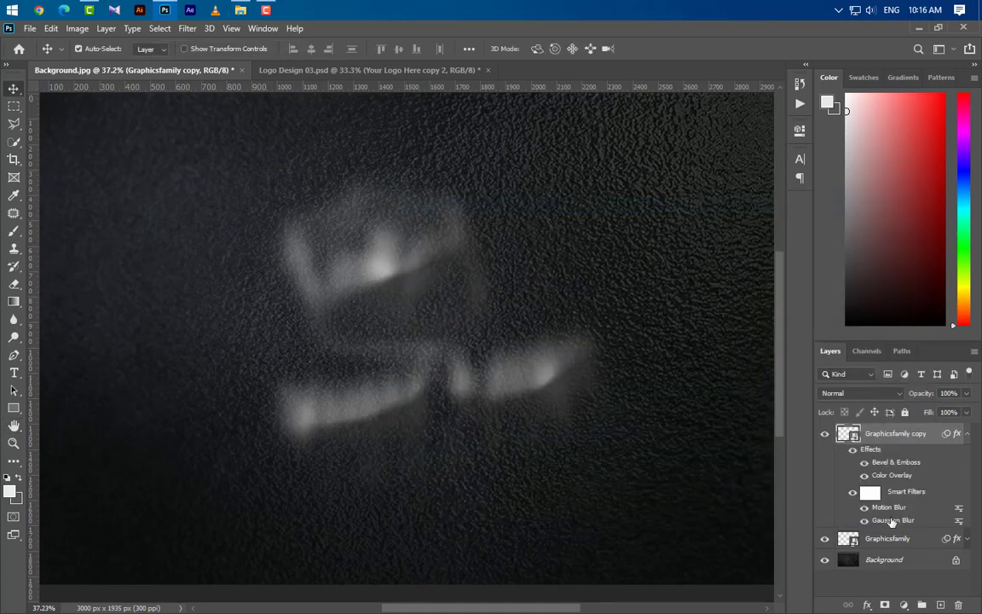
# - Set the Motion Blur distance of the Graphicsfamily copy layer to 85 pixels
pyautogui.doubleClick(871, 507)
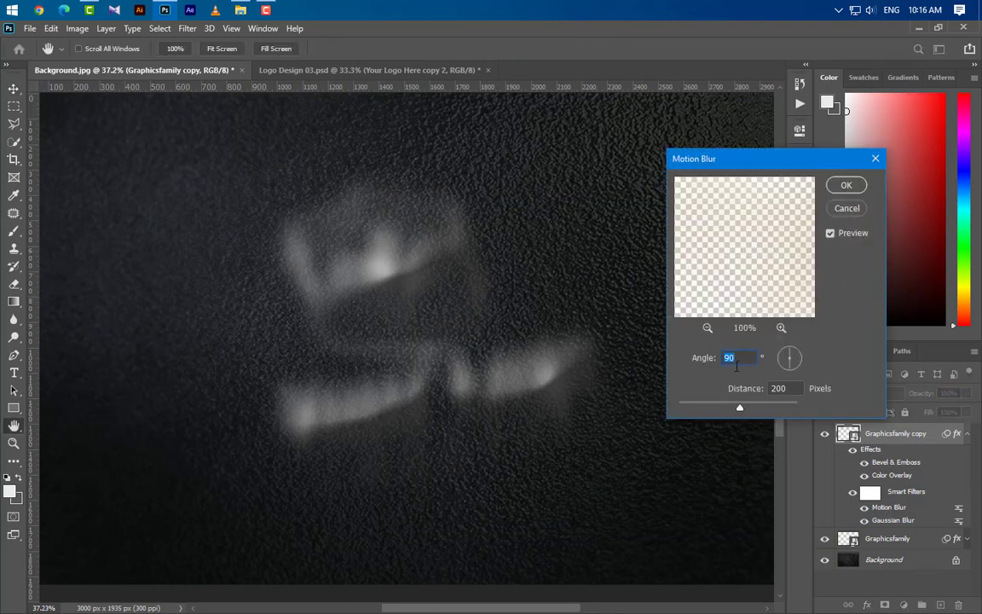
pyautogui.press('Tab')
pyautogui.write('85')
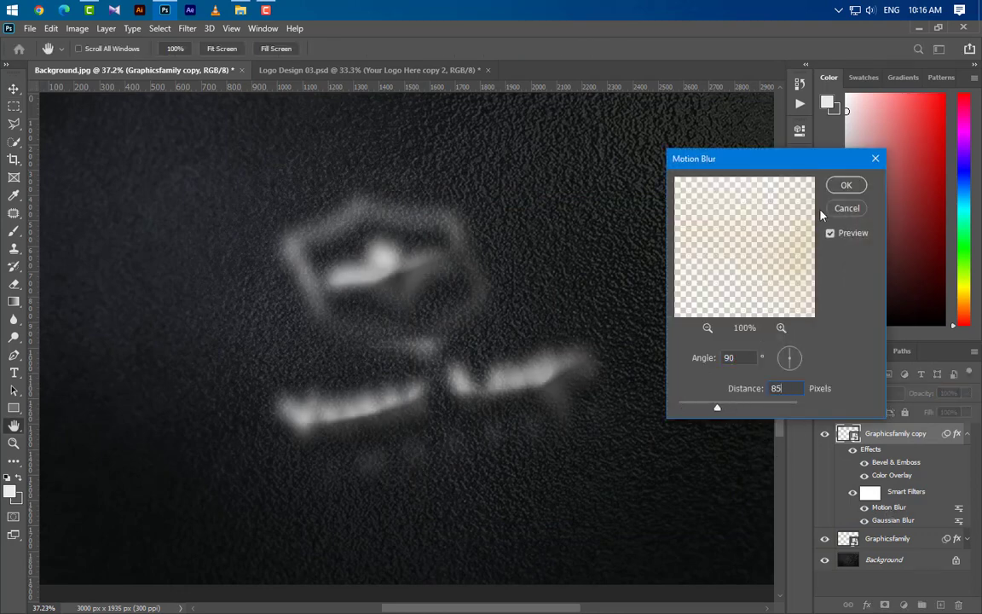
pyautogui.click(845, 185)
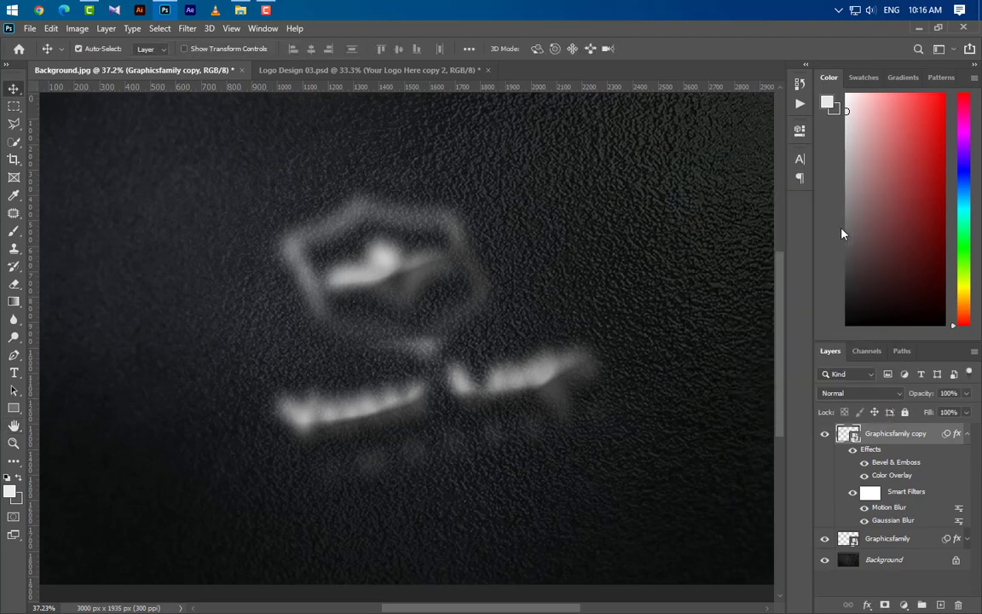
# - Set the Gaussian Blur radius of the Graphicsfamily copy layer to 8 pixels and its layer opacity to 35%
pyautogui.doubleClick(891, 519)
pyautogui.click(502, 262)
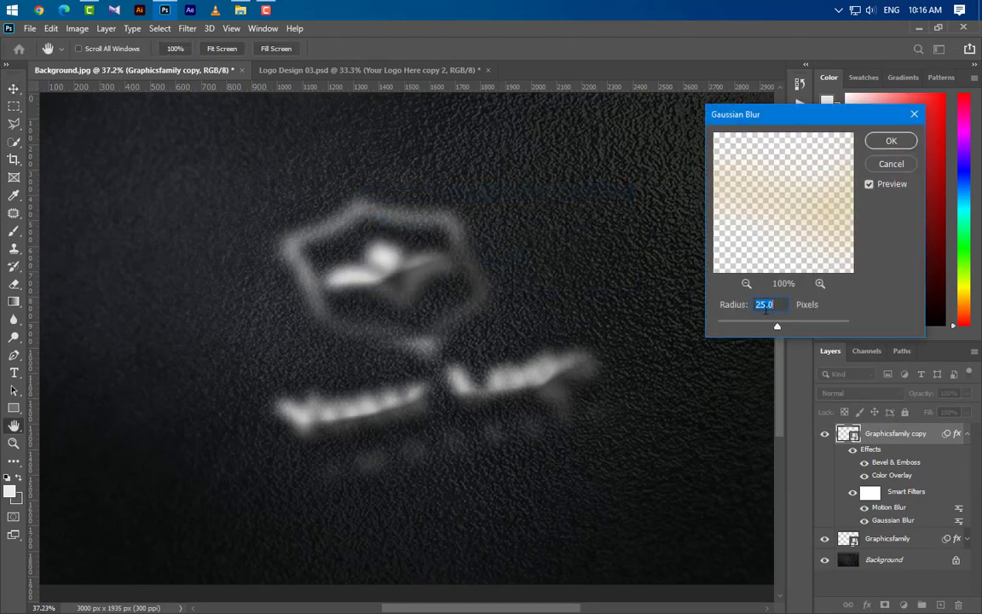
pyautogui.write('8')
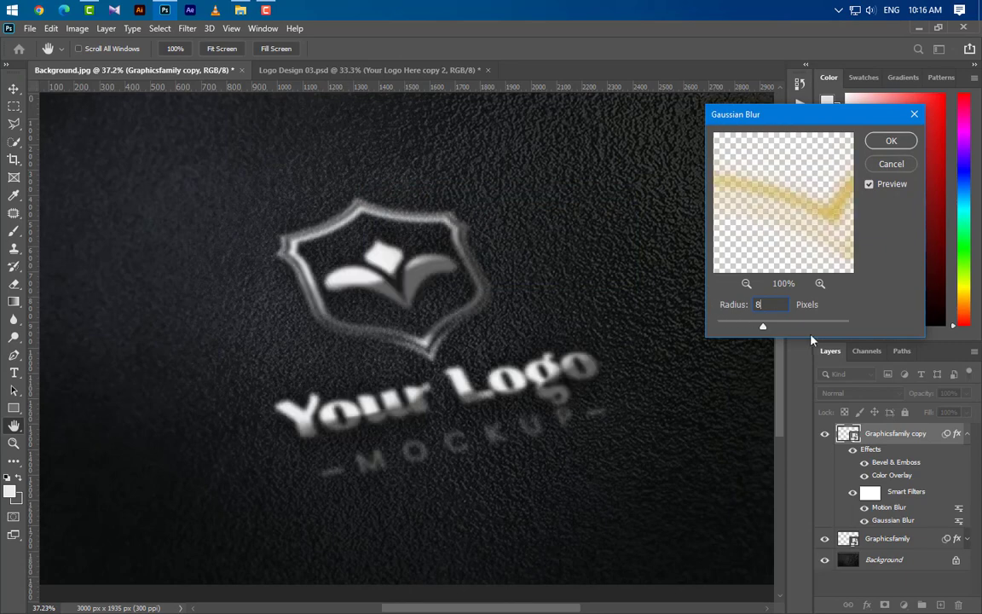
pyautogui.click(877, 144)
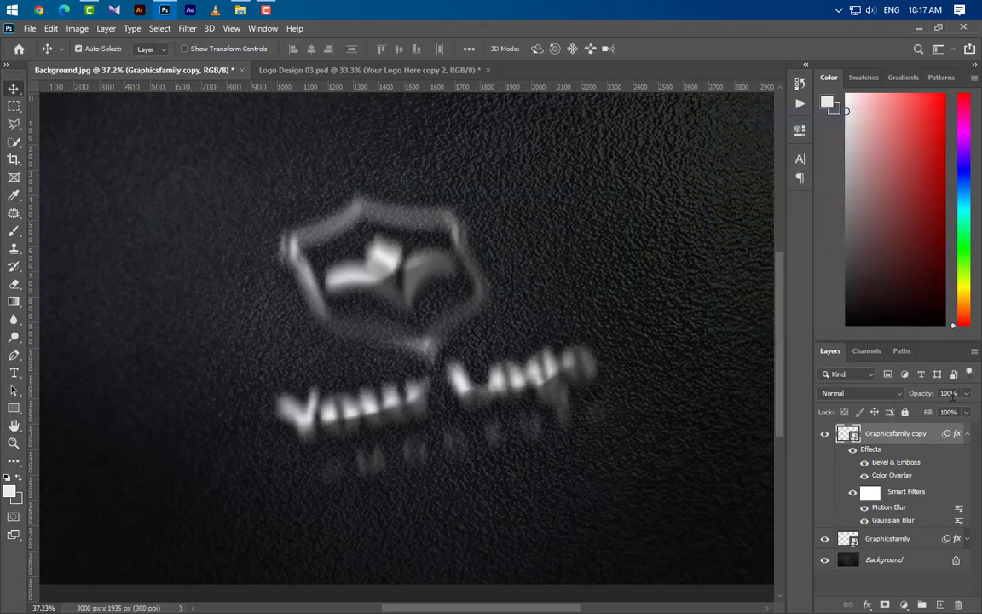
pyautogui.moveTo(917, 394)
pyautogui.mouseDown()
pyautogui.moveTo(886, 395)
pyautogui.moveTo(911, 396)
pyautogui.mouseUp()
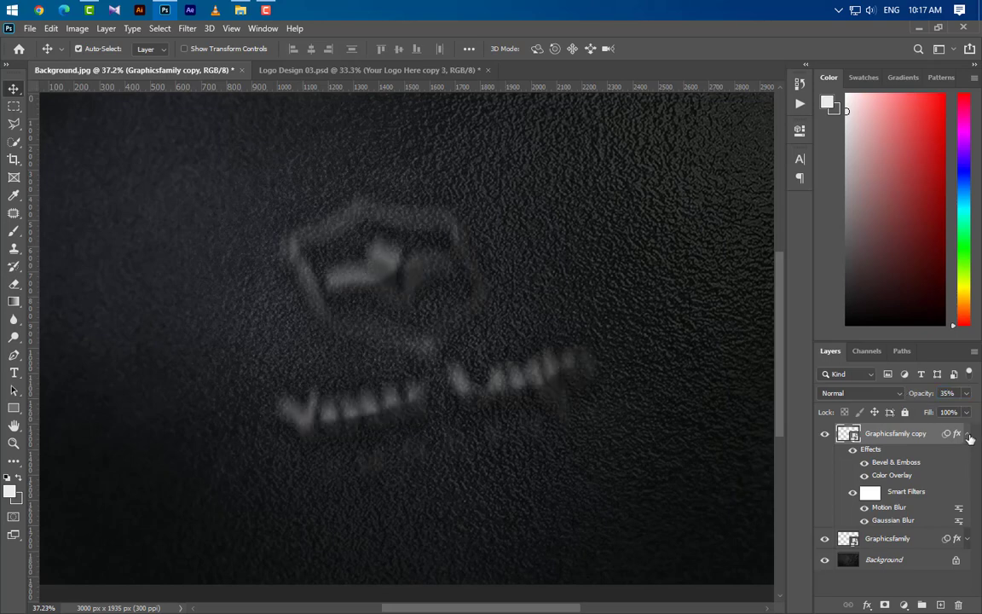
# - Duplicate the Graphicsfamily copy layer, and group the Graphicsfamily and Graphicsfamily copy layers beneath the duplicate
pyautogui.click(968, 435)
pyautogui.moveTo(943, 435); pyautogui.dragTo(939, 604)
pyautogui.click(893, 454)
pyautogui.keyDown('shift'); pyautogui.click(888, 476); pyautogui.keyUp('shift')
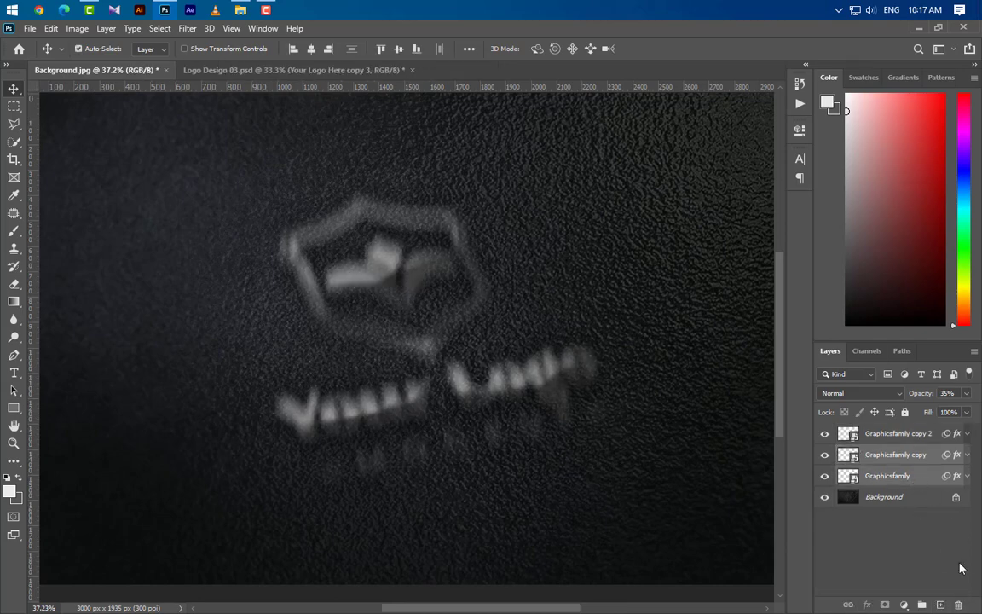
pyautogui.hotkey('ctrl', 'g')
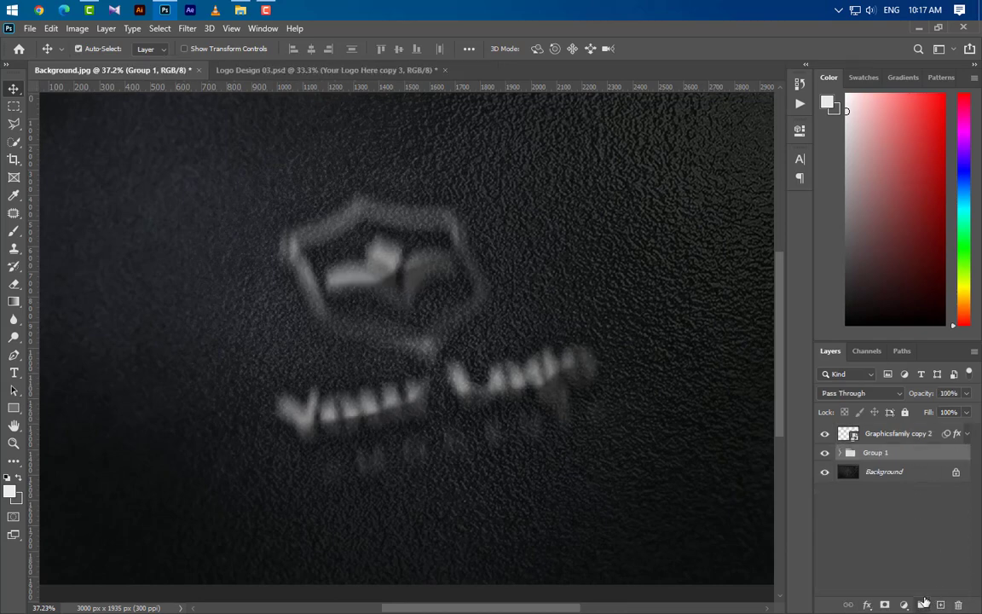
# - Remove Bevel & Emboss from the Graphicsfamily copy 2 layer and change its Color Overlay to black 000000
pyautogui.click(968, 434)
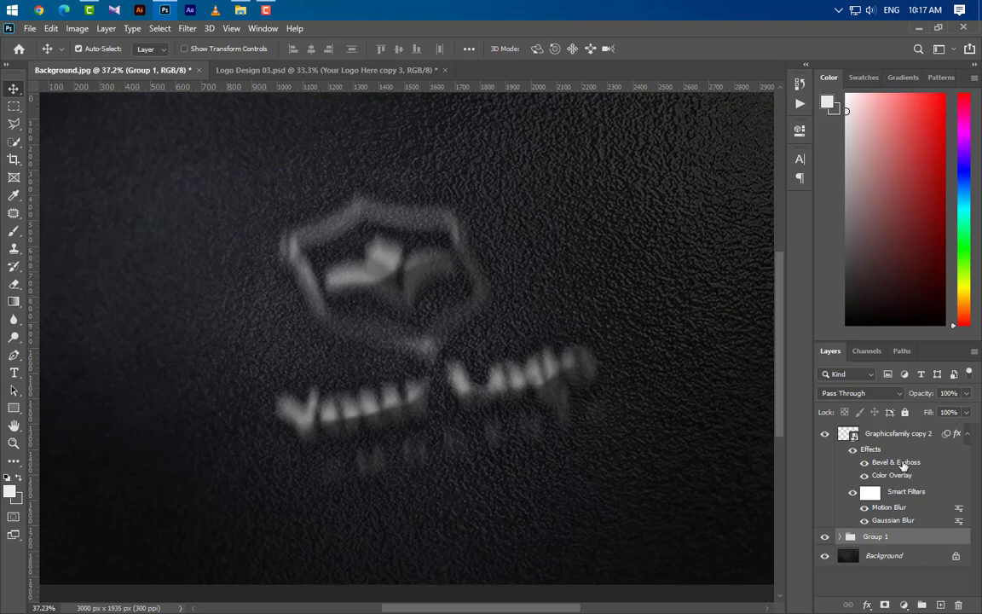
pyautogui.moveTo(895, 462); pyautogui.dragTo(958, 604)
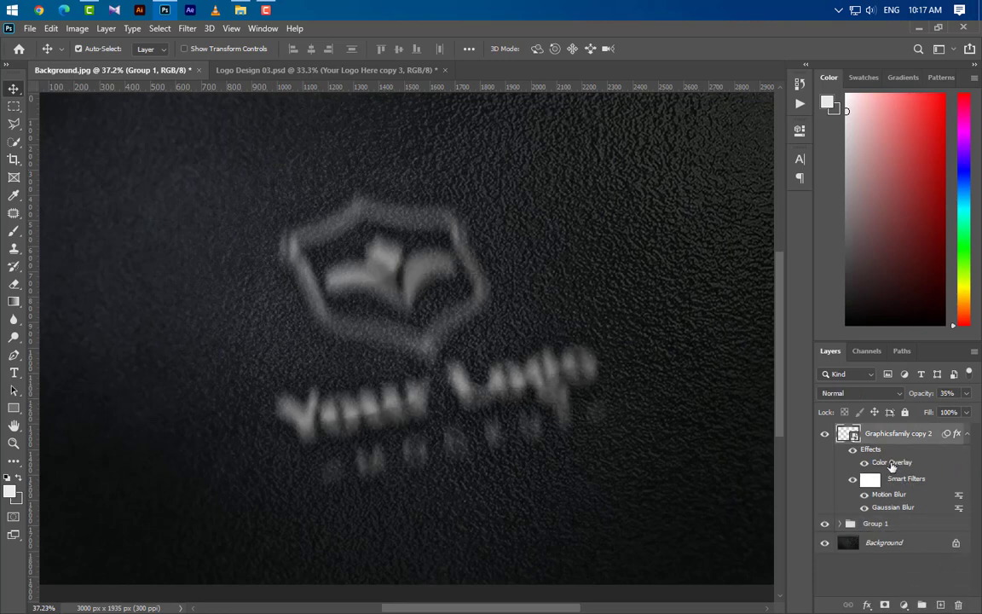
pyautogui.doubleClick(892, 462)
pyautogui.click(720, 255)
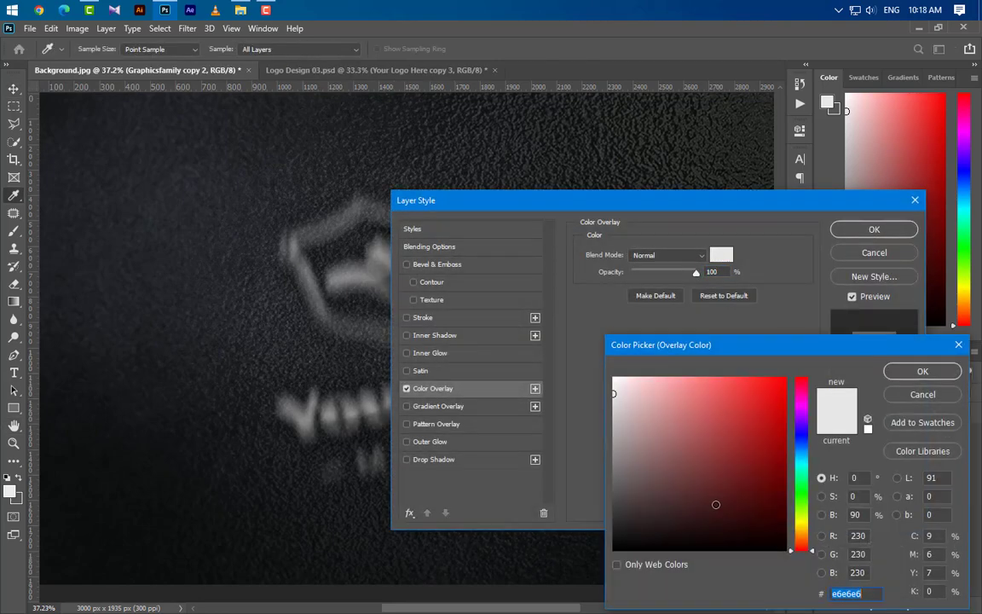
pyautogui.write('000000')
pyautogui.click(920, 371)
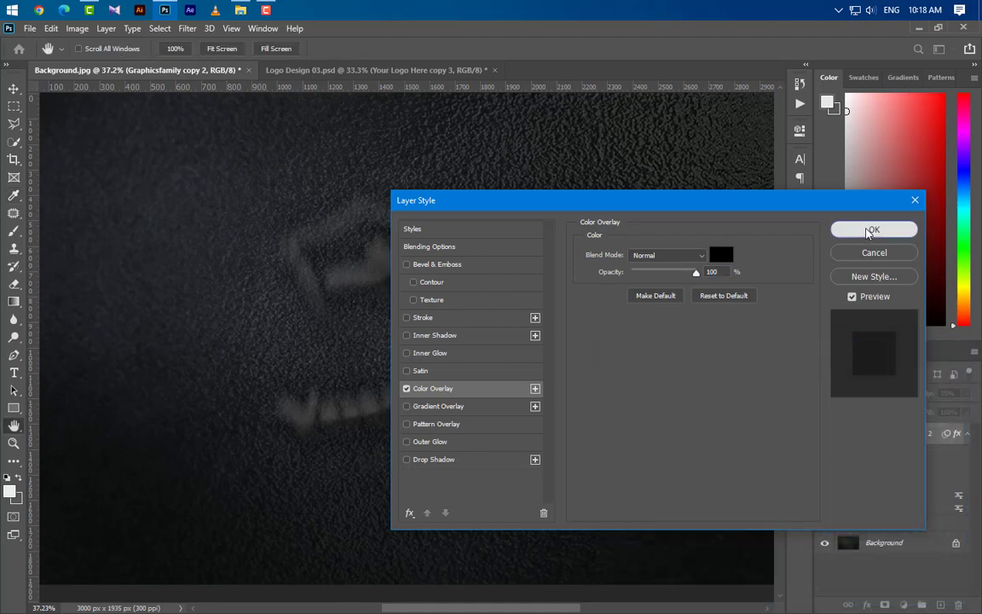
pyautogui.click(870, 231)
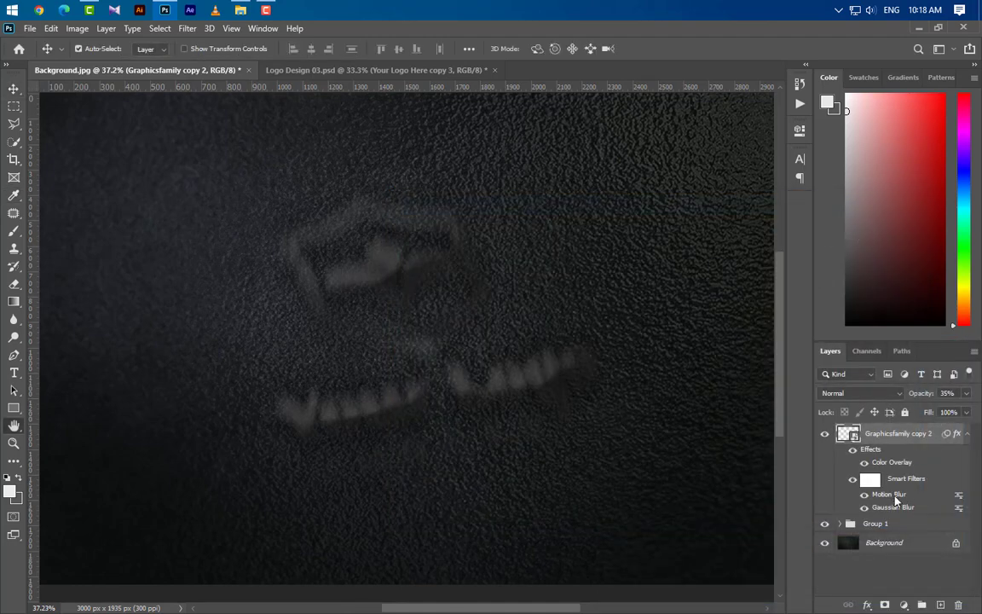
# - Set the Motion Blur of the Graphicsfamily copy 2 layer to an angle of 16° and a distance of 40 pixels
pyautogui.doubleClick(892, 495)
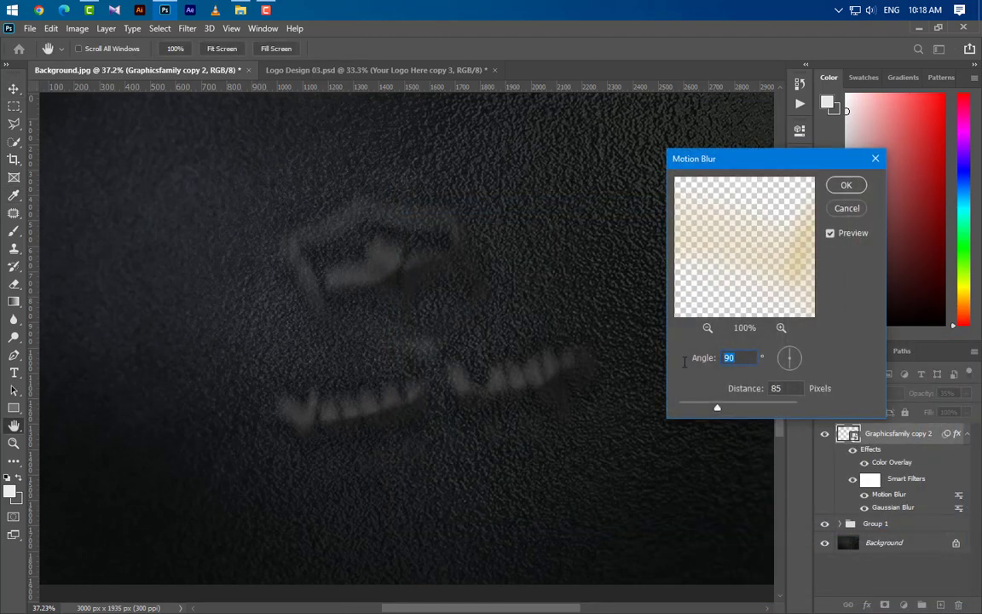
pyautogui.write('1701')
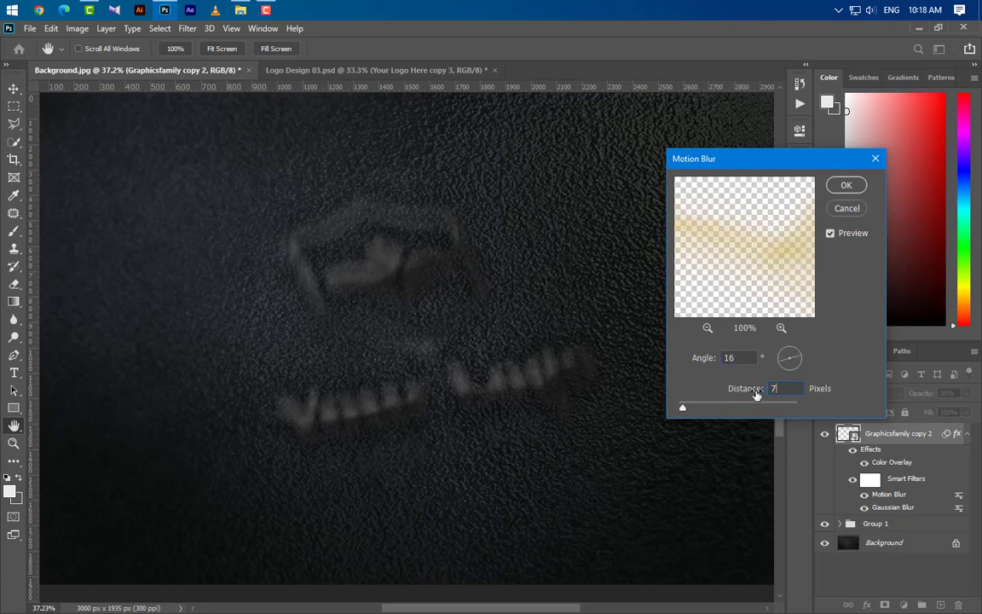
pyautogui.press('BackSpace')
pyautogui.press('BackSpace')
pyautogui.press('BackSpace')
pyautogui.write('40')
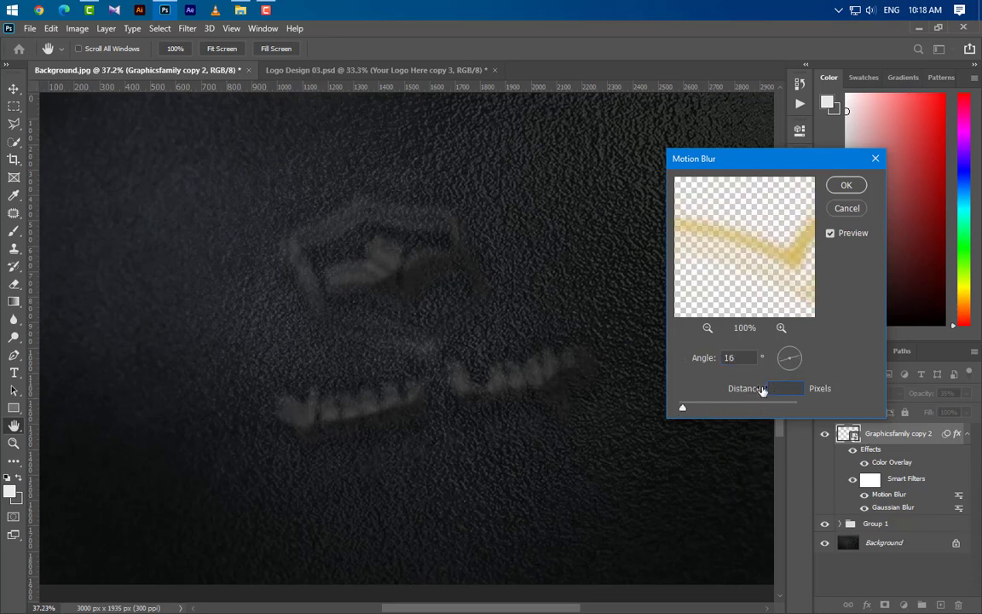
pyautogui.click(845, 185)
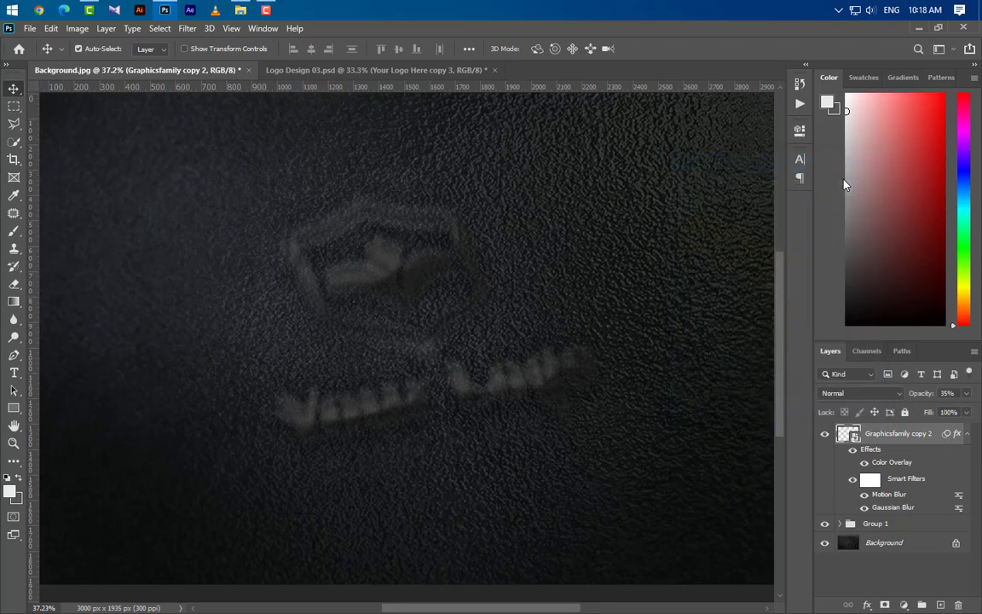
# - Set the Gaussian Blur radius of Graphicsfamily copy 2 to 4 pixels, with layer opacity at 60% and fill at 0%
pyautogui.doubleClick(886, 508)
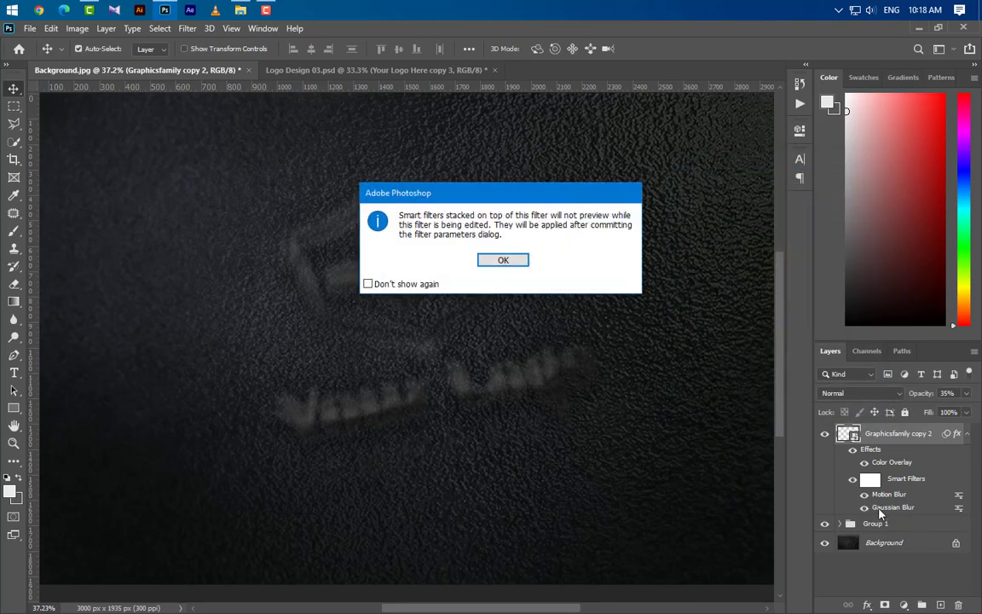
pyautogui.click(511, 260)
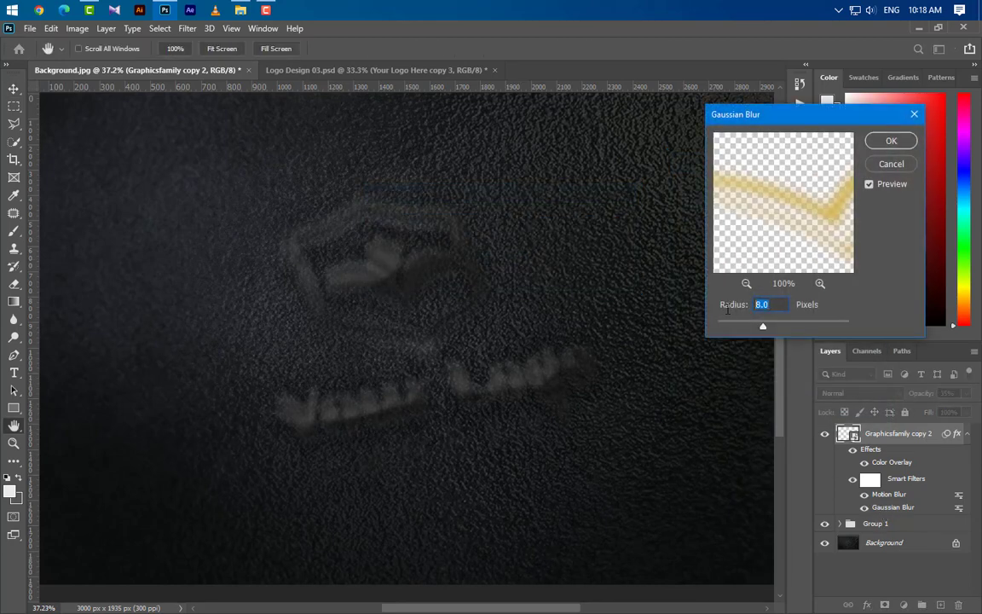
pyautogui.moveTo(762, 326); pyautogui.dragTo(745, 325)
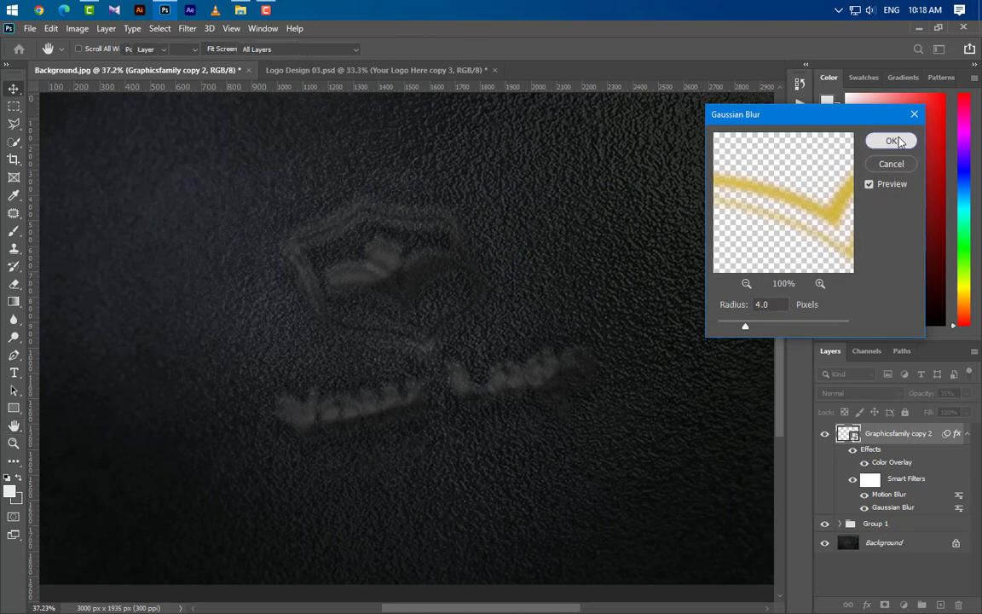
pyautogui.click(891, 142)
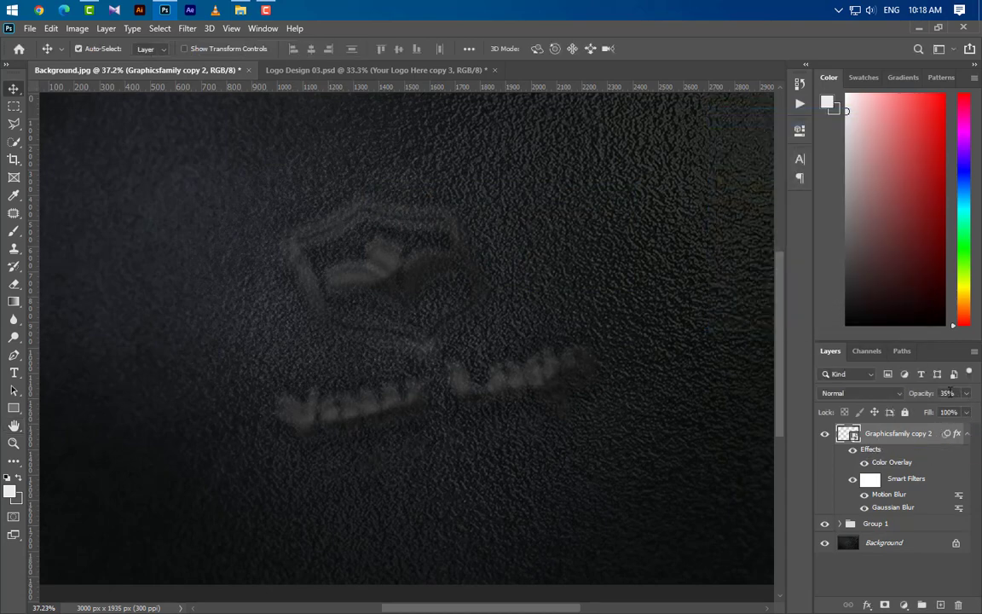
pyautogui.write('0')
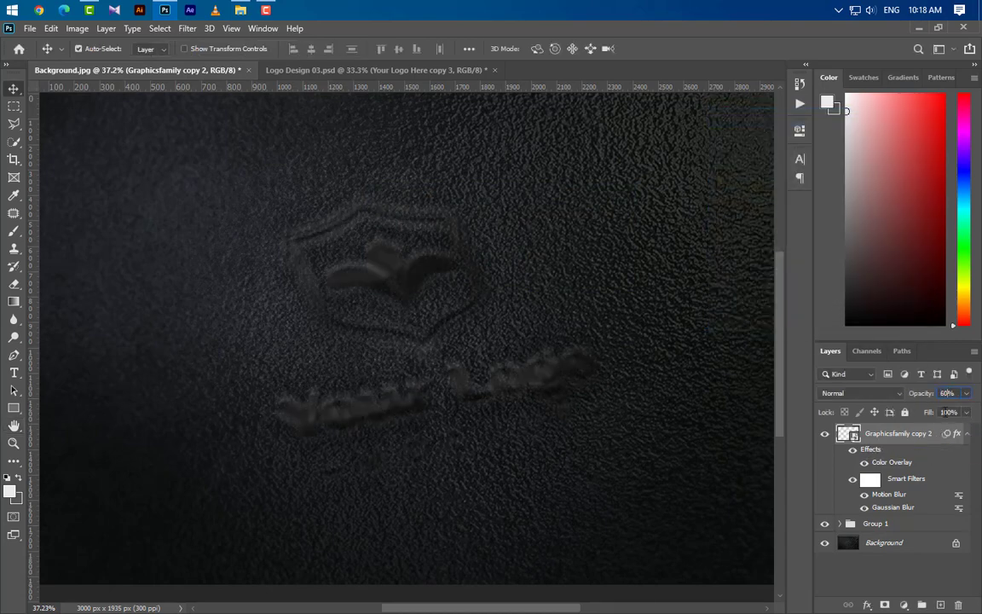
pyautogui.click(967, 413)
# - Duplicate the Graphicsfamily copy 2 layer, then set the duplicate's opacity to 100% and remove its smart filters
pyautogui.moveTo(954, 430); pyautogui.dragTo(940, 601)
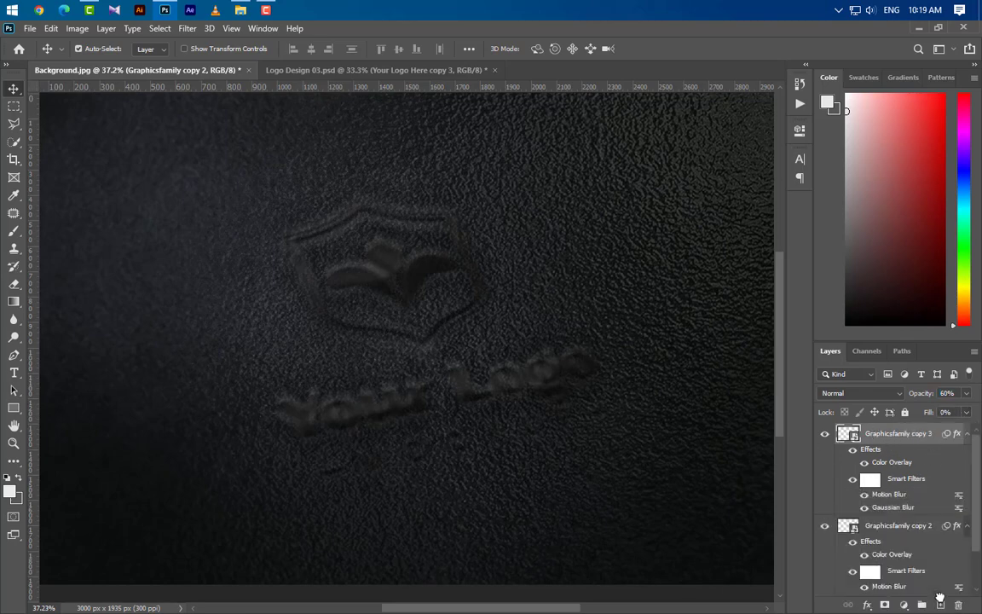
pyautogui.click(966, 393)
pyautogui.moveTo(944, 409); pyautogui.dragTo(976, 409)
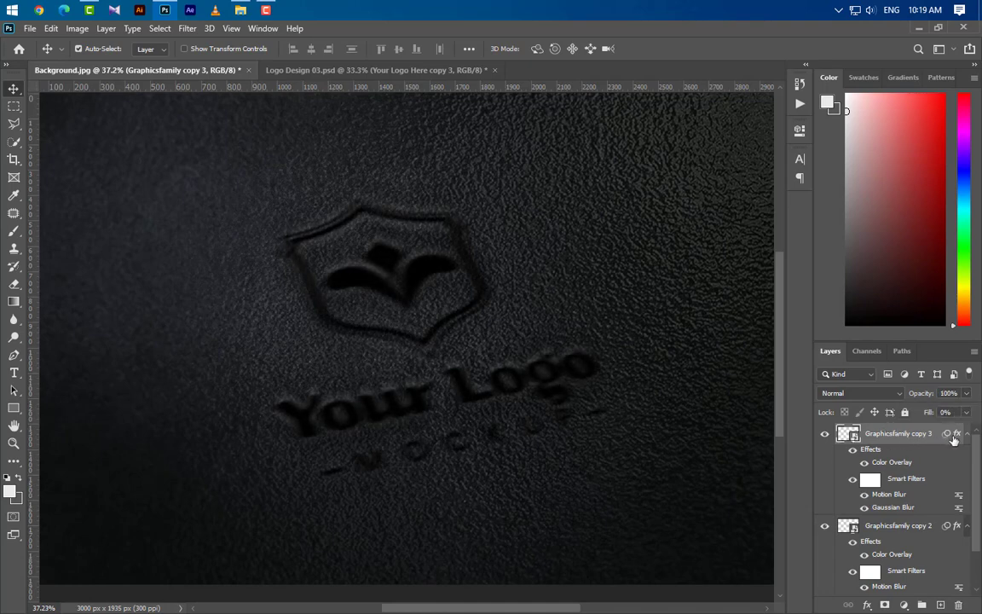
pyautogui.moveTo(946, 435); pyautogui.dragTo(958, 605)
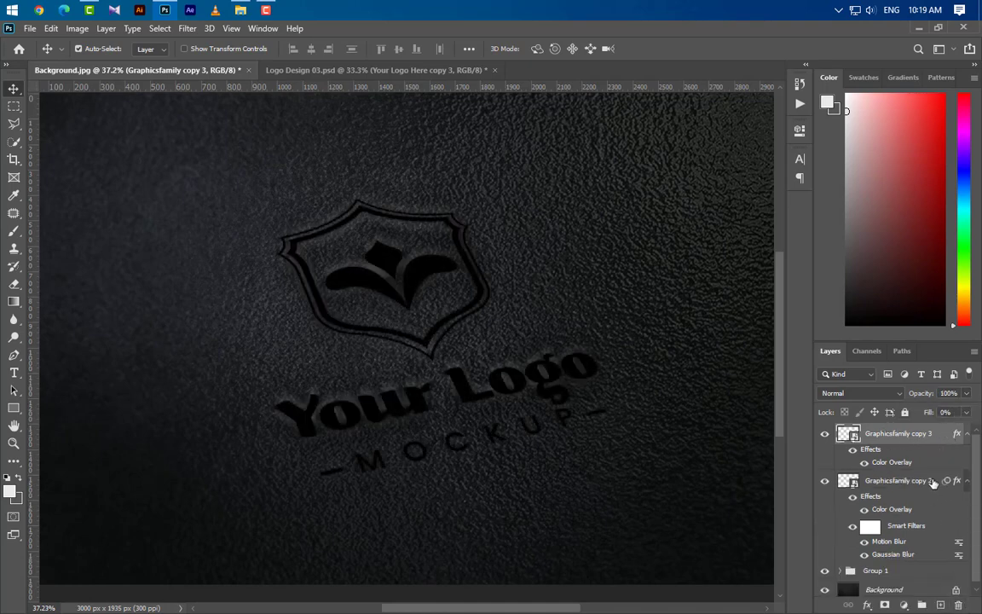
# - Add a Drop Shadow to Graphicsfamily copy 3 with 60% opacity, global light, 0 px distance, 7% spread and 50 px size
pyautogui.doubleClick(894, 462)
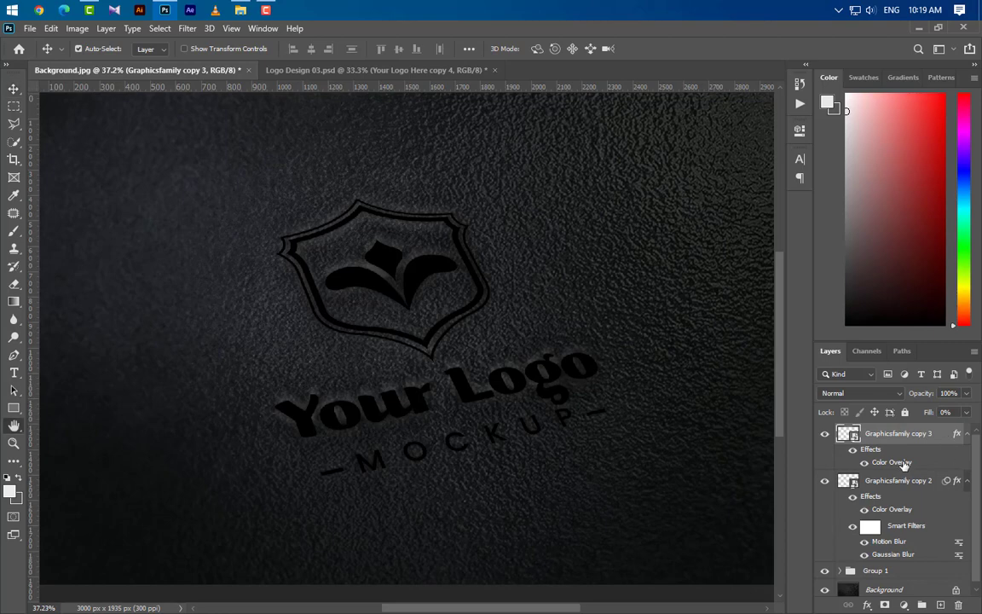
pyautogui.click(465, 460)
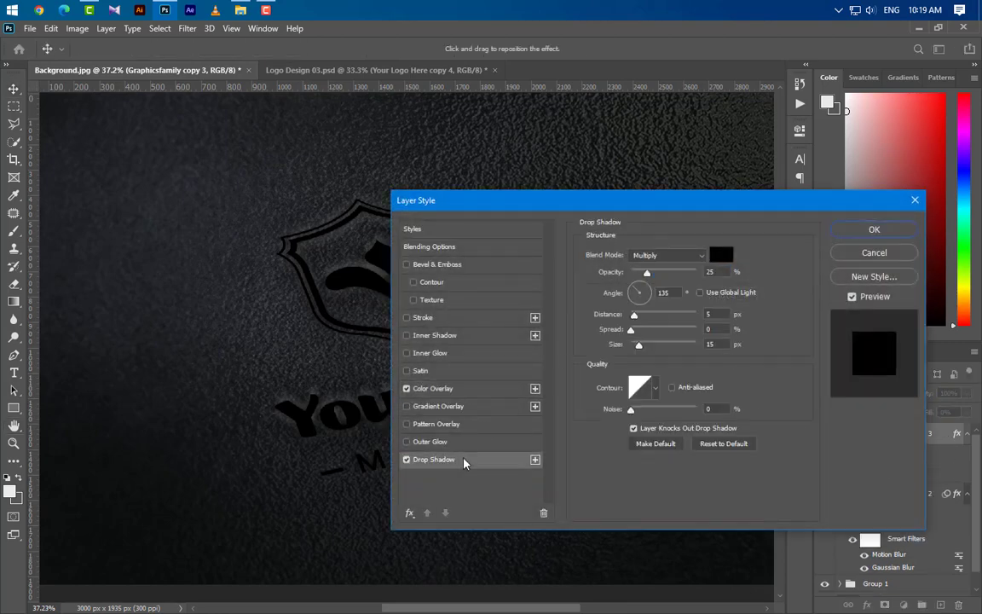
pyautogui.doubleClick(709, 272)
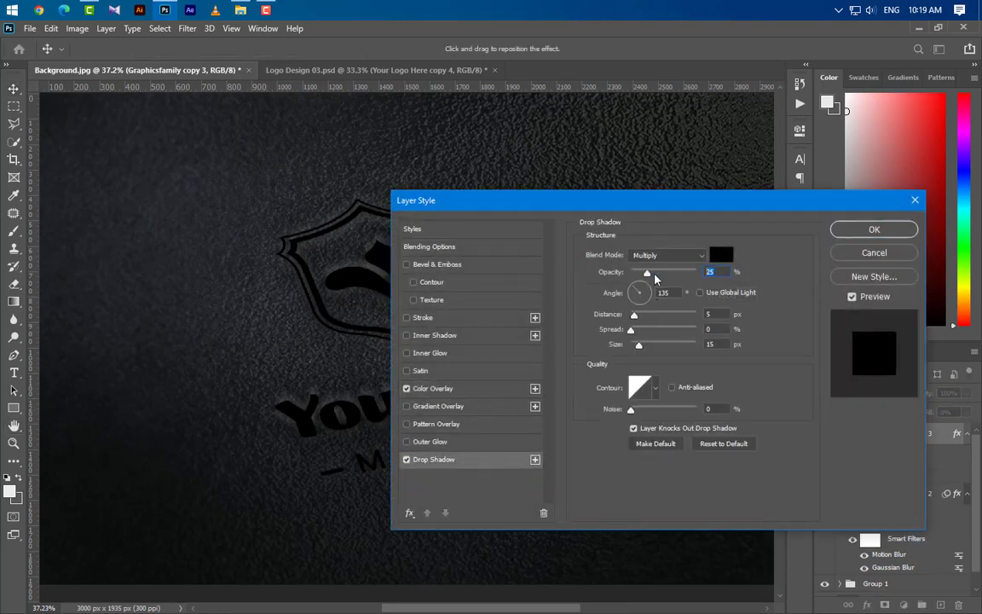
pyautogui.moveTo(652, 272); pyautogui.dragTo(670, 273)
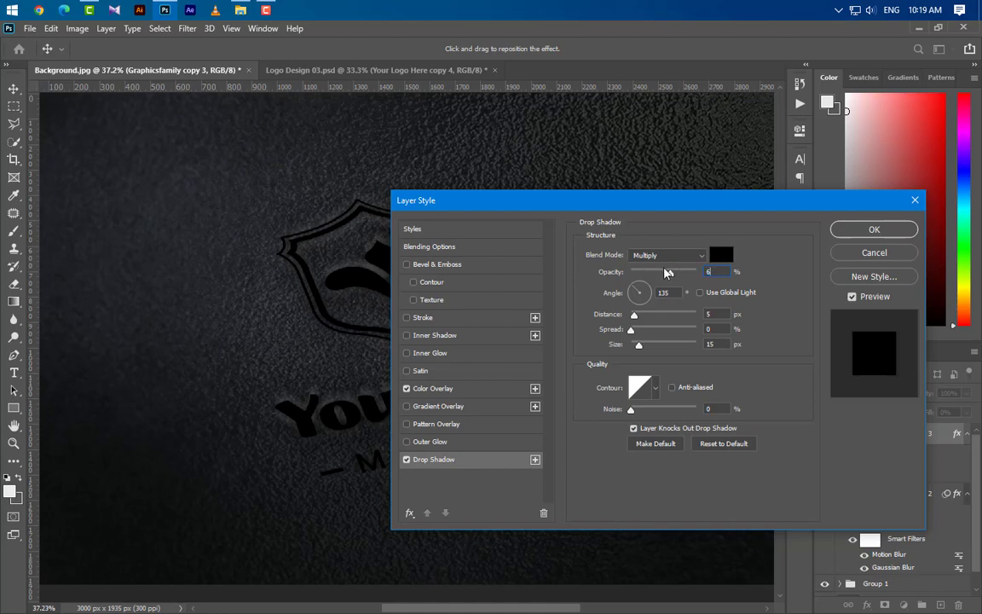
pyautogui.click(701, 292)
pyautogui.doubleClick(710, 313)
pyautogui.write('0')
pyautogui.press('Tab')
pyautogui.write('7')
pyautogui.press('Tab')
pyautogui.write('50')
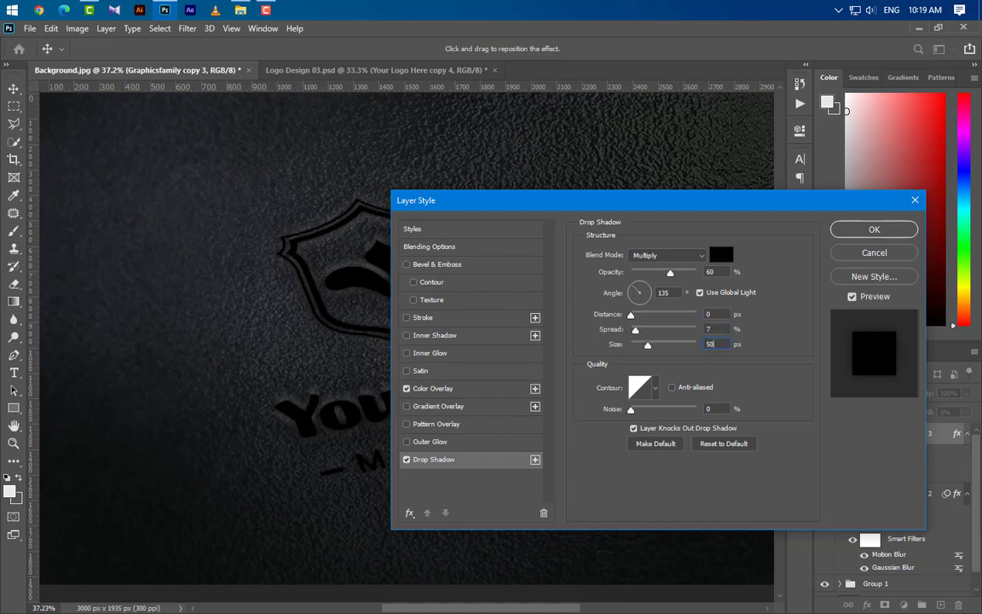
pyautogui.click(872, 229)
# - Collapse the effects lists of Graphicsfamily copy 3 and copy 2, and group the two layers
pyautogui.click(967, 434)
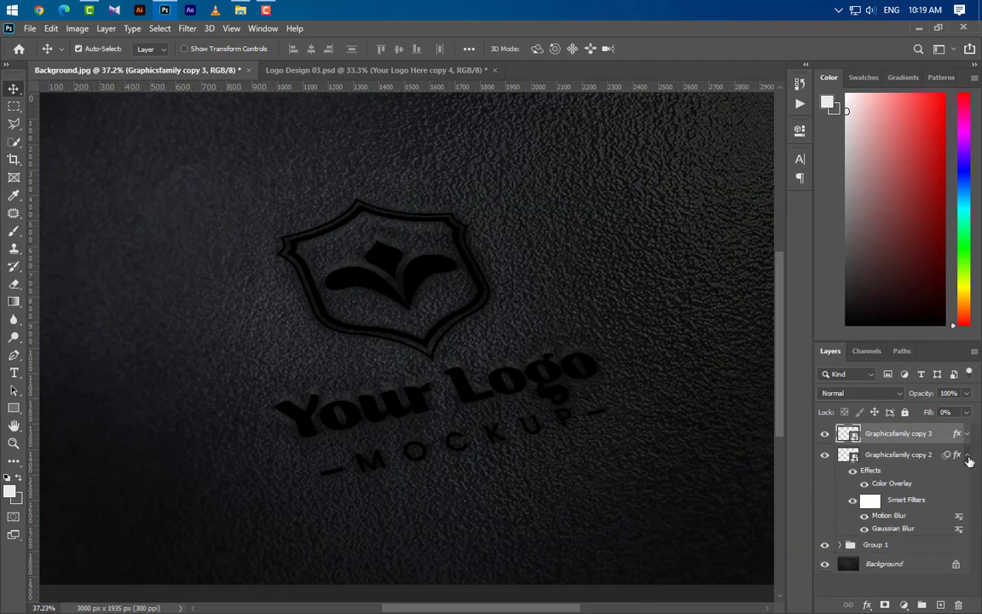
pyautogui.click(967, 456)
pyautogui.keyDown('shift'); pyautogui.click(916, 452); pyautogui.keyUp('shift')
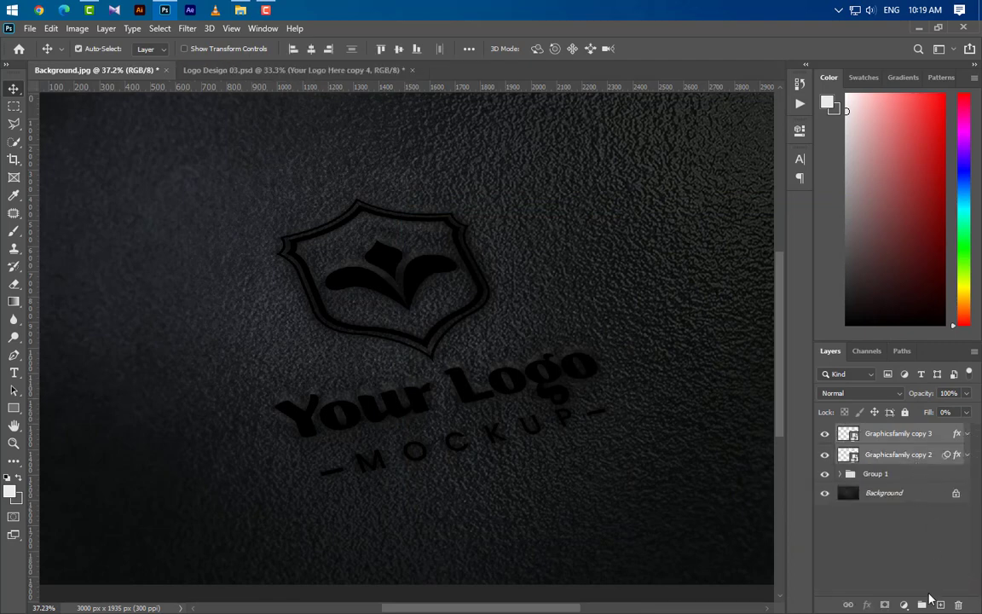
pyautogui.hotkey('ctrl', 'g')
# - Expand Group 2 and duplicate the Graphicsfamily copy 3 layer inside it
pyautogui.click(839, 431)
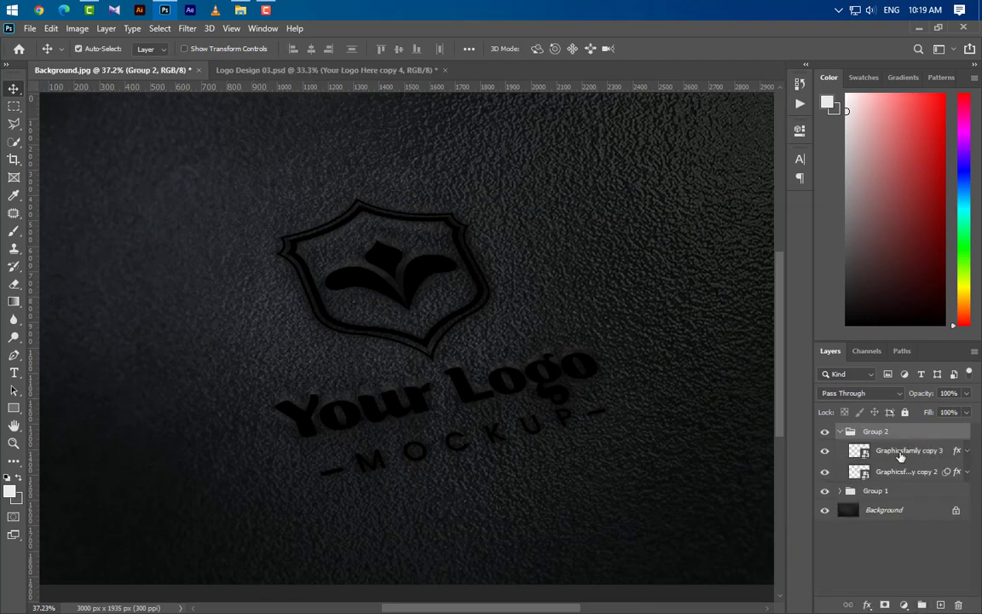
pyautogui.click(930, 452)
pyautogui.moveTo(931, 452); pyautogui.dragTo(940, 604)
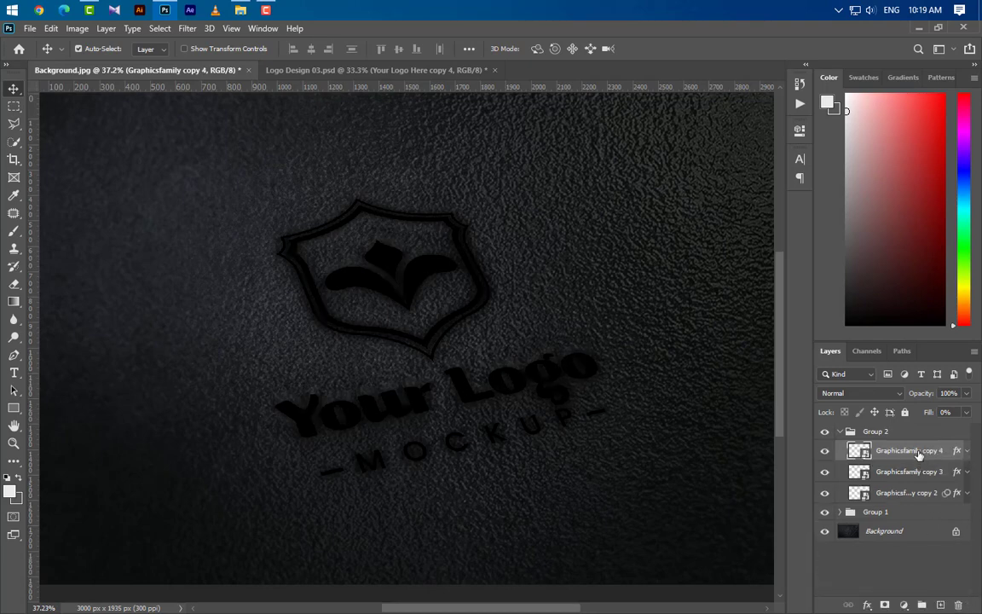
# - Move Graphicsfamily copy 4 out of Group 2 to the top of the layer stack and remove all its layer effects
pyautogui.moveTo(910, 450); pyautogui.dragTo(916, 425)
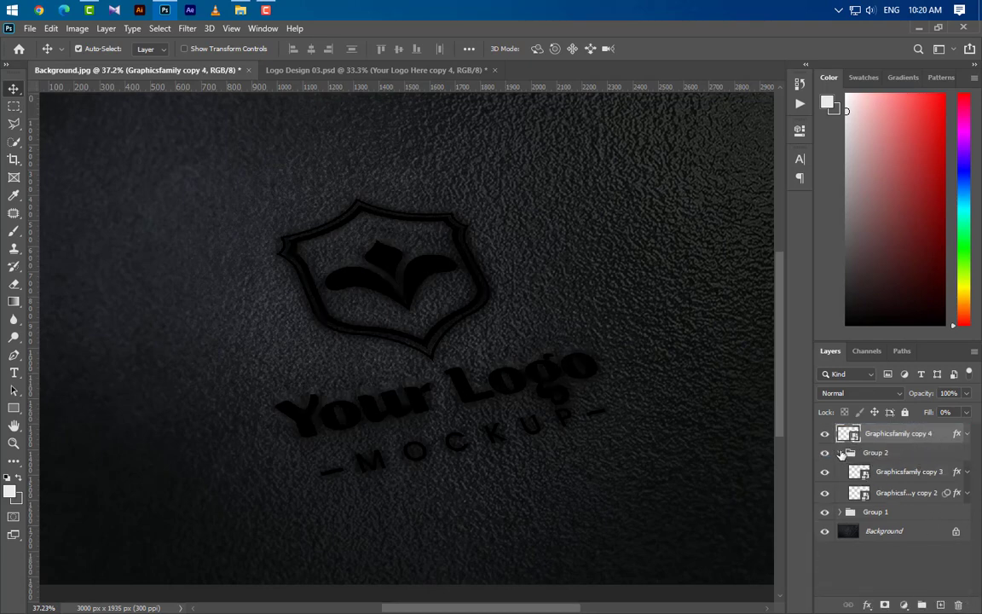
pyautogui.click(840, 452)
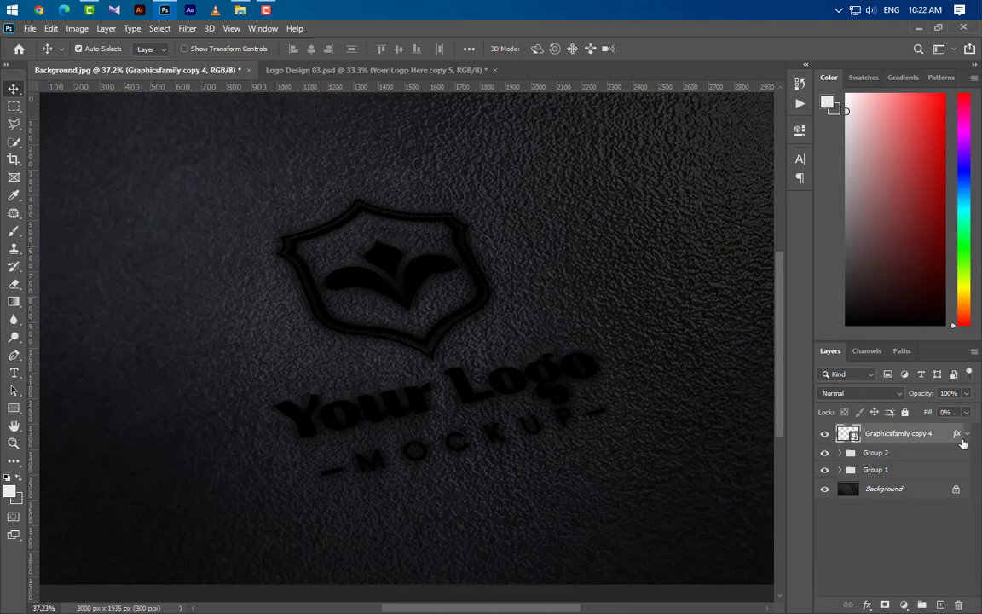
pyautogui.click(966, 434)
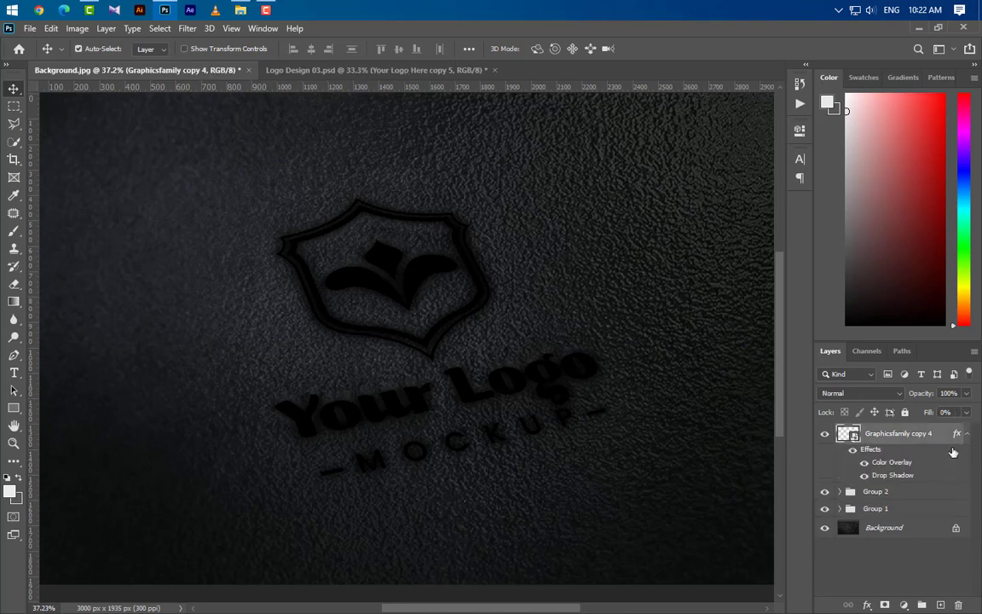
pyautogui.moveTo(862, 453); pyautogui.dragTo(958, 605)
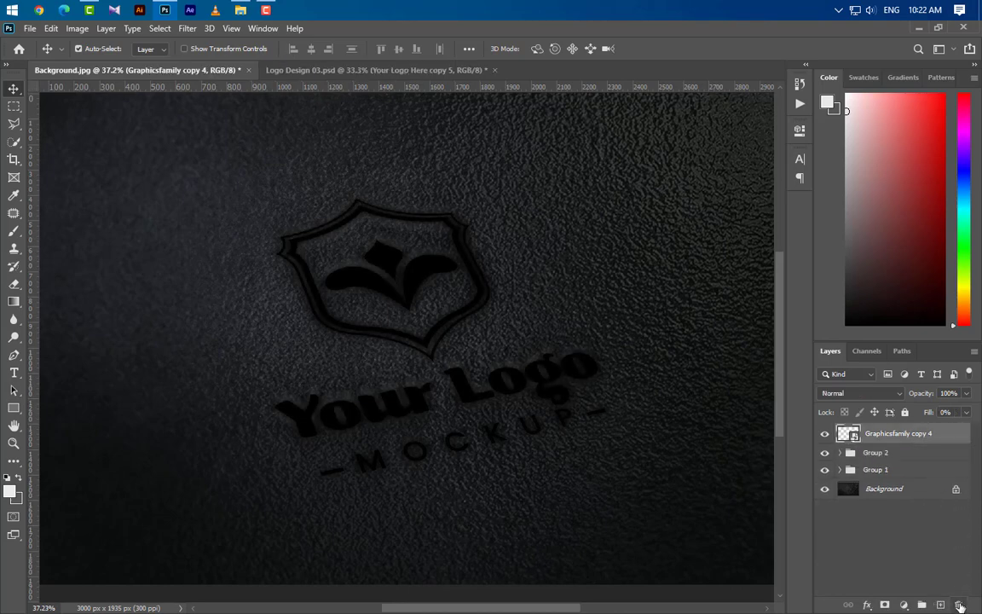
# - Add an Inner Bevel to Graphicsfamily copy 4 with the Smooth technique, 1000% depth and 35 px size
pyautogui.doubleClick(948, 441)
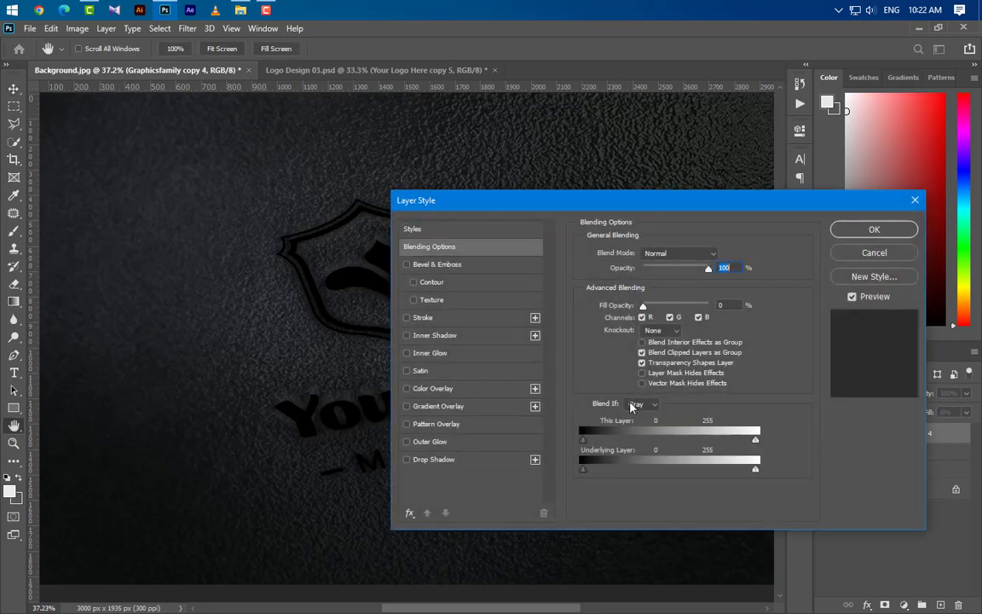
pyautogui.click(474, 265)
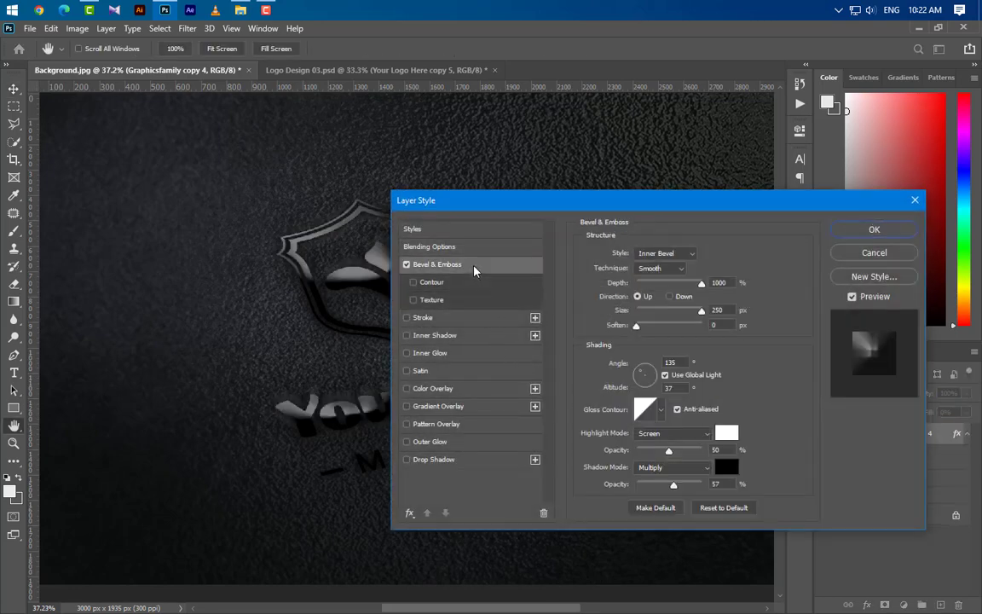
pyautogui.click(667, 261)
pyautogui.click(666, 269)
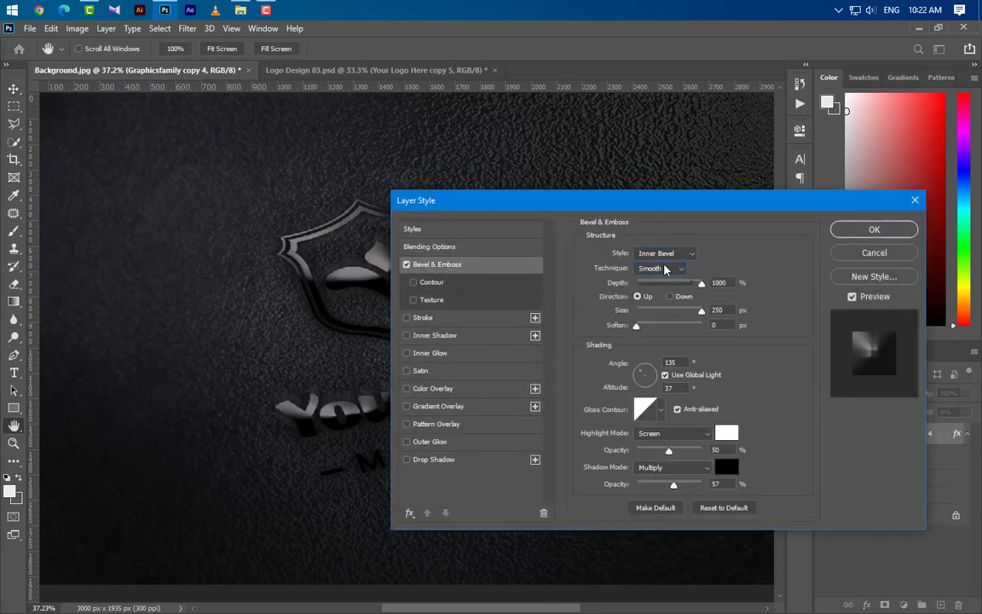
pyautogui.click(667, 270)
pyautogui.click(661, 281)
pyautogui.press('Tab')
pyautogui.press('Tab')
pyautogui.write('35')
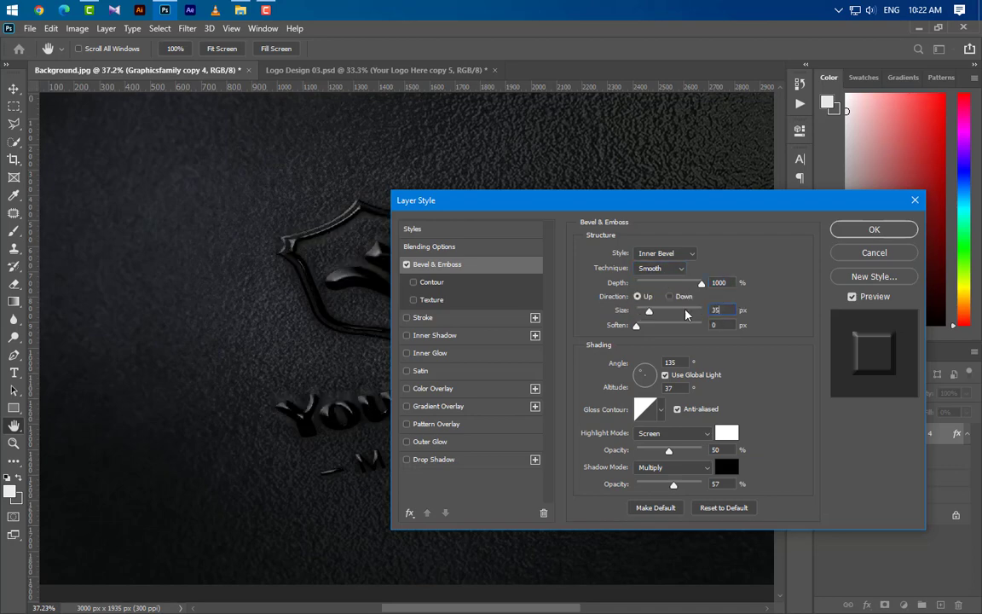
pyautogui.press('Tab')
pyautogui.press('Tab')
# - Give the bevel a multi-peaked ring gloss contour, 12% highlight opacity and 90% shadow opacity
pyautogui.click(661, 410)
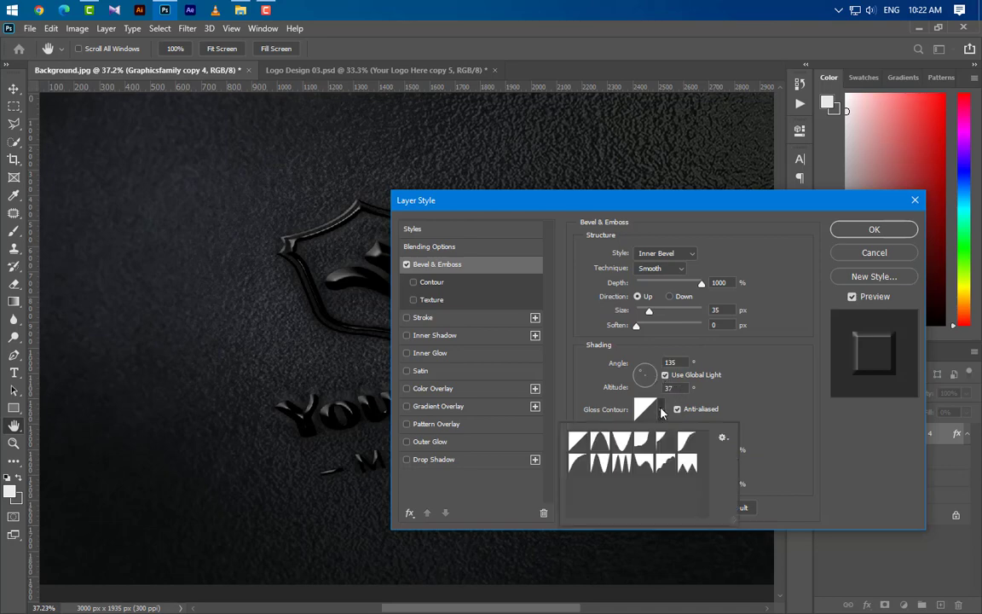
pyautogui.doubleClick(617, 471)
pyautogui.press('Tab')
pyautogui.press('Tab')
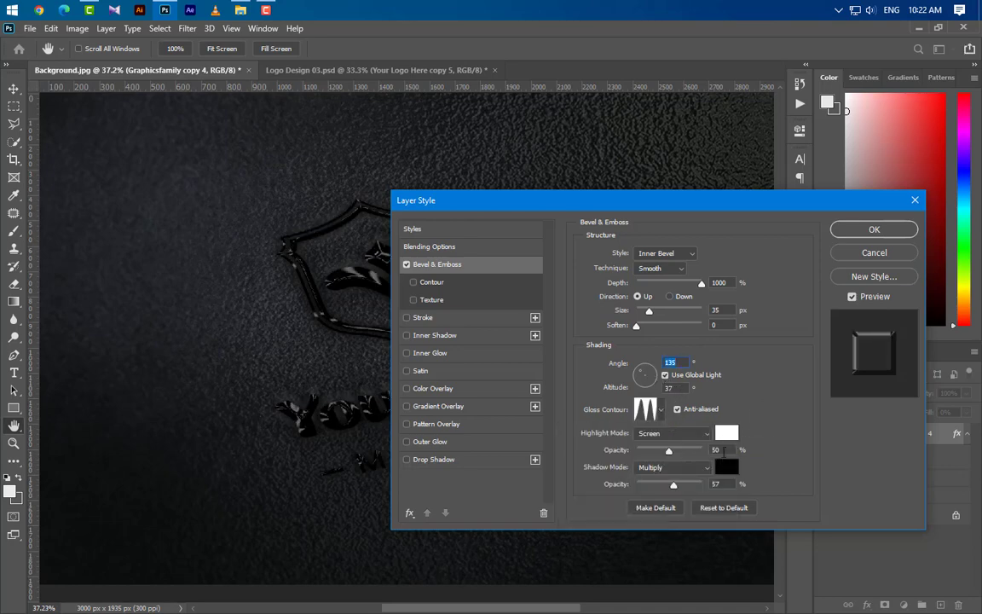
pyautogui.write('12')
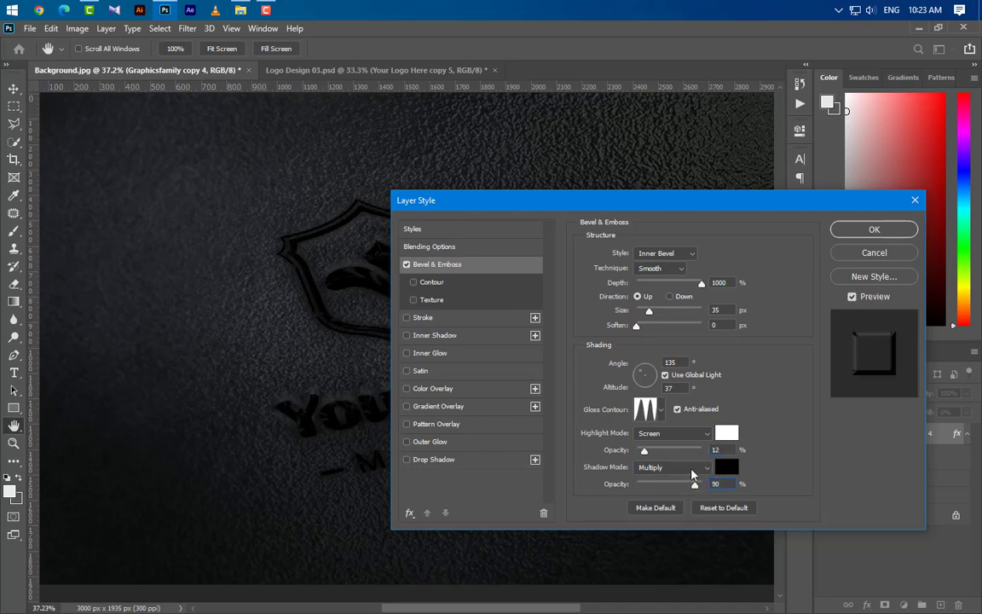
pyautogui.click(691, 467)
pyautogui.click(682, 285)
# - Add an Inner Shadow to Graphicsfamily copy 4 with Normal blend mode and a white color
pyautogui.click(486, 336)
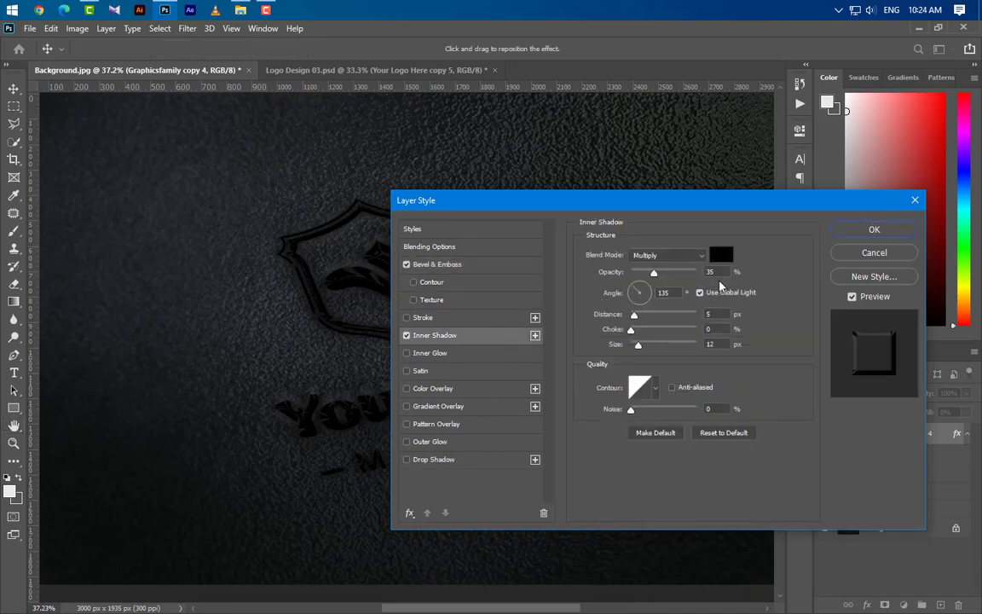
pyautogui.click(669, 255)
pyautogui.click(682, 265)
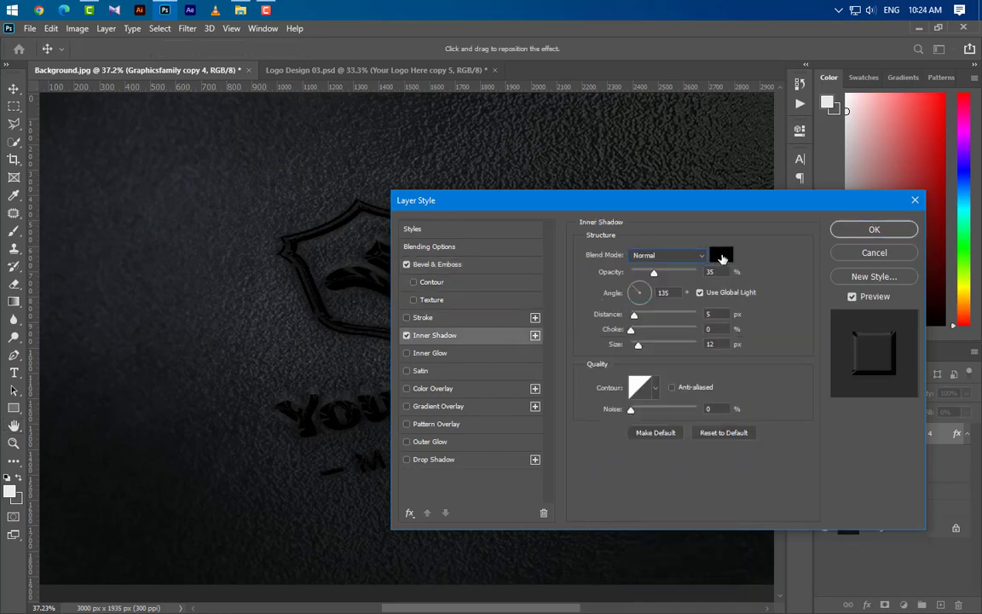
pyautogui.click(721, 254)
pyautogui.click(614, 377)
pyautogui.click(922, 370)
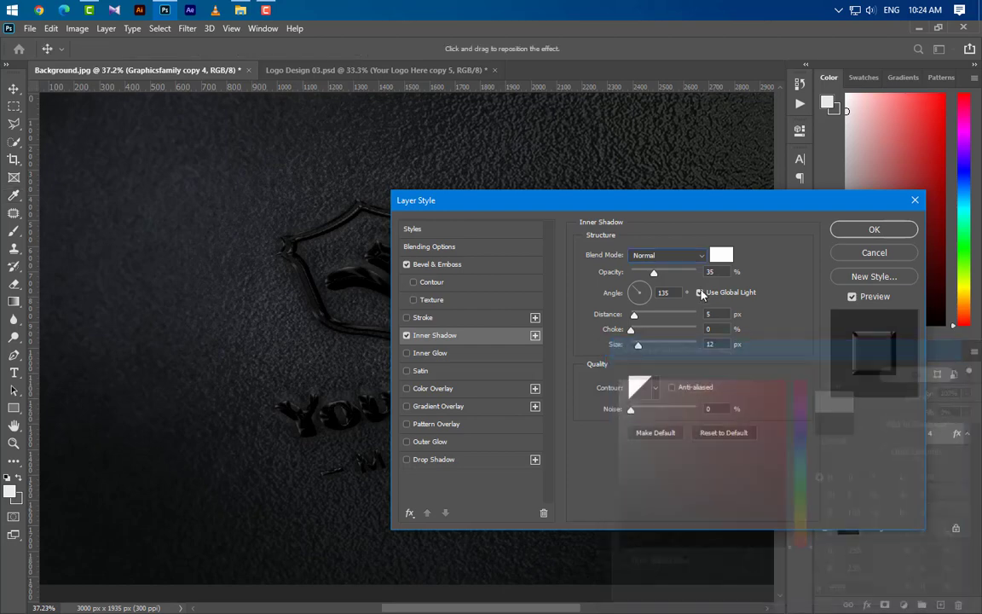
# - Set the inner shadow to 100% opacity, 22 px distance and 8 px size, and apply the layer style
pyautogui.moveTo(654, 275); pyautogui.dragTo(894, 283)
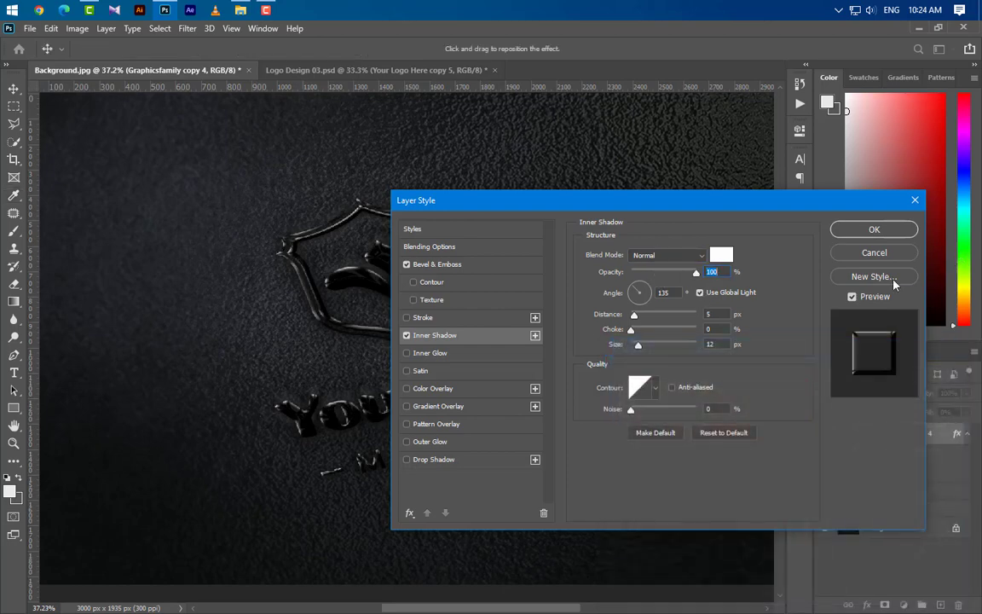
pyautogui.press('Tab')
pyautogui.write('22')
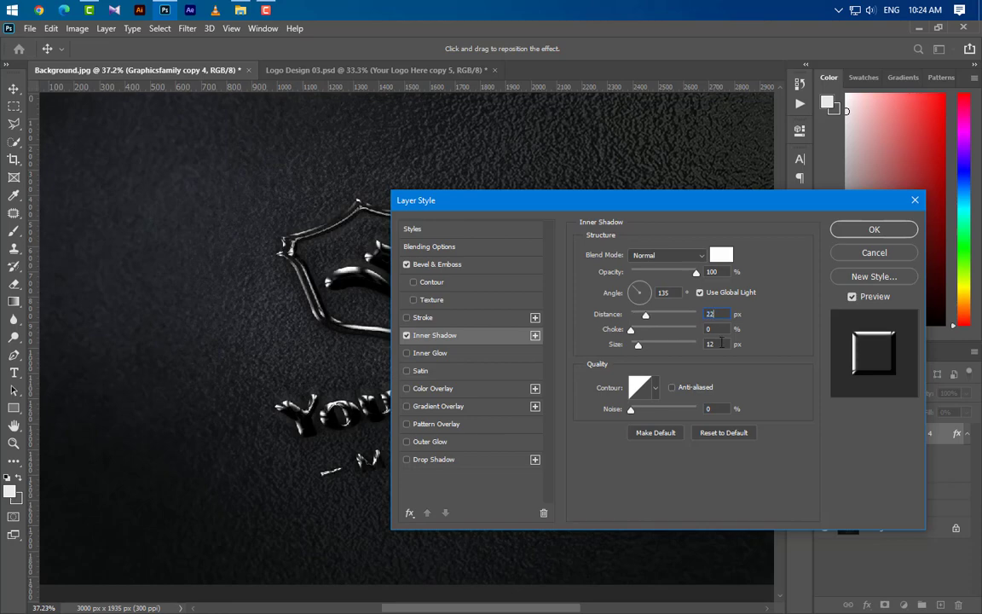
pyautogui.write('8')
pyautogui.click(887, 230)
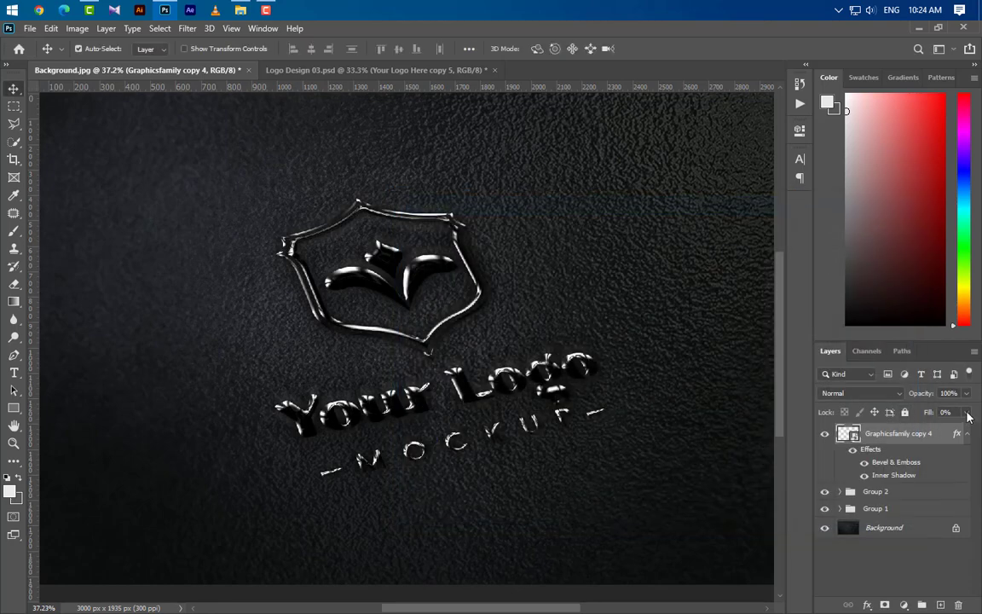
# - Raise the fill of Graphicsfamily copy 4 to 100% and collapse its effects list
pyautogui.click(966, 412)
pyautogui.moveTo(906, 427); pyautogui.dragTo(970, 426)
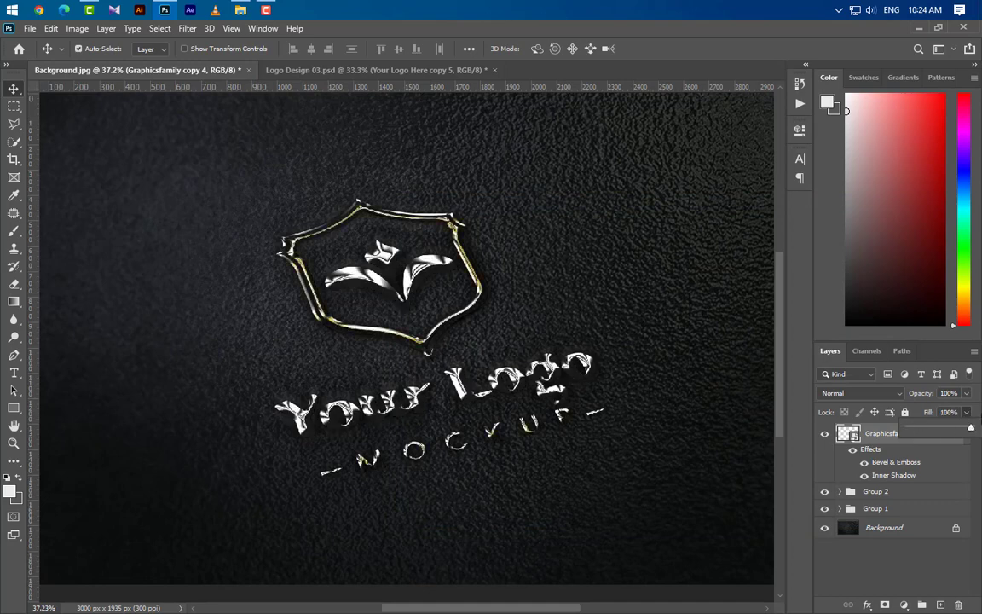
pyautogui.click(971, 443)
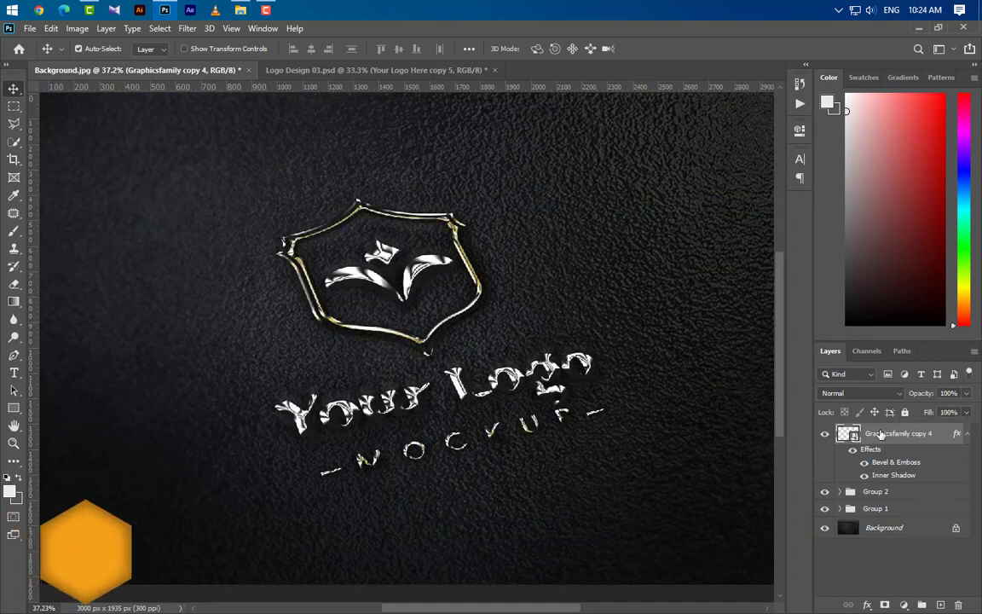
pyautogui.click(968, 435)
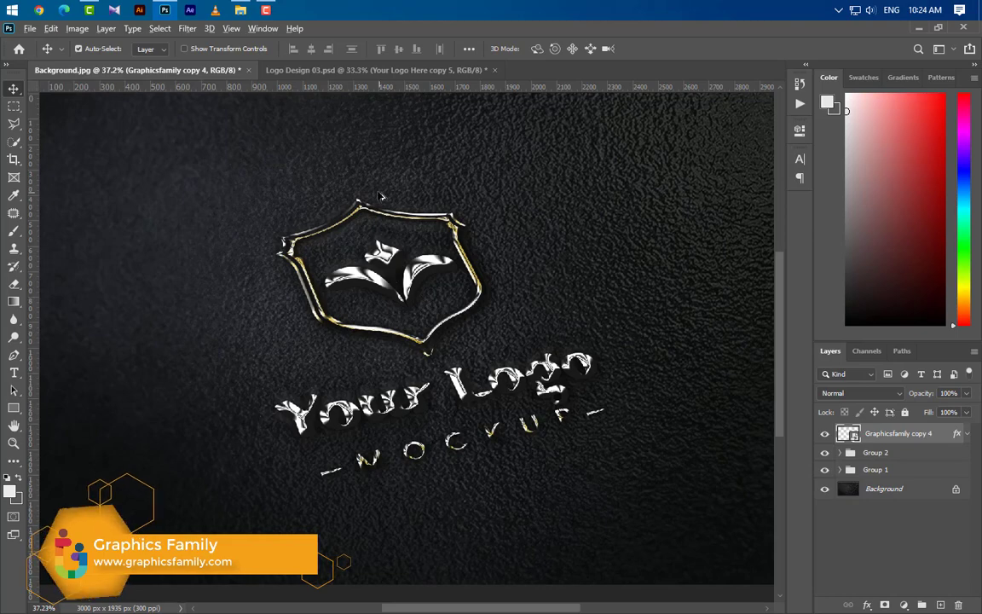
# - Build up the logo's thickness by repeatedly duplicating the topmost logo layer up to Graphicsfamily copy 26, nudging the successive duplicates slightly upward
pyautogui.scroll(5, 381, 196)
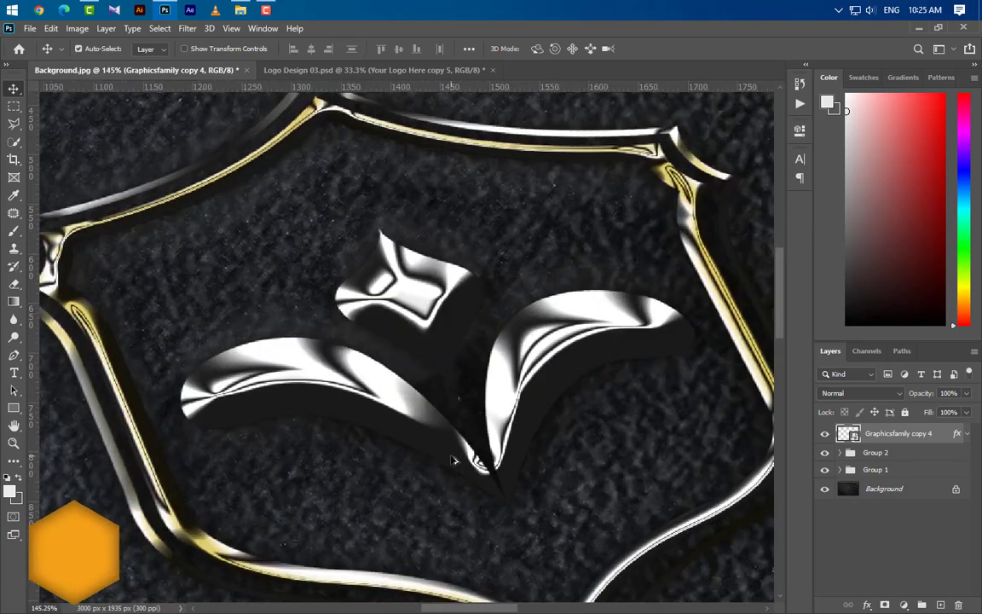
pyautogui.scroll(2, 453, 460)
pyautogui.moveTo(943, 441); pyautogui.dragTo(940, 603)
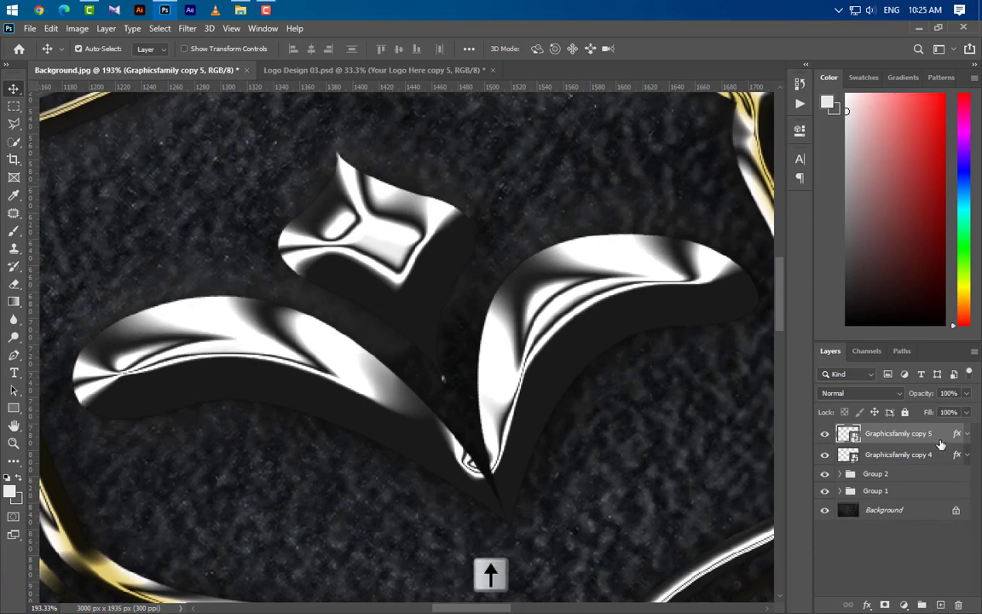
pyautogui.moveTo(940, 443); pyautogui.dragTo(940, 603)
pyautogui.press('Up')
pyautogui.press('Up')
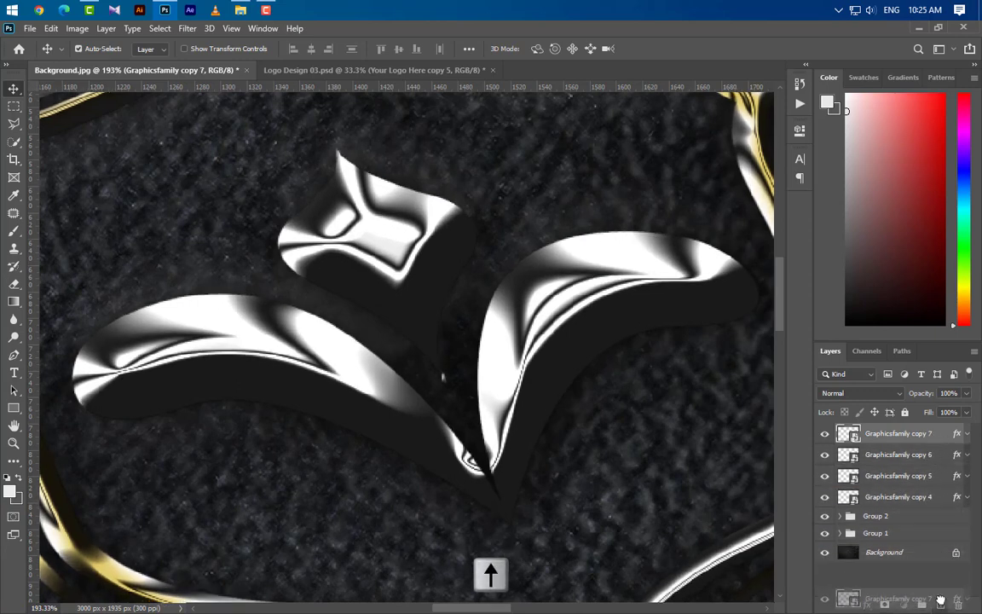
pyautogui.press('Up')
pyautogui.moveTo(941, 435); pyautogui.dragTo(940, 603)
pyautogui.press('Up')
pyautogui.press('Up')
pyautogui.press('Up')
pyautogui.press('Up')
pyautogui.press('Up')
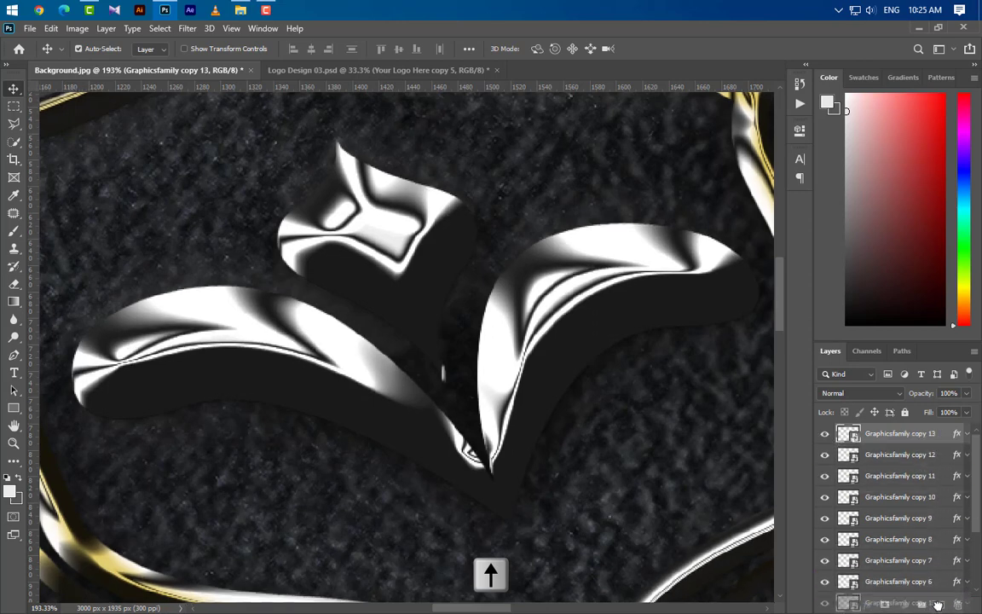
pyautogui.press('Up')
pyautogui.moveTo(940, 434); pyautogui.dragTo(940, 604)
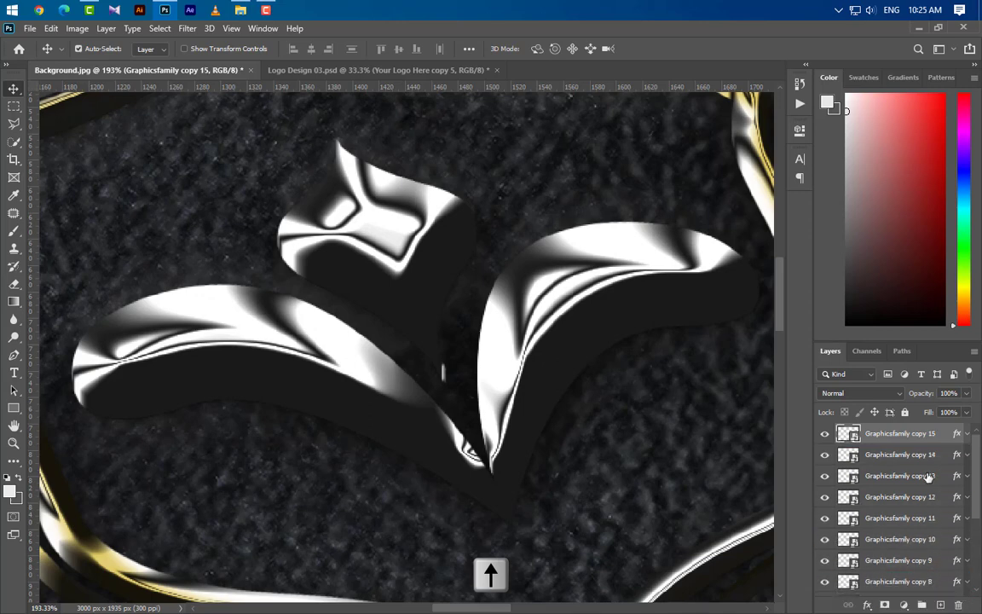
pyautogui.press('Up')
pyautogui.moveTo(941, 435); pyautogui.dragTo(938, 604)
pyautogui.press('Up')
pyautogui.press('Up')
pyautogui.moveTo(940, 435); pyautogui.dragTo(937, 603)
pyautogui.press('Up')
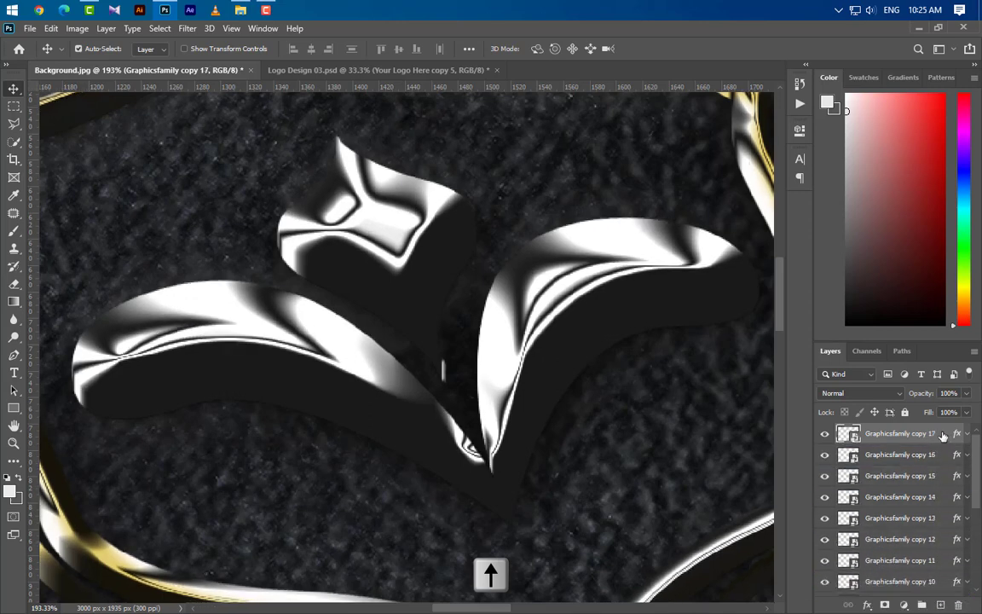
pyautogui.moveTo(934, 430); pyautogui.dragTo(937, 603)
pyautogui.press('Up')
pyautogui.press('Up')
pyautogui.moveTo(937, 452); pyautogui.dragTo(938, 603)
pyautogui.press('Up')
pyautogui.moveTo(938, 433); pyautogui.dragTo(940, 604)
pyautogui.press('Up')
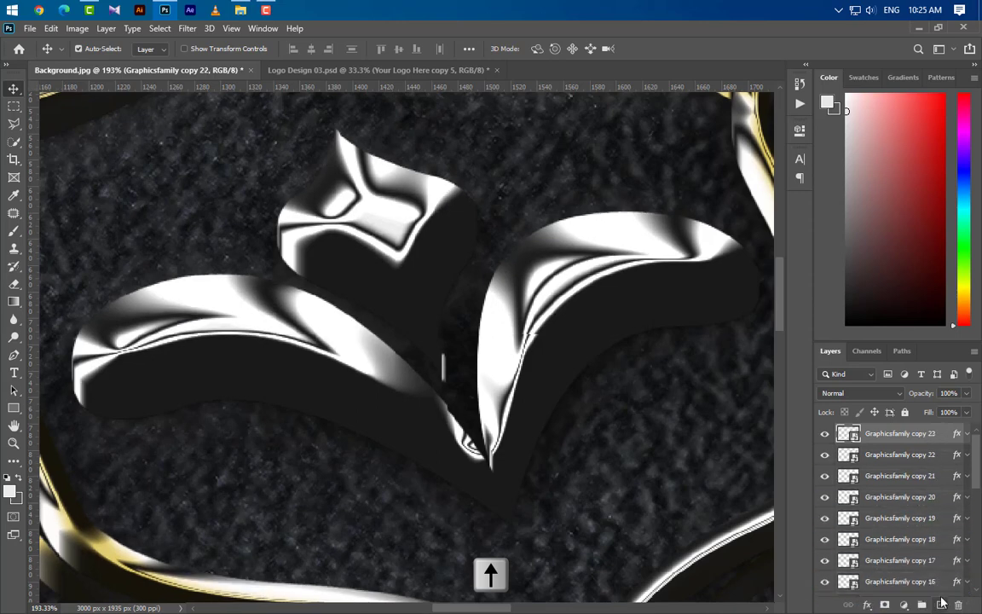
pyautogui.press('Up')
pyautogui.press('z')
pyautogui.moveTo(937, 432); pyautogui.dragTo(940, 604)
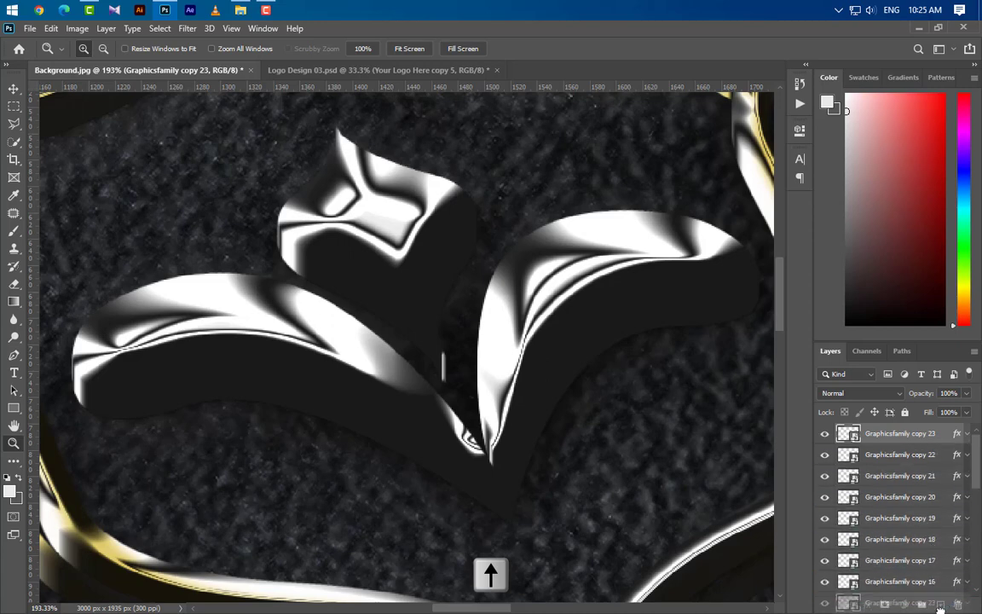
pyautogui.press('Up')
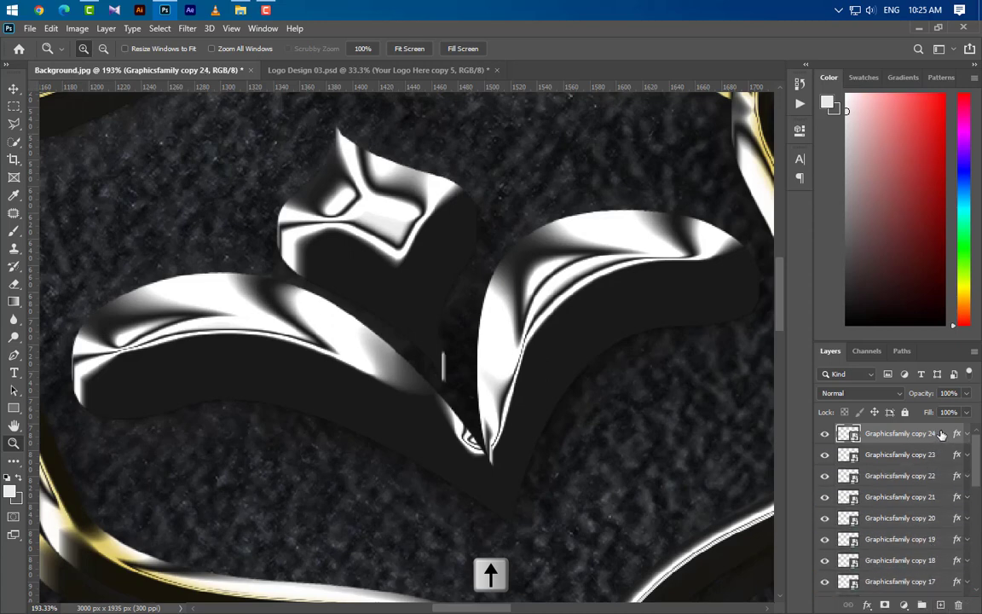
pyautogui.moveTo(940, 434); pyautogui.dragTo(940, 604)
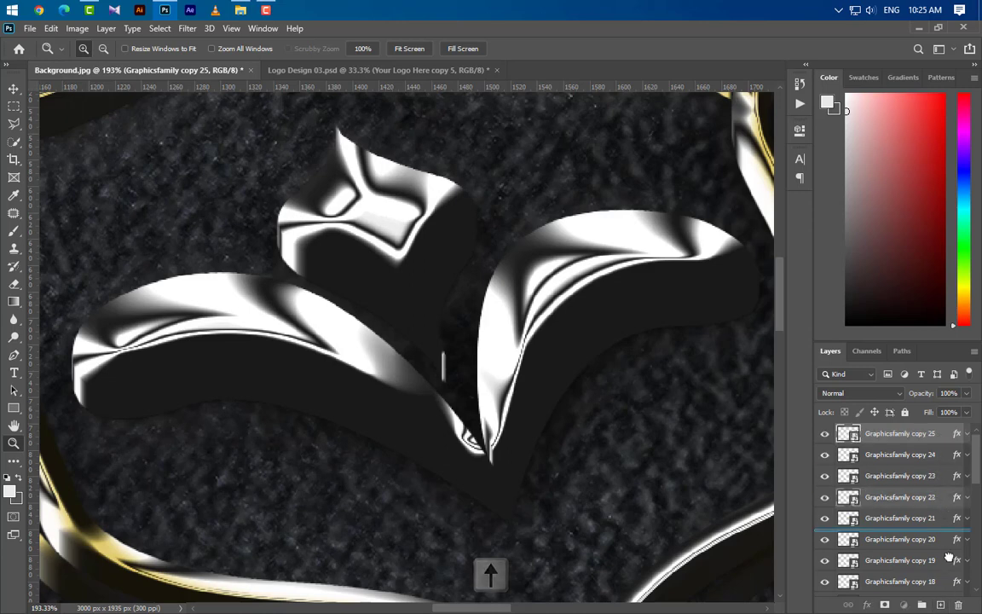
pyautogui.moveTo(938, 435); pyautogui.dragTo(941, 601)
# - Select the logo layers from Graphicsfamily copy 25 down to Graphicsfamily copy 4 and put them in a group
pyautogui.keyDown('ctrl'); pyautogui.click(927, 454); pyautogui.keyUp('ctrl')
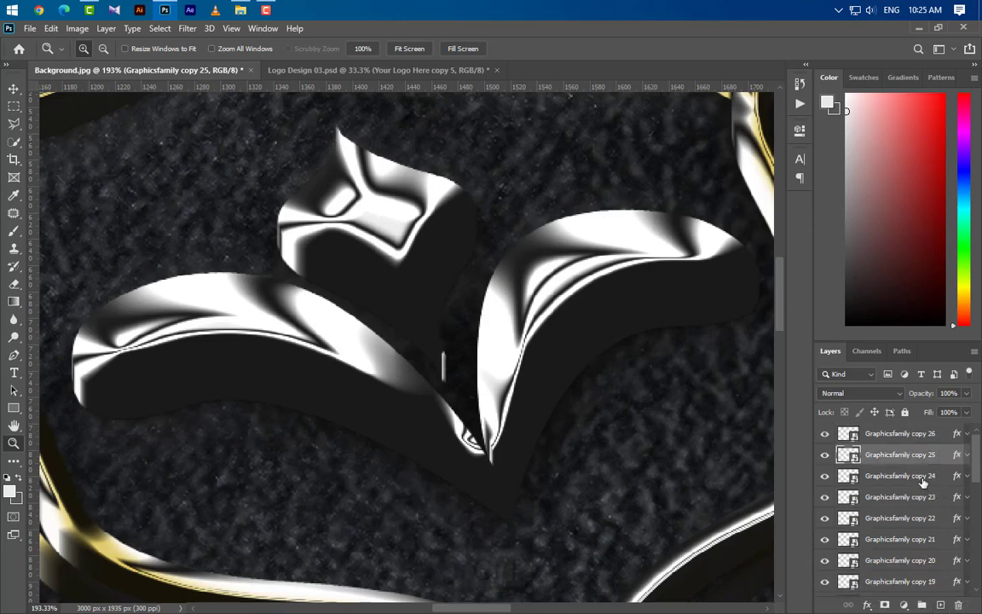
pyautogui.keyDown('ctrl'); pyautogui.click(926, 475); pyautogui.keyUp('ctrl')
pyautogui.keyDown('ctrl'); pyautogui.click(927, 497); pyautogui.keyUp('ctrl')
pyautogui.keyDown('ctrl'); pyautogui.click(926, 518); pyautogui.keyUp('ctrl')
pyautogui.keyDown('ctrl'); pyautogui.click(925, 539); pyautogui.keyUp('ctrl')
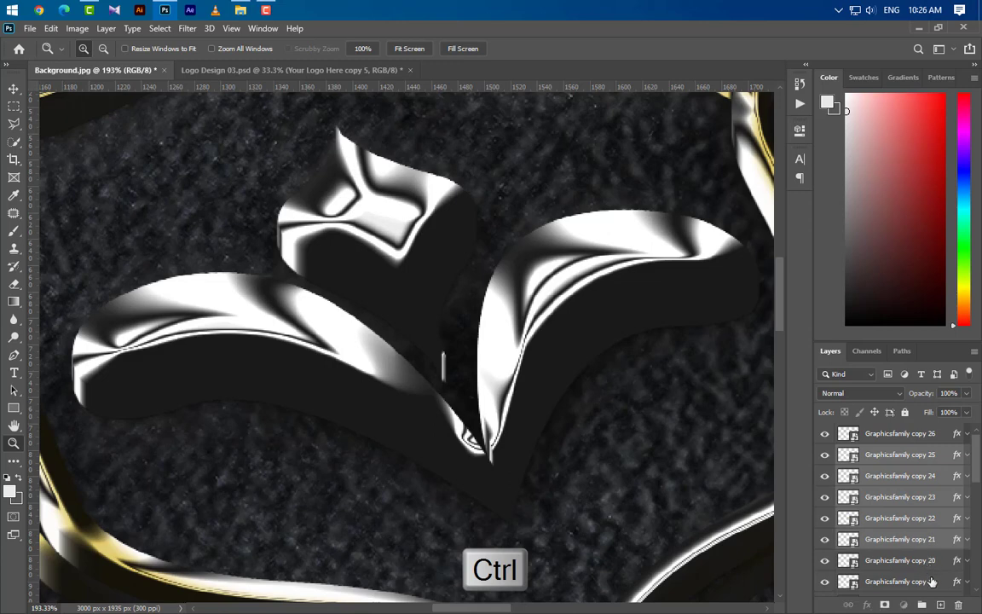
pyautogui.keyDown('ctrl'); pyautogui.click(924, 559); pyautogui.keyUp('ctrl')
pyautogui.keyDown('ctrl'); pyautogui.click(922, 582); pyautogui.keyUp('ctrl')
pyautogui.scroll(-4, 923, 581)
pyautogui.keyDown('ctrl'); pyautogui.click(930, 522); pyautogui.keyUp('ctrl')
pyautogui.keyDown('ctrl'); pyautogui.click(927, 542); pyautogui.keyUp('ctrl')
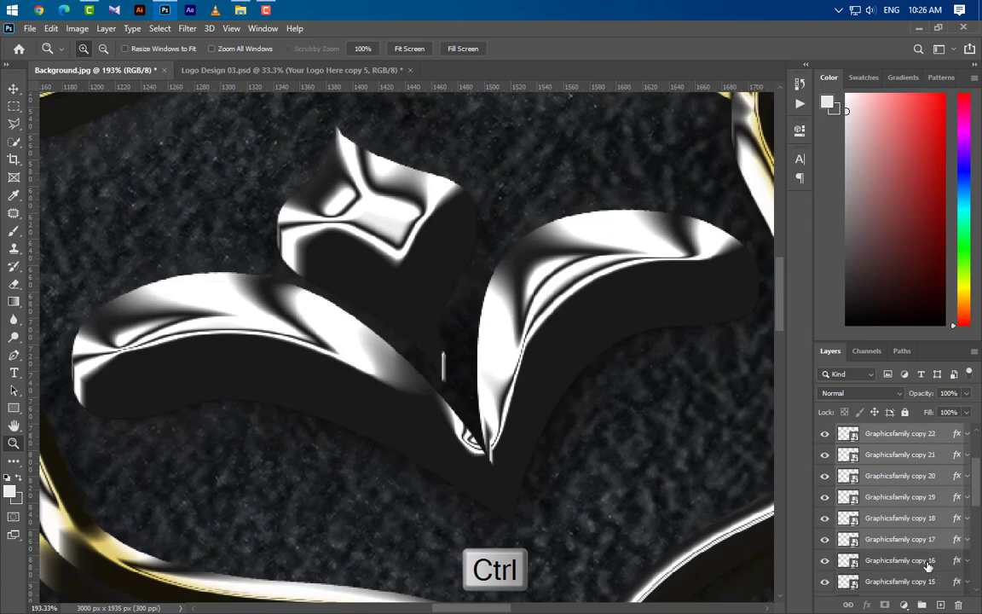
pyautogui.keyDown('ctrl'); pyautogui.click(926, 563); pyautogui.keyUp('ctrl')
pyautogui.keyDown('ctrl'); pyautogui.click(926, 581); pyautogui.keyUp('ctrl')
pyautogui.scroll(-5, 925, 582)
pyautogui.keyDown('ctrl'); pyautogui.click(923, 503); pyautogui.keyUp('ctrl')
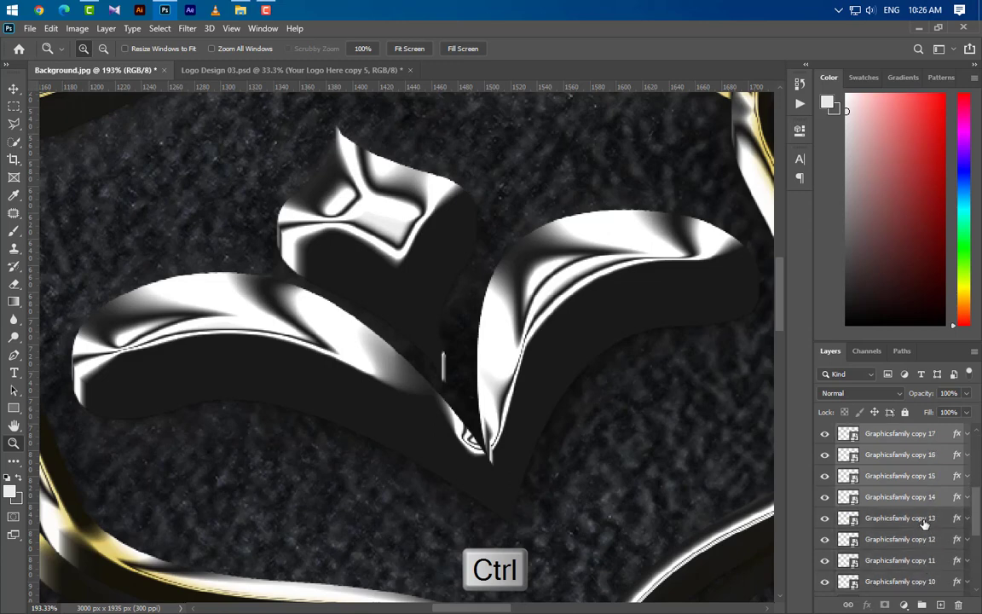
pyautogui.keyDown('ctrl'); pyautogui.click(924, 522); pyautogui.keyUp('ctrl')
pyautogui.keyDown('ctrl'); pyautogui.click(925, 541); pyautogui.keyUp('ctrl')
pyautogui.keyDown('ctrl'); pyautogui.click(924, 561); pyautogui.keyUp('ctrl')
pyautogui.keyDown('ctrl'); pyautogui.click(924, 581); pyautogui.keyUp('ctrl')
pyautogui.scroll(-1, 924, 581)
pyautogui.scroll(-3, 924, 581)
pyautogui.scroll(-4, 920, 580)
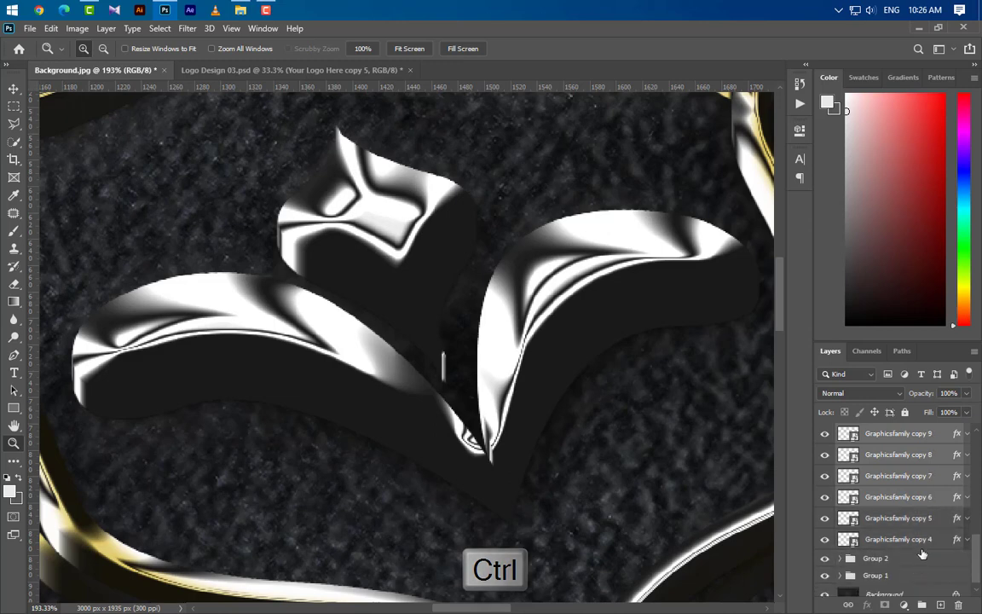
pyautogui.keyDown('ctrl'); pyautogui.click(921, 522); pyautogui.keyUp('ctrl')
pyautogui.keyDown('ctrl'); pyautogui.click(923, 538); pyautogui.keyUp('ctrl')
pyautogui.click(922, 603)
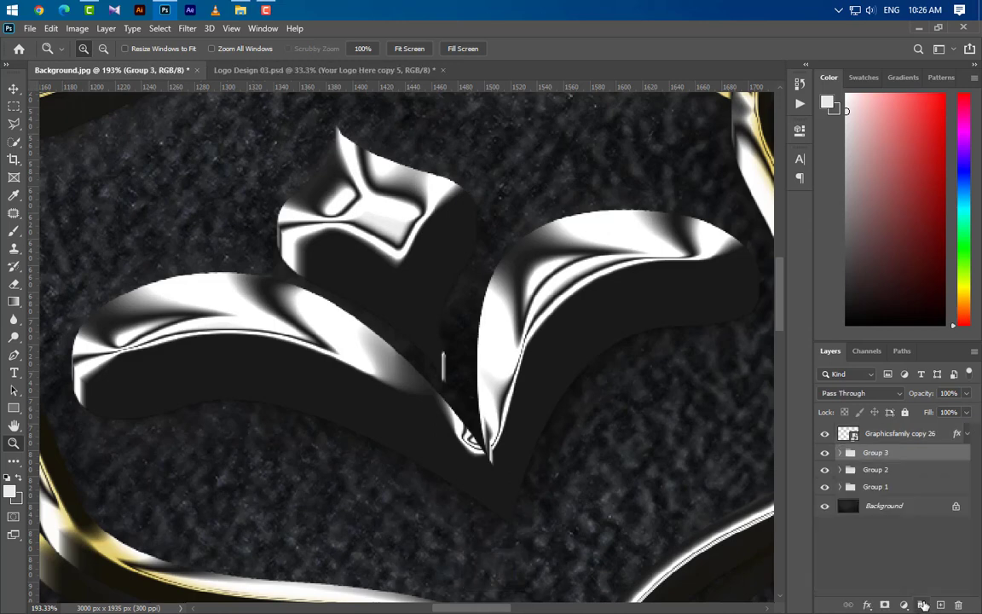
# - Change the Bevel & Emboss gloss contour of Graphicsfamily copy 25 to the inverted cone, apply it and collapse Group 3
pyautogui.scroll(-5, 468, 420)
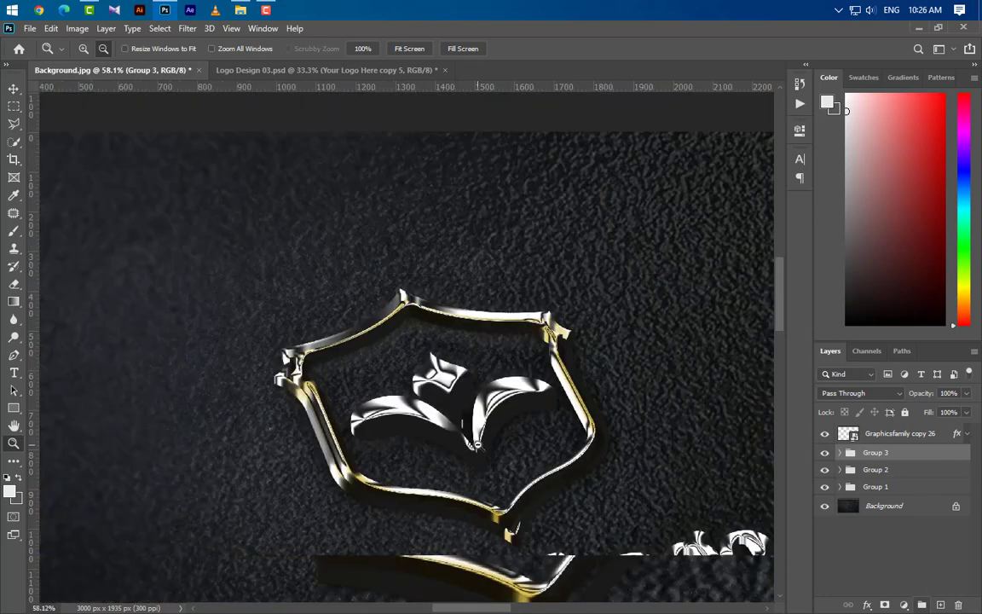
pyautogui.scroll(-3, 468, 420)
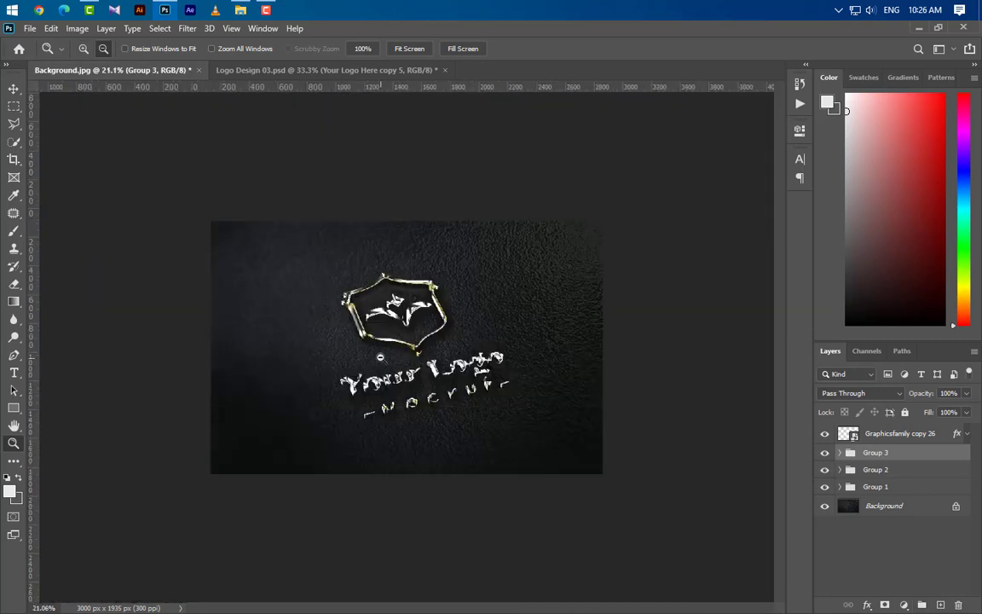
pyautogui.scroll(1, 687, 458)
pyautogui.click(839, 453)
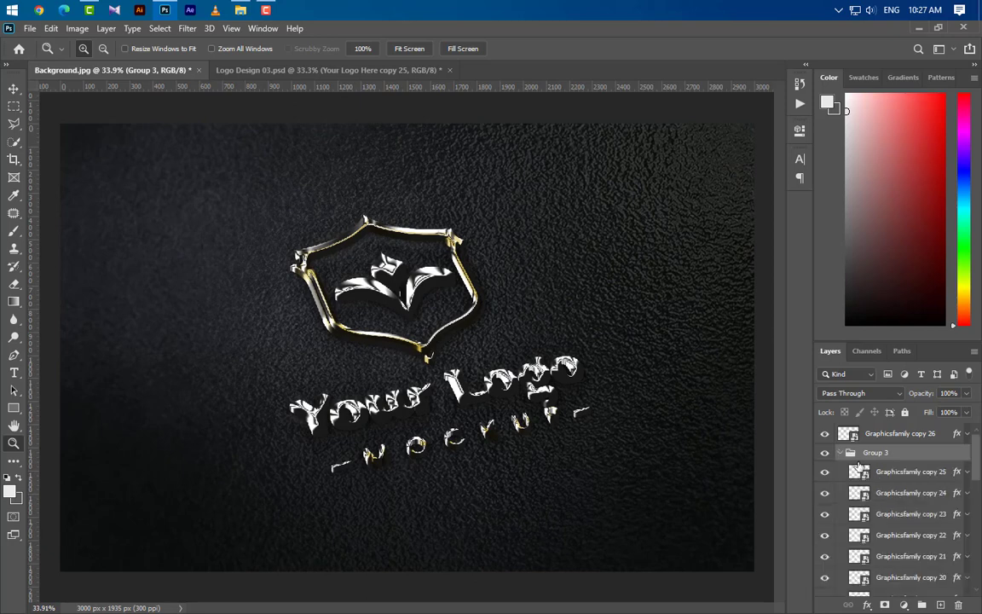
pyautogui.doubleClick(900, 471)
pyautogui.click(967, 472)
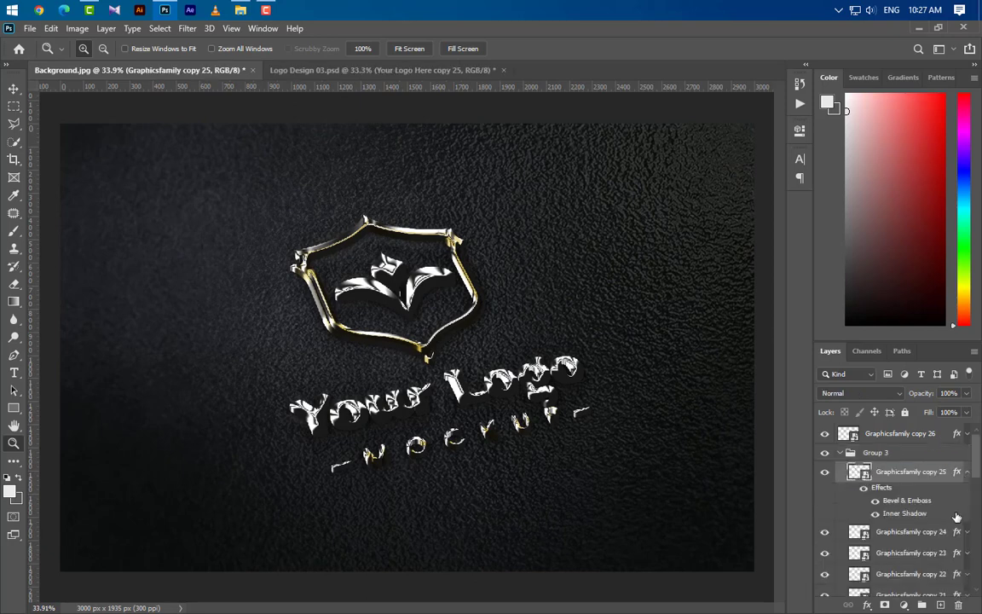
pyautogui.doubleClick(906, 500)
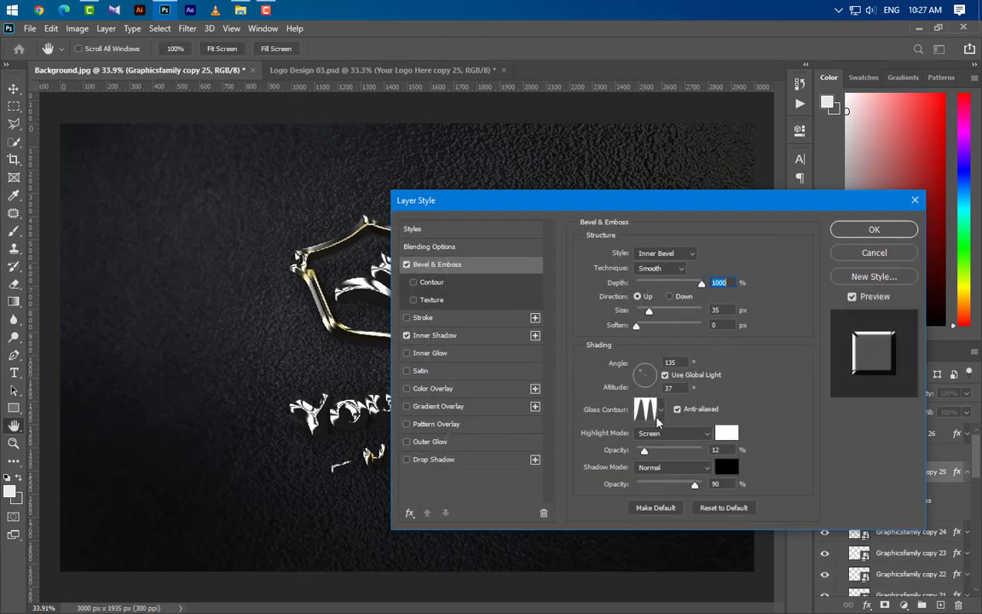
pyautogui.click(661, 410)
pyautogui.click(623, 442)
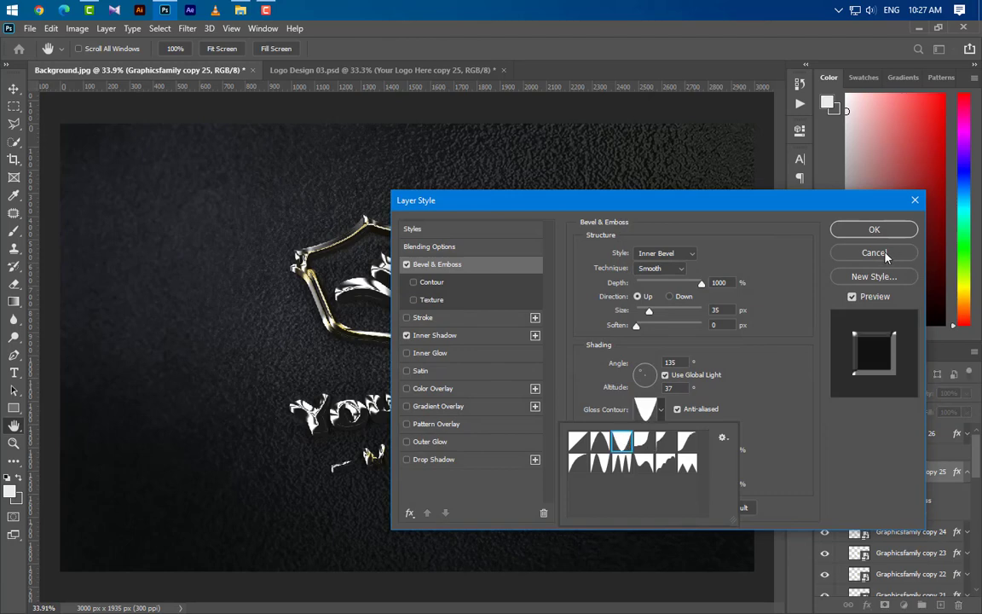
pyautogui.press('Escape')
pyautogui.press('Escape')
pyautogui.press('z')
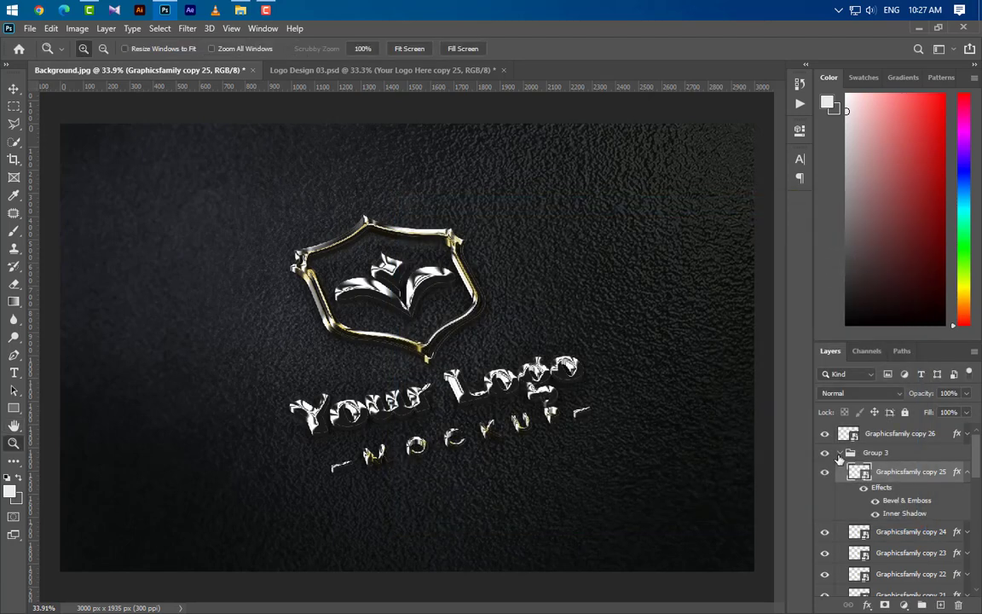
pyautogui.click(840, 453)
# - Preview the logo without Graphicsfamily copy 26, restore that layer's visibility and duplicate it
pyautogui.click(822, 435)
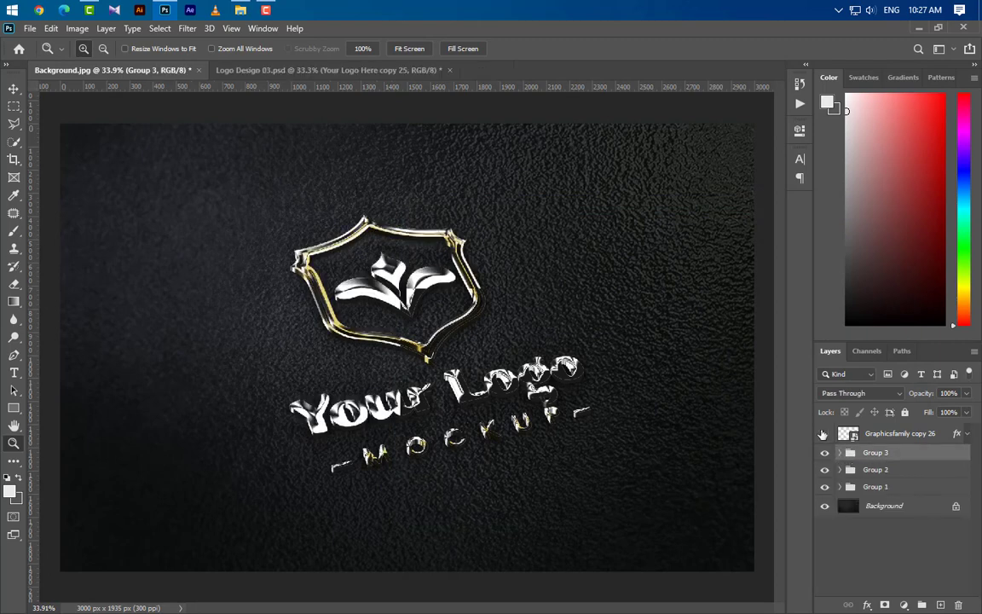
pyautogui.click(910, 435)
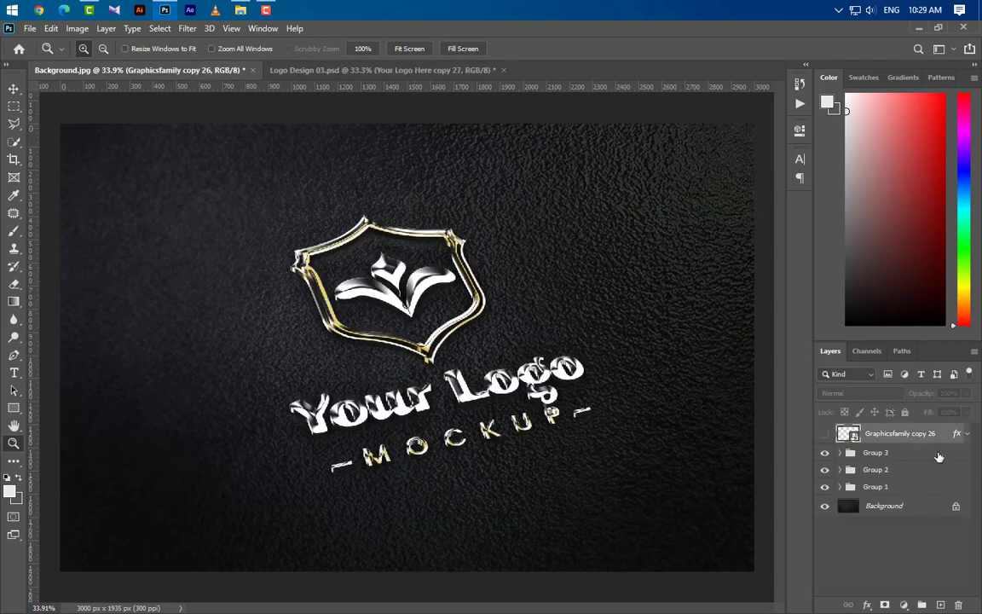
pyautogui.click(824, 434)
pyautogui.moveTo(924, 435); pyautogui.dragTo(941, 603)
# - Set the duplicate's Bevel & Emboss to 209% depth, 8 px size and 3 px soften
pyautogui.click(967, 434)
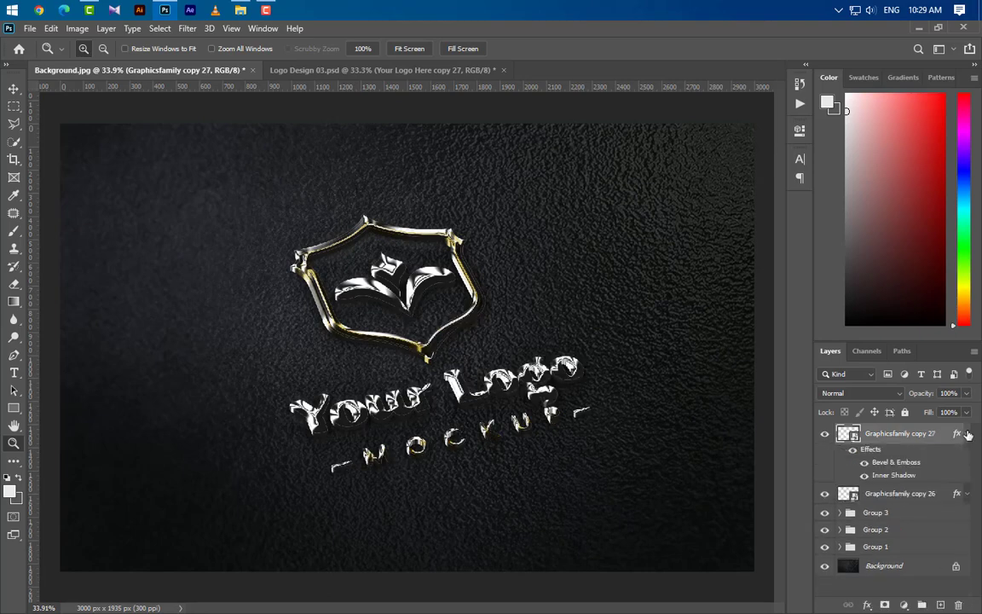
pyautogui.doubleClick(894, 461)
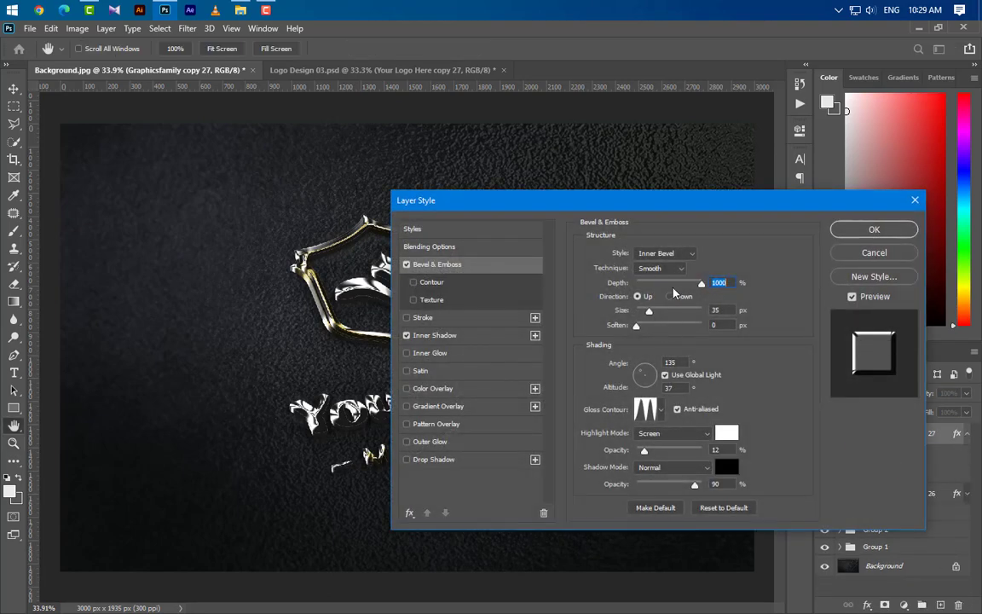
pyautogui.moveTo(706, 203); pyautogui.dragTo(788, 194)
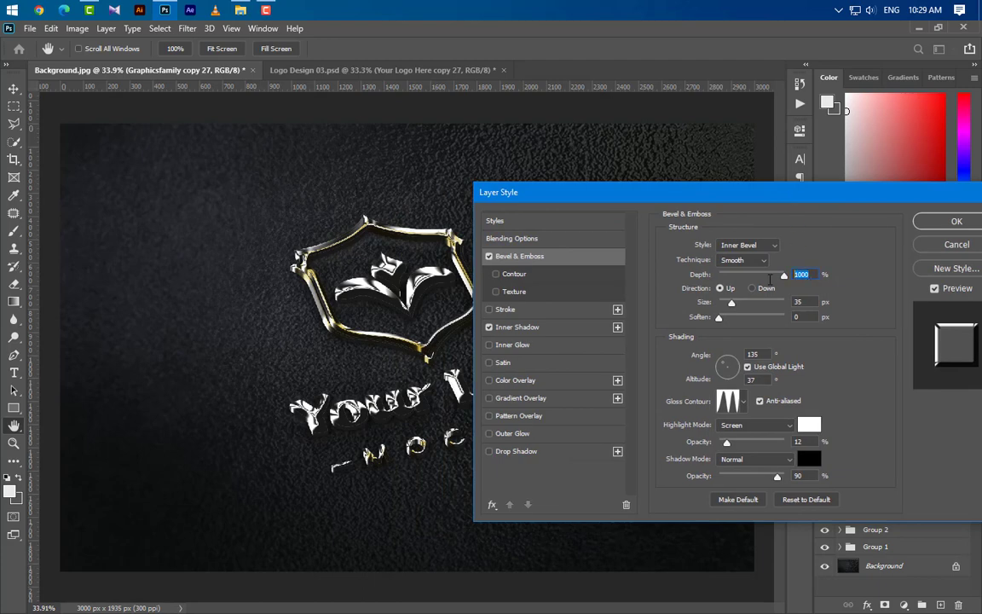
pyautogui.write('209')
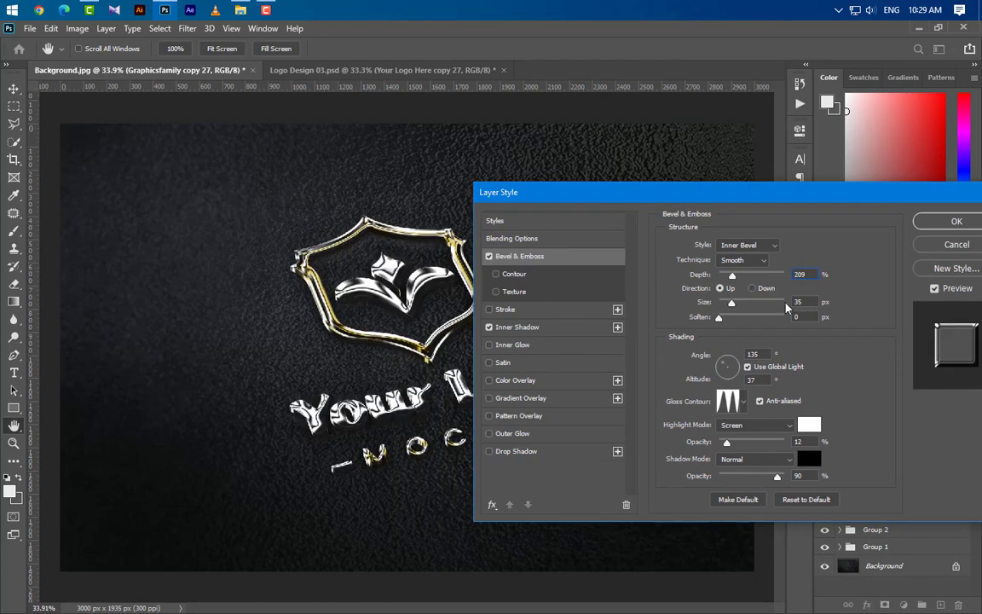
pyautogui.write('8')
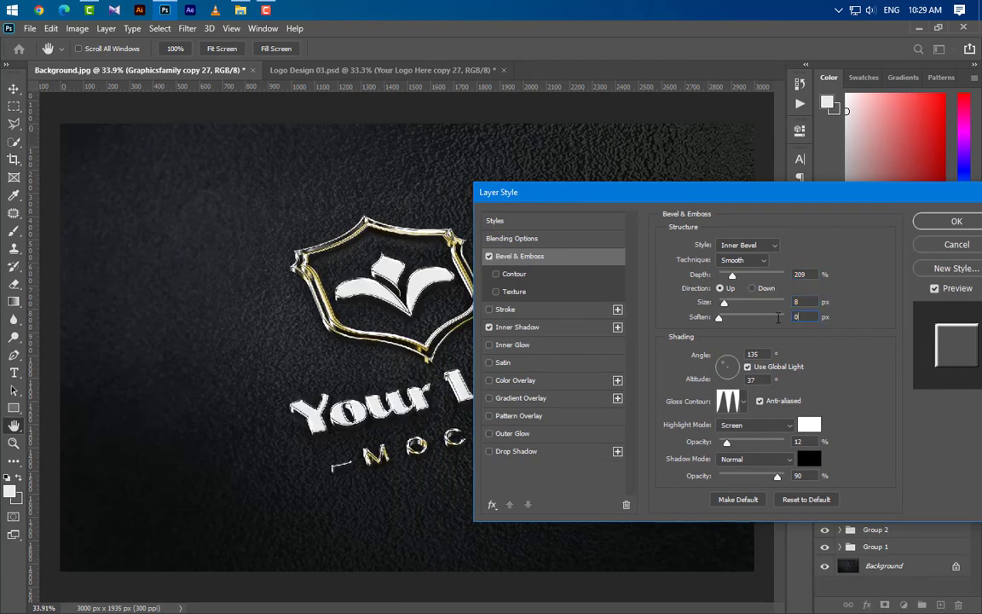
pyautogui.write('3')
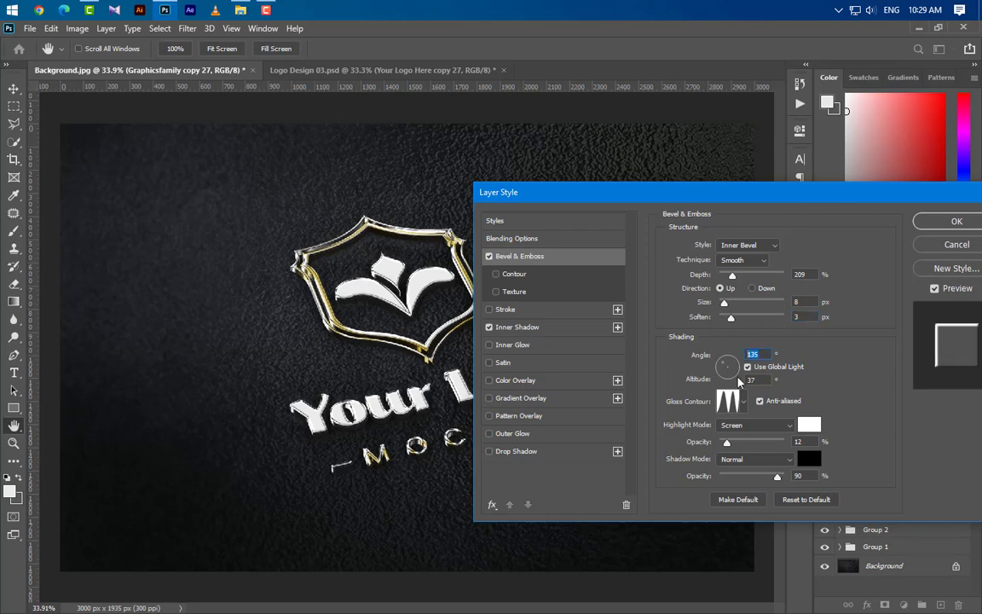
# - Turn off global light for the bevel and set its angle to 30° and altitude to 60°
pyautogui.click(747, 367)
pyautogui.write('30')
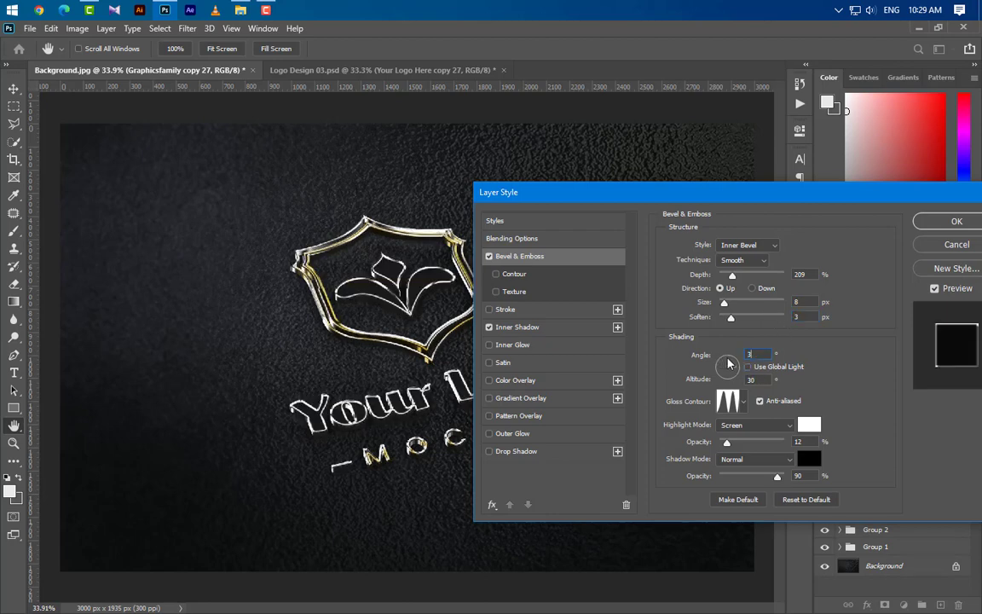
pyautogui.write('60')
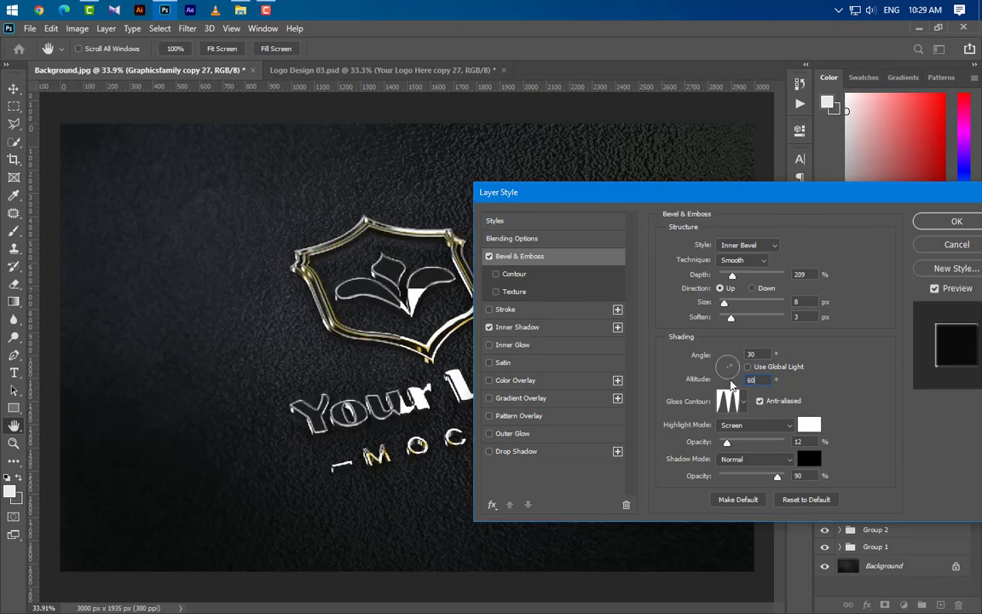
# - Give the bevel a linear gloss contour without anti-aliasing and set its highlight opacity to 54%
pyautogui.click(741, 404)
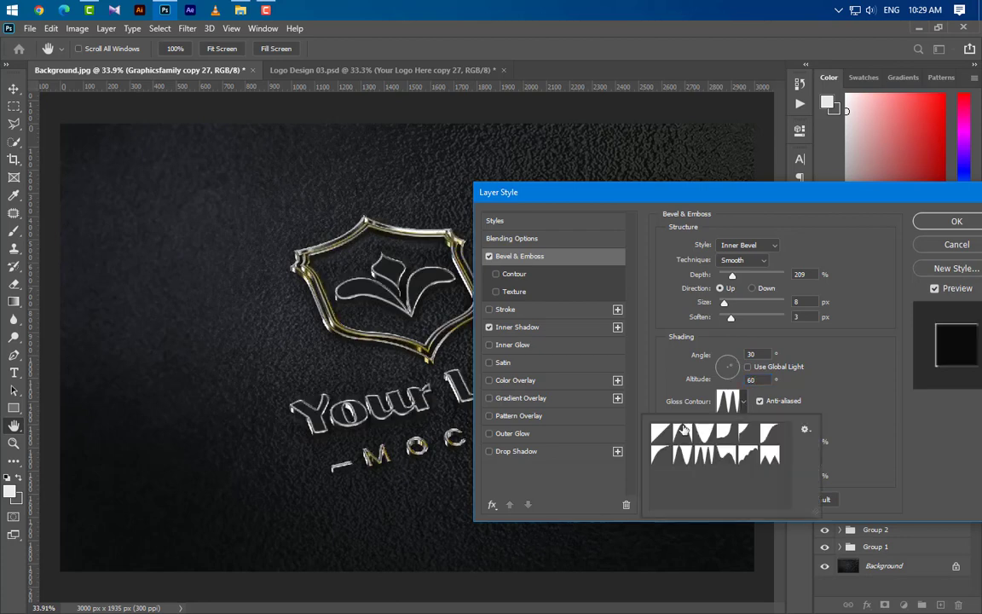
pyautogui.click(657, 434)
pyautogui.click(846, 385)
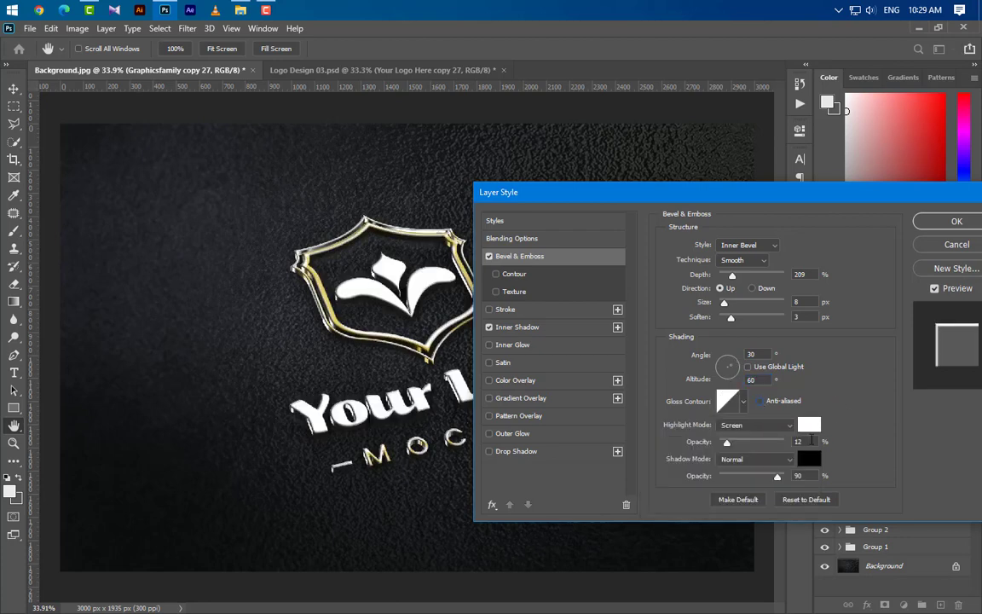
pyautogui.write('54')
pyautogui.press('Tab')
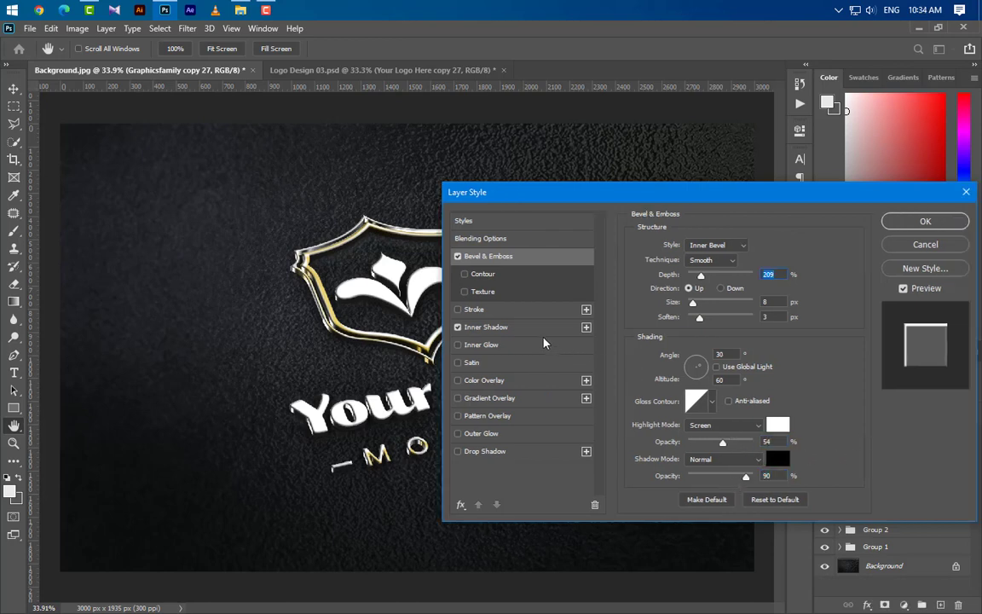
# - Set the inner shadow to 32% opacity and 21 px distance, apply the layer style and collapse the effects list
pyautogui.click(562, 332)
pyautogui.click(779, 265)
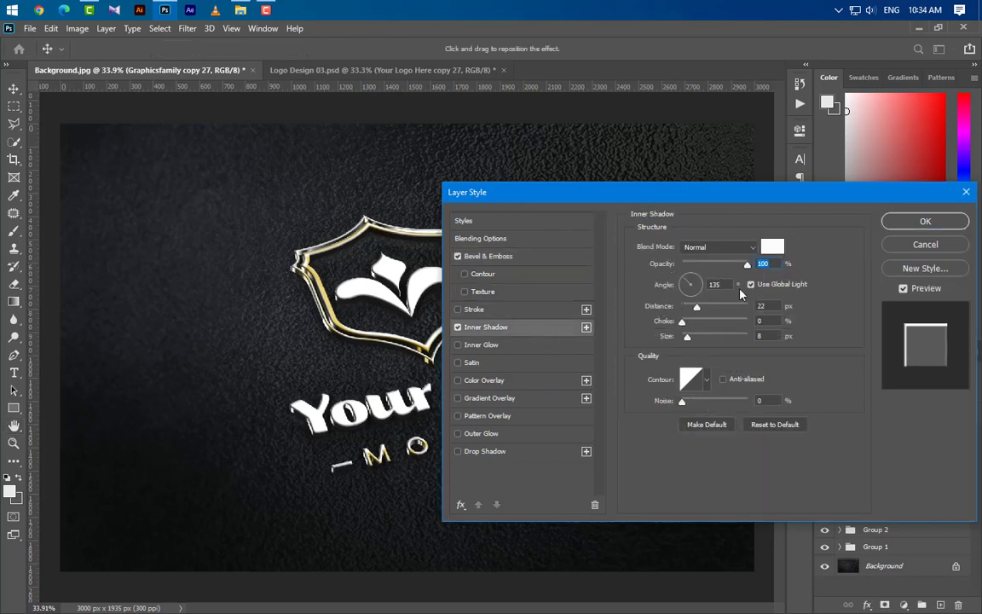
pyautogui.write('32')
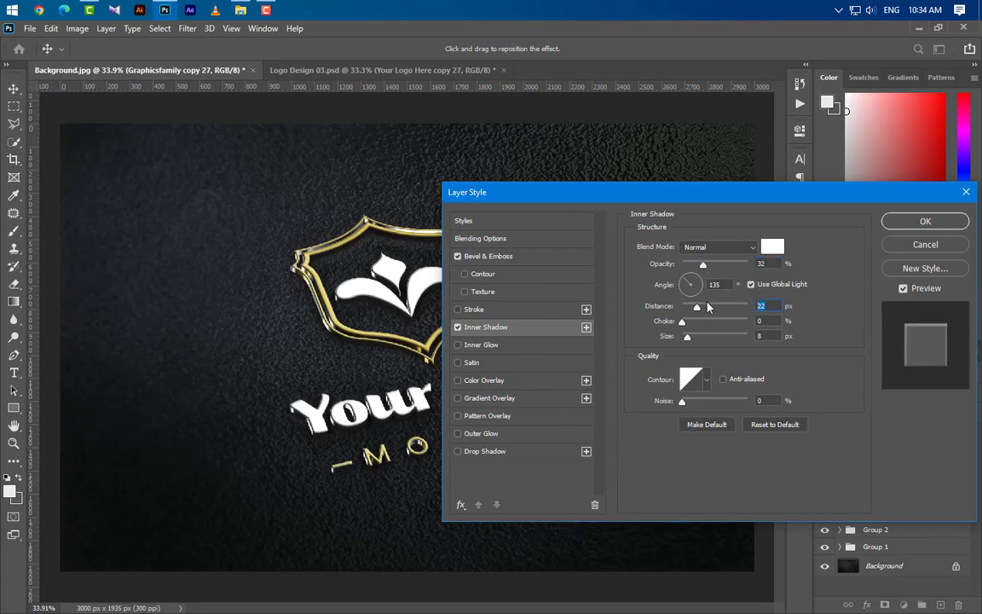
pyautogui.write('21')
pyautogui.click(924, 222)
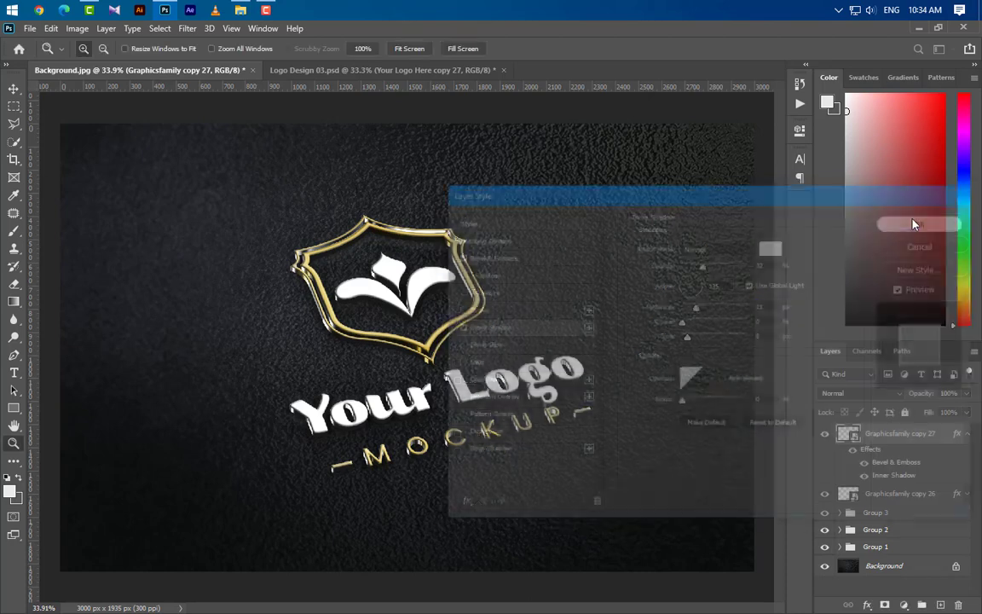
pyautogui.click(967, 434)
# - Add a Gradient Fill layer above Graphicsfamily copy 27 and open its gradient for editing
pyautogui.click(903, 605)
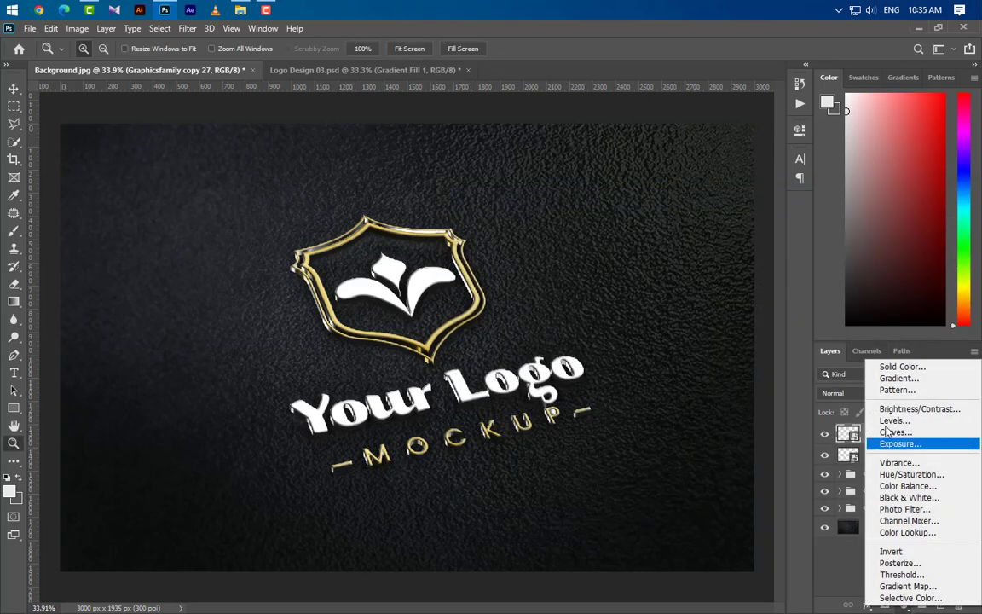
pyautogui.click(810, 349)
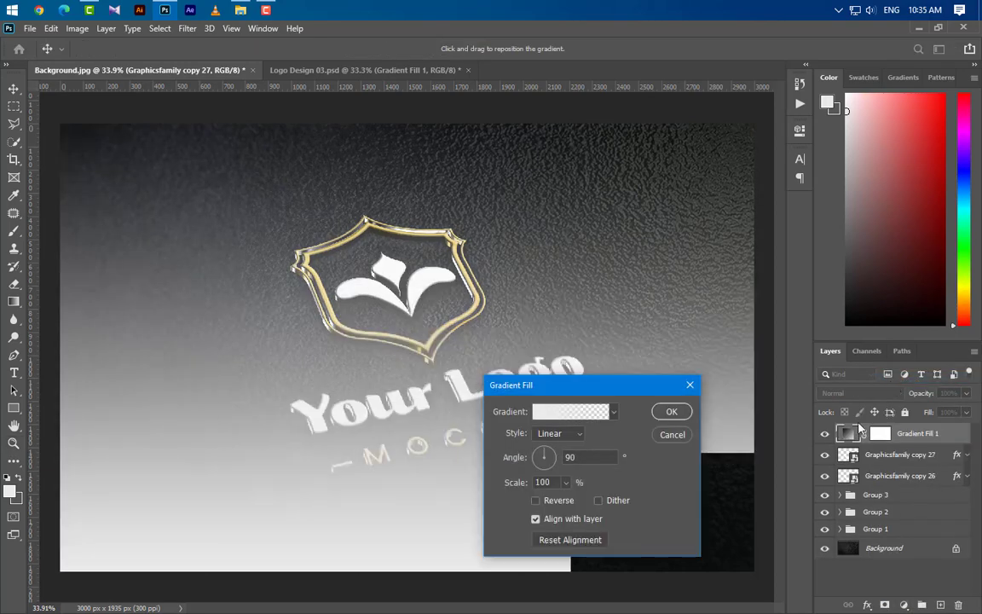
pyautogui.click(568, 415)
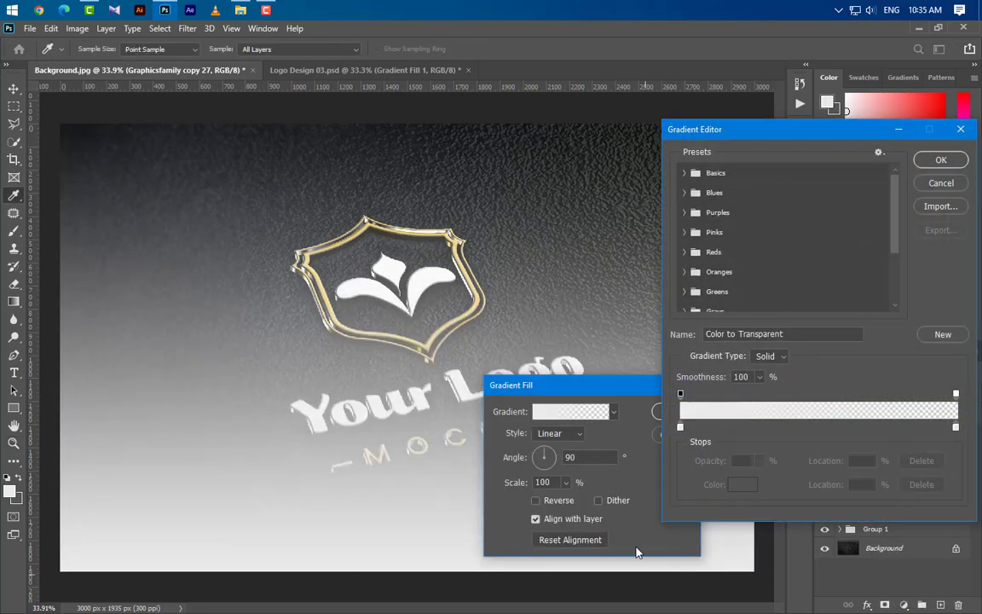
# - Place the gradient's starting color stop at location 4% and its ending color stop at 86%
pyautogui.click(680, 428)
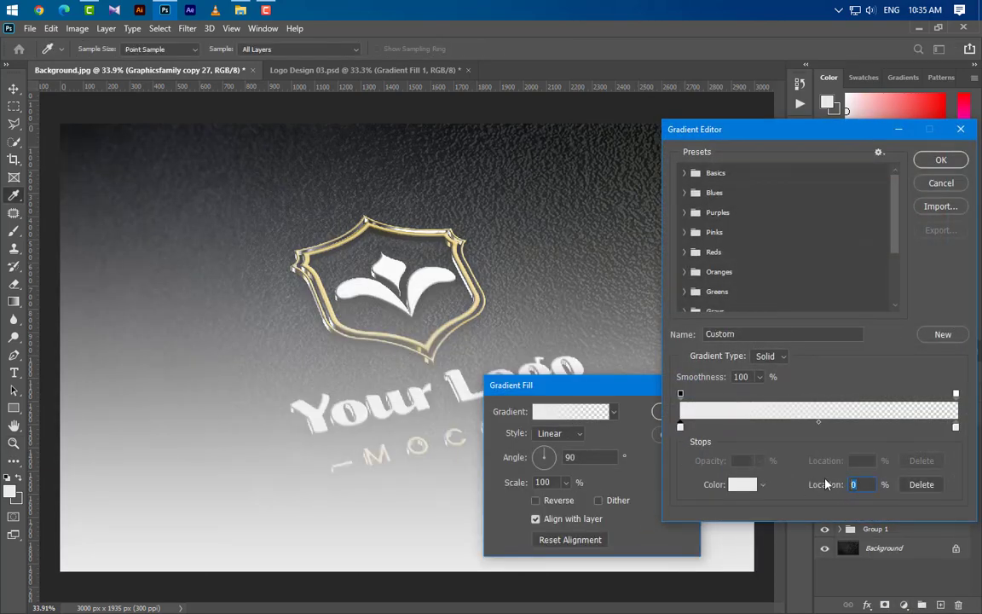
pyautogui.write('4')
pyautogui.doubleClick(873, 486)
pyautogui.write('86')
# - Set the gradient's starting opacity stop to 82% and its starting color stop to black, 000000
pyautogui.click(680, 394)
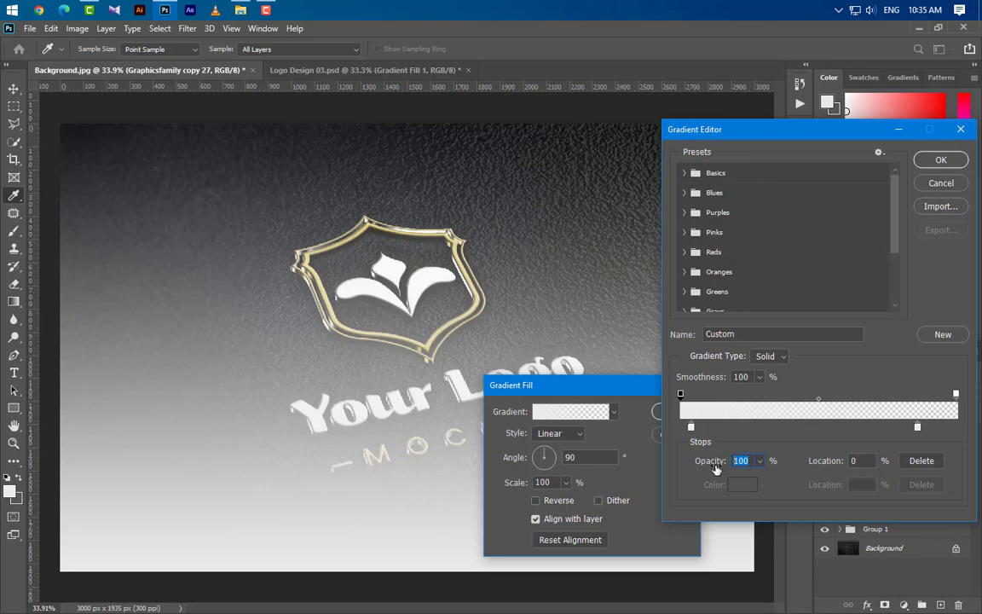
pyautogui.write('82')
pyautogui.doubleClick(692, 428)
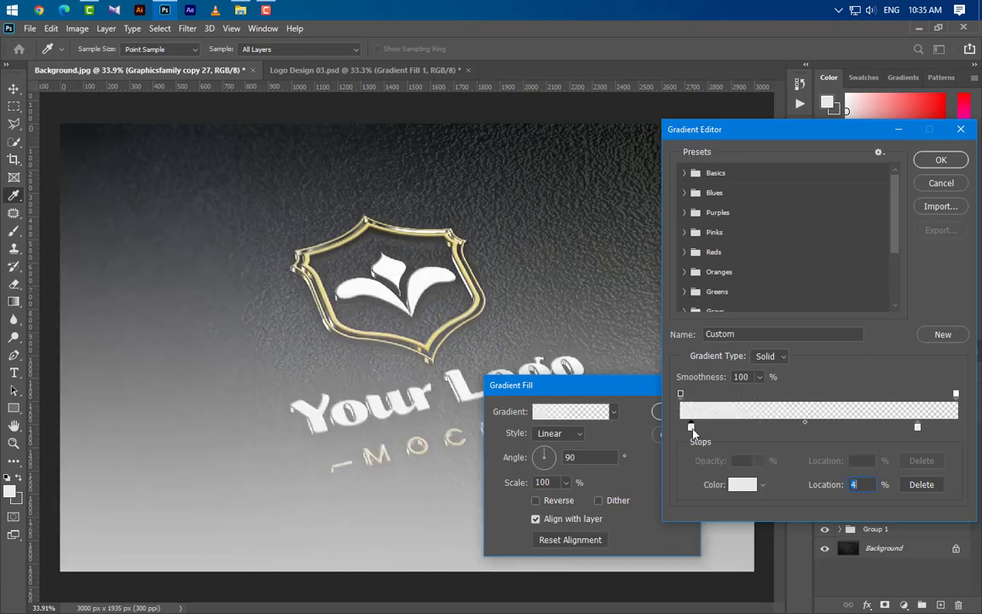
pyautogui.write('000000')
pyautogui.click(922, 373)
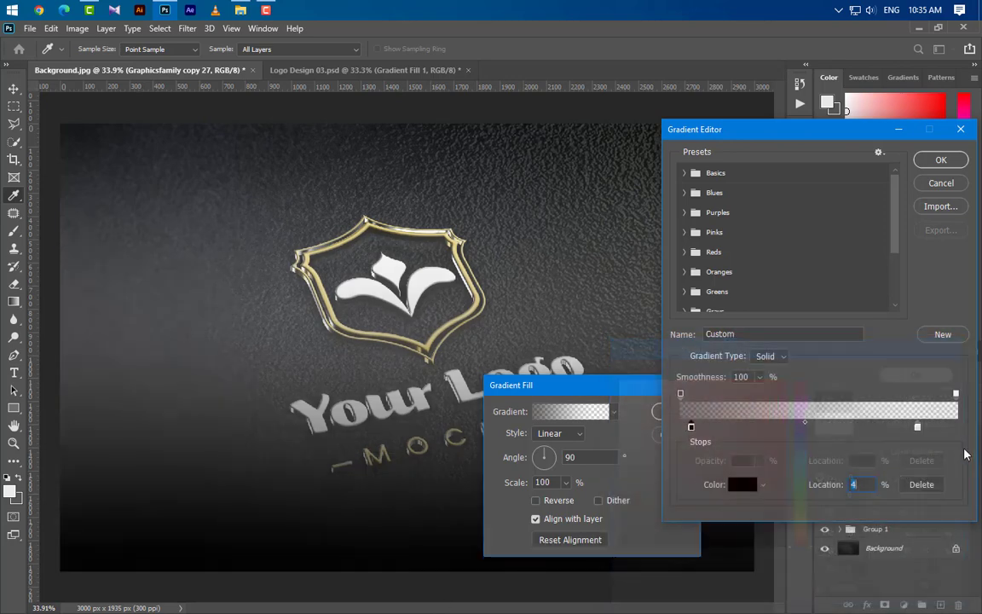
# - Make the ending color stop white, ffffff, raise the ending opacity stop to 100%, and accept the gradient
pyautogui.doubleClick(918, 427)
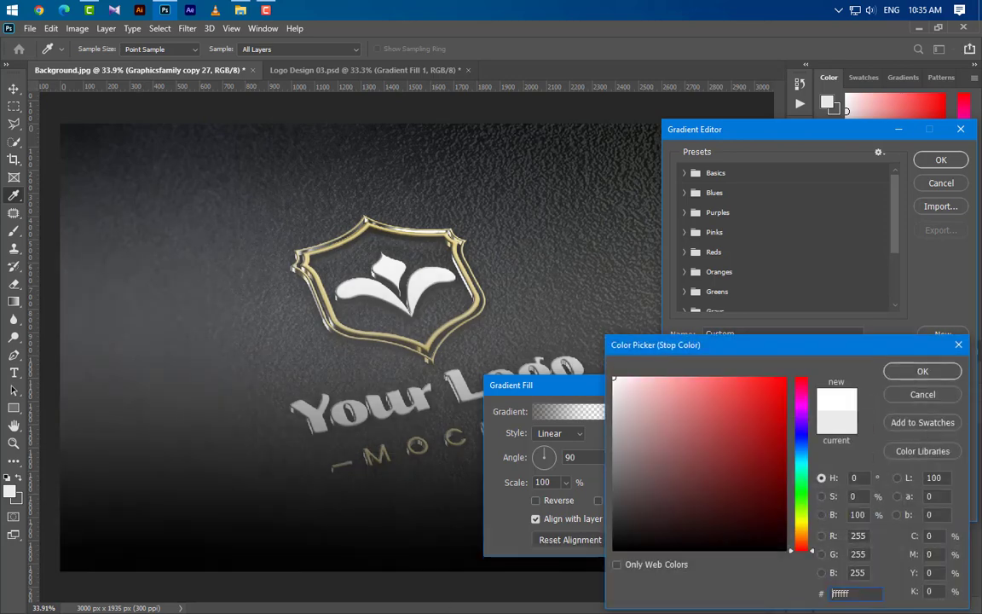
pyautogui.click(922, 372)
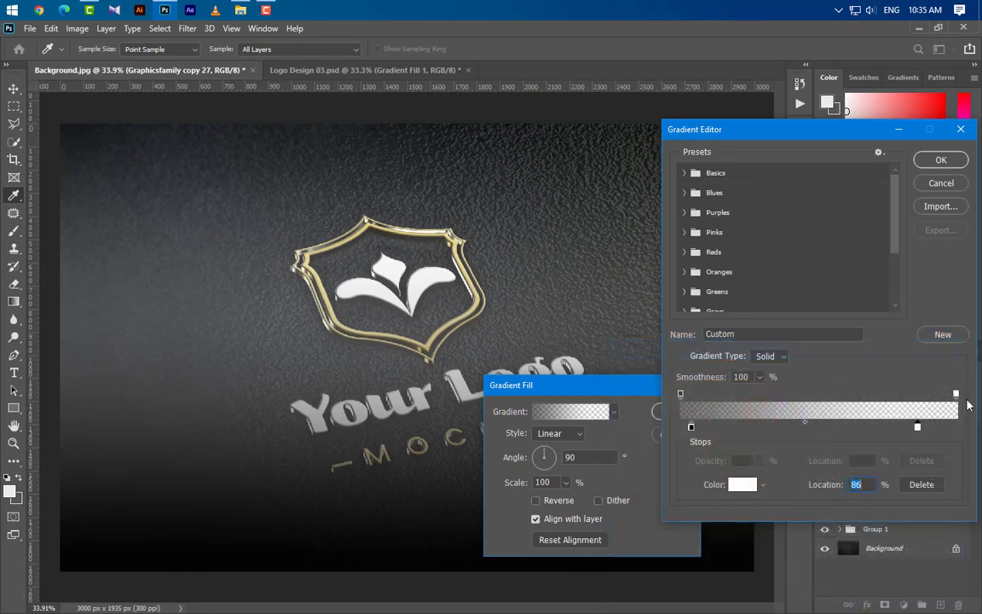
pyautogui.click(956, 394)
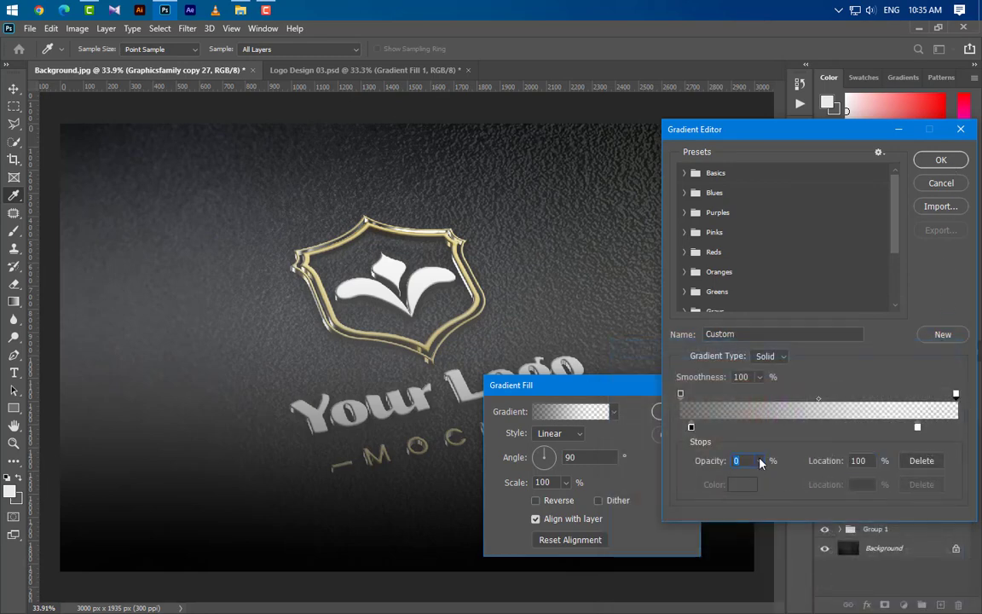
pyautogui.click(759, 461)
pyautogui.moveTo(756, 478); pyautogui.dragTo(978, 460)
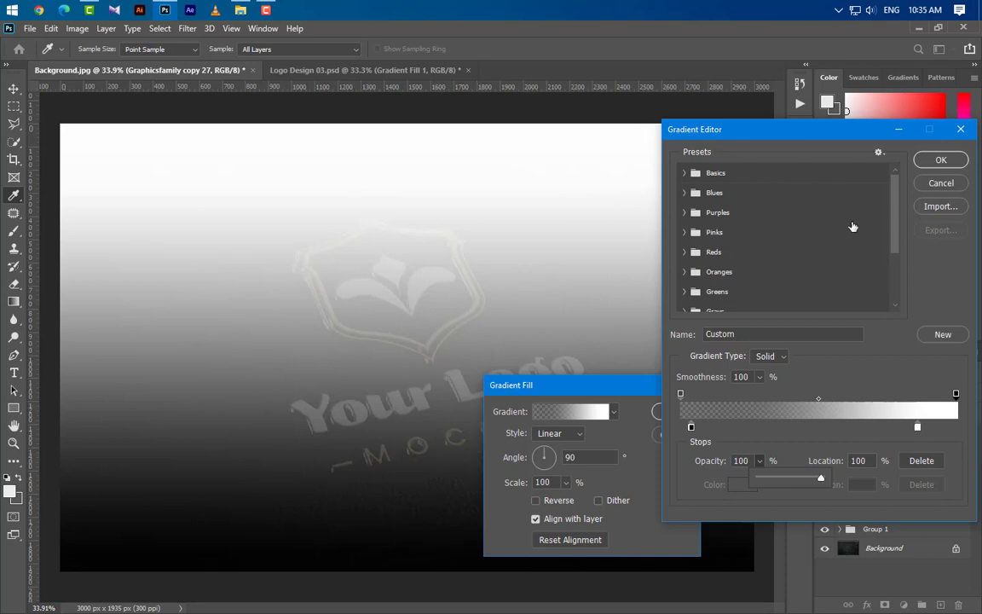
pyautogui.click(935, 162)
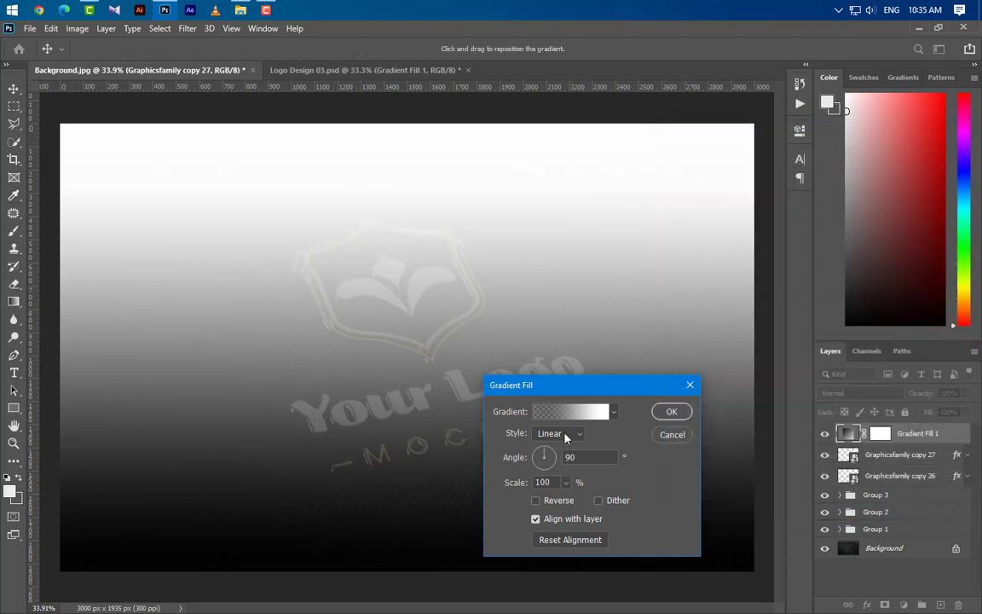
# - Set the gradient fill's scale to 122% and apply it
pyautogui.press('Tab')
pyautogui.press('Tab')
pyautogui.write('122')
pyautogui.click(670, 412)
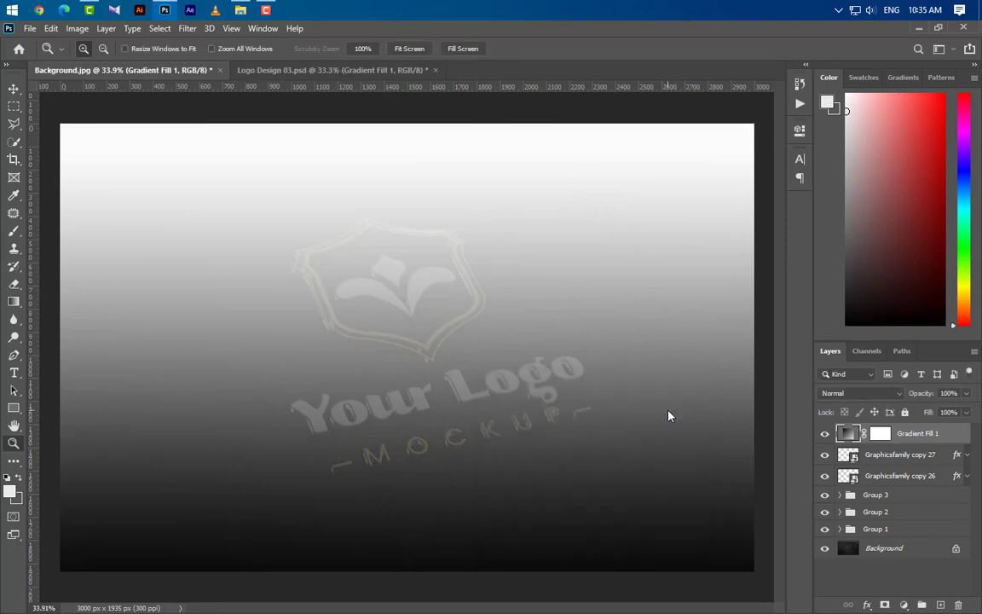
# - Set the Gradient Fill 1 layer to Soft Light blending with 40% opacity
pyautogui.click(861, 393)
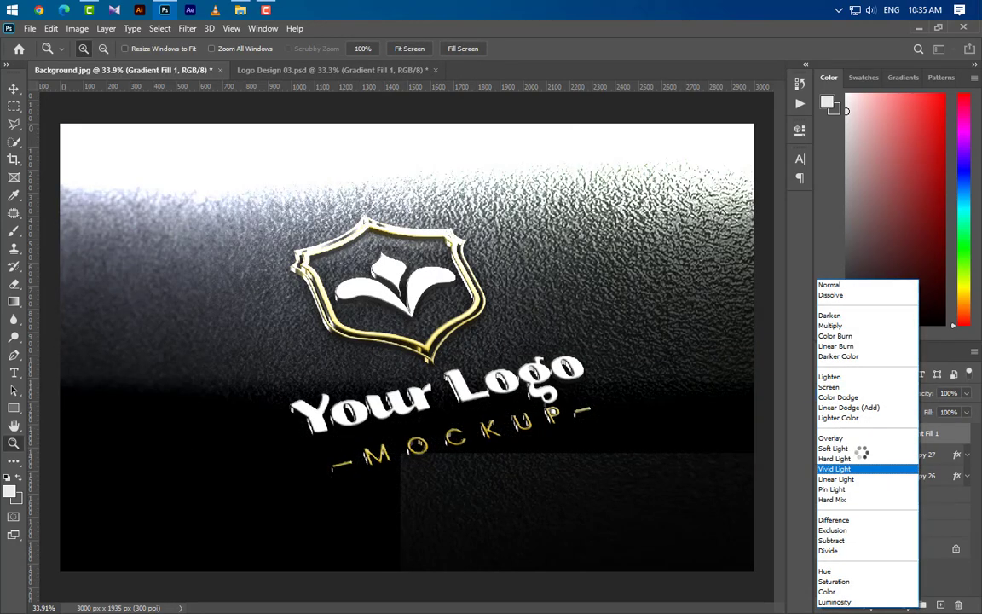
pyautogui.click(862, 449)
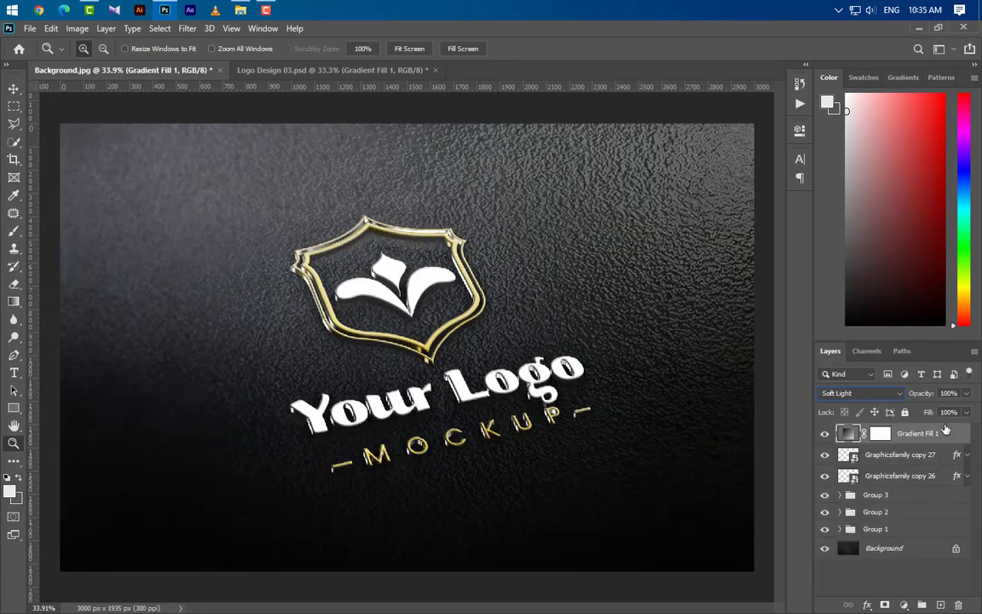
pyautogui.click(949, 393)
pyautogui.write('40')
pyautogui.press('Return')
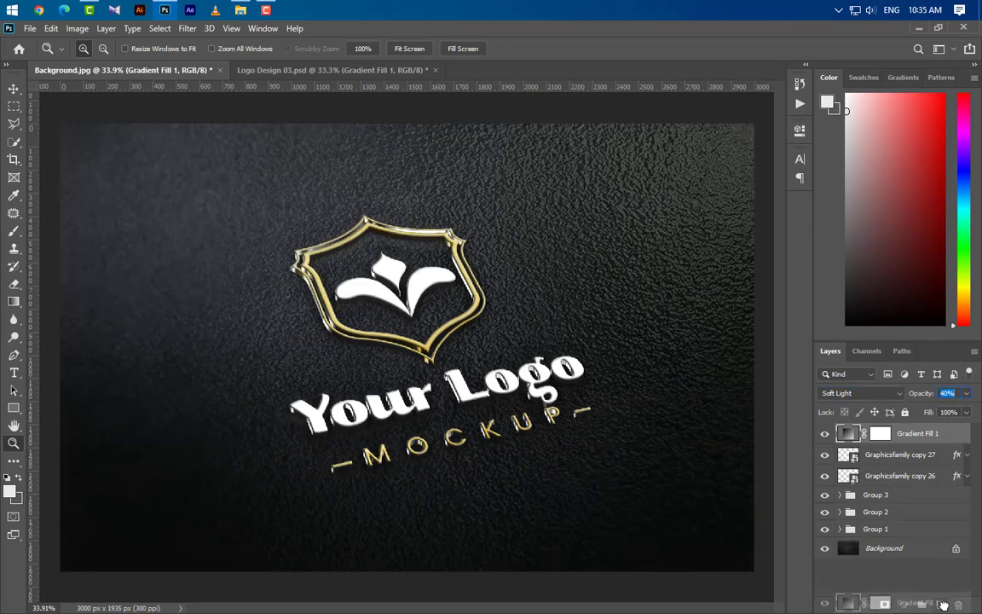
# - Duplicate Gradient Fill 1, rotate the copy's gradient angle, and set the copy's opacity to 35%
pyautogui.hotkey('ctrl', 'j')
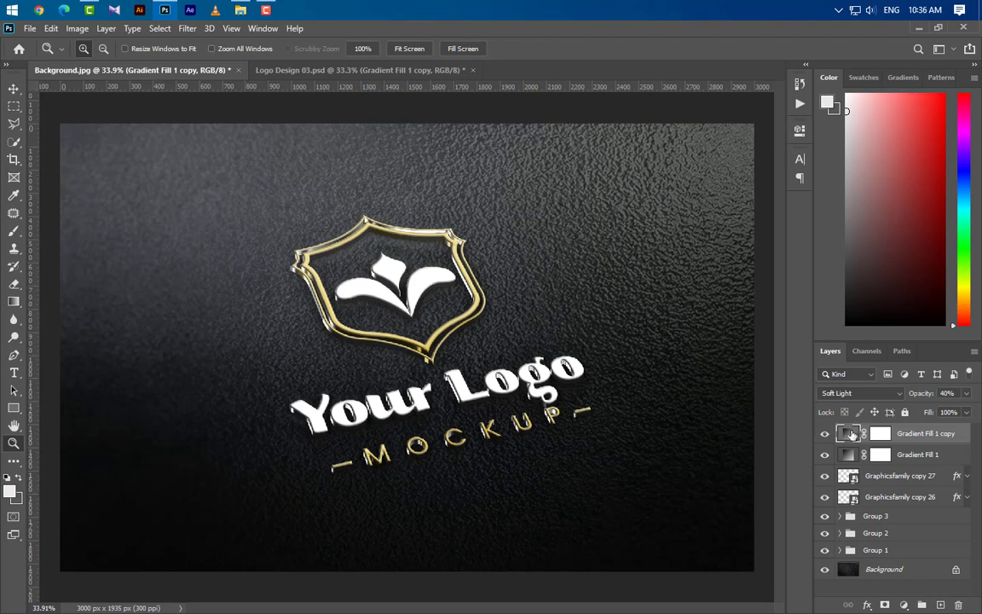
pyautogui.doubleClick(851, 435)
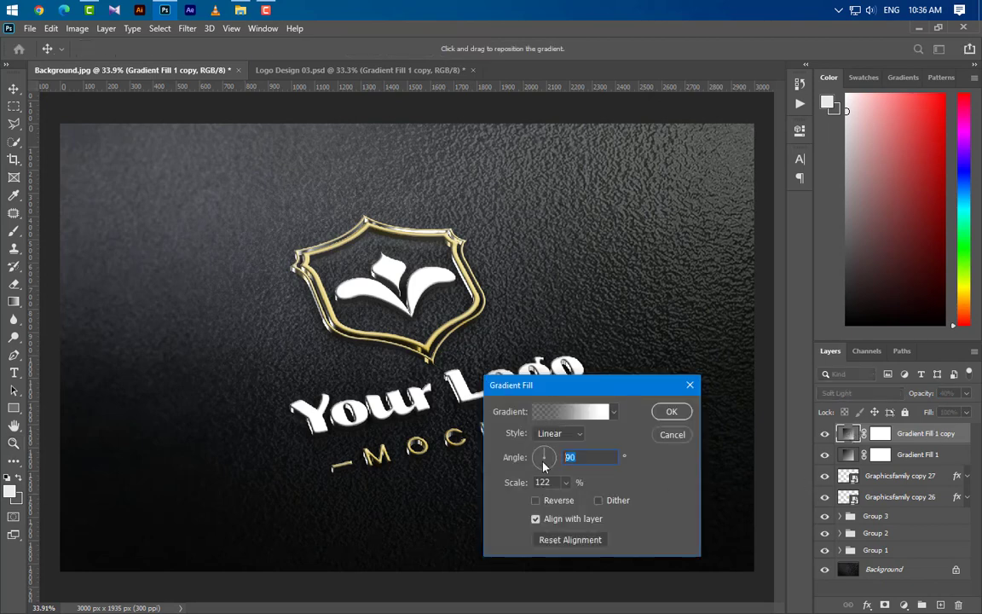
pyautogui.moveTo(543, 465); pyautogui.dragTo(569, 456)
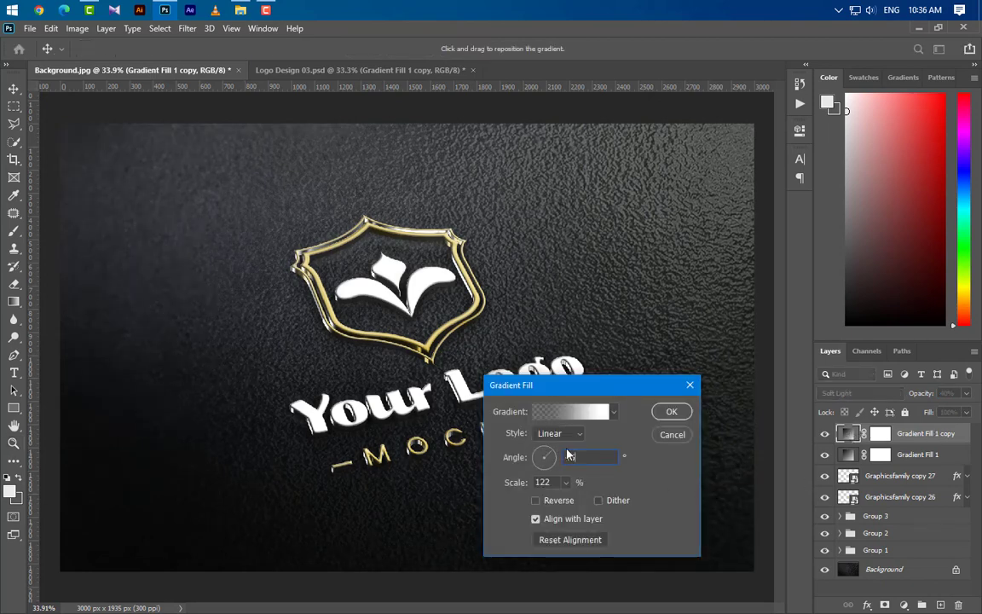
pyautogui.click(670, 413)
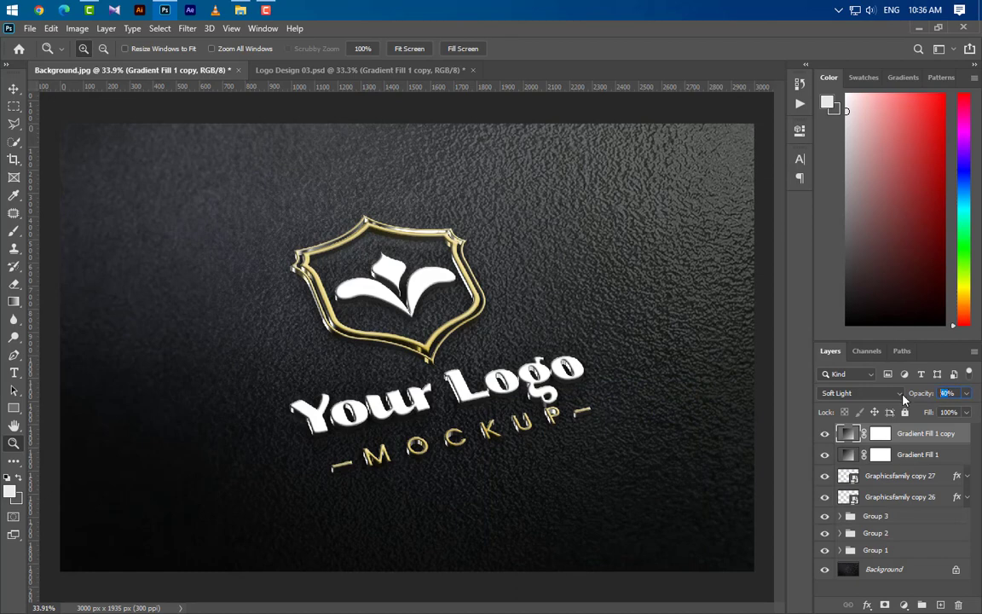
pyautogui.write('35')
pyautogui.press('Return')
# - Add a Curves adjustment layer above the gradient fills and shift its RGB black point slightly inward
pyautogui.click(902, 604)
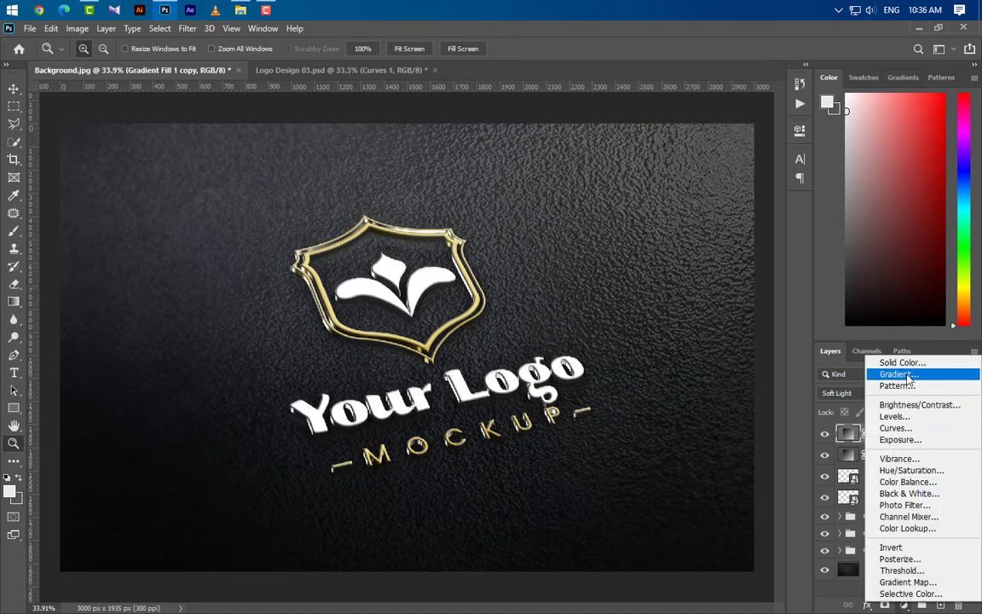
pyautogui.click(894, 428)
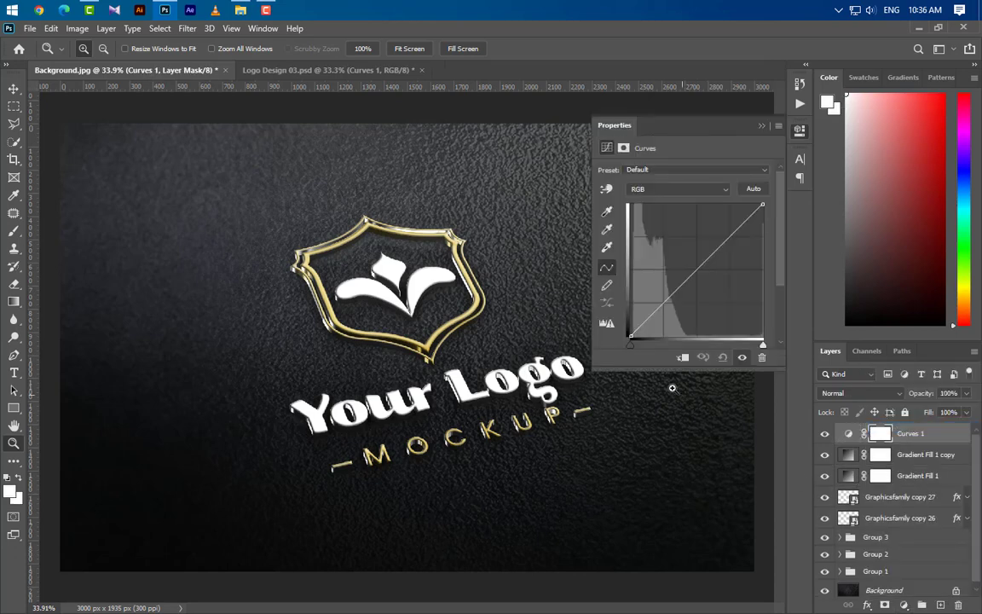
pyautogui.moveTo(631, 344); pyautogui.dragTo(634, 345)
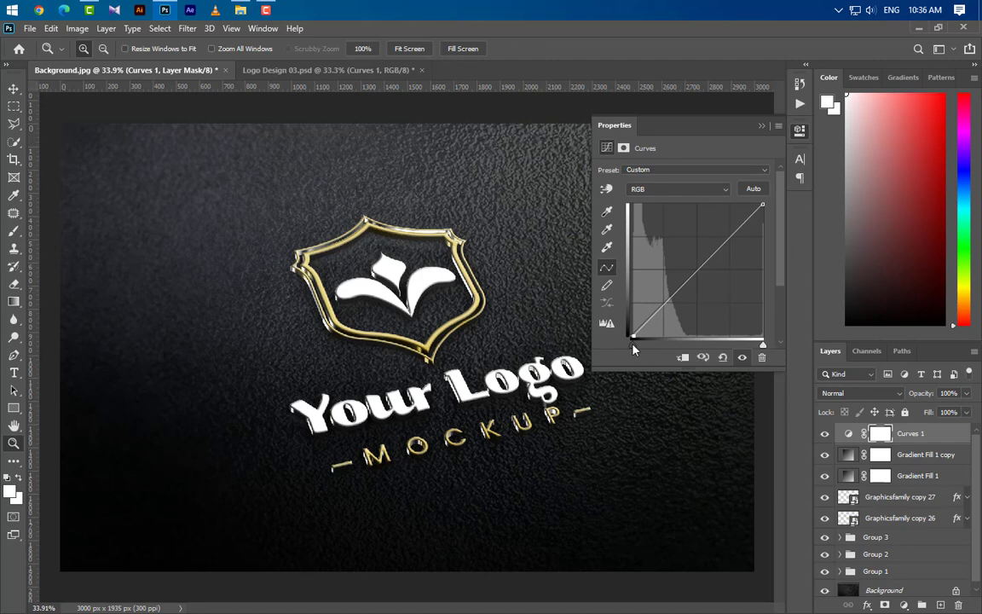
# - Shift the Green channel's black point slightly inward and pull in both the Blue channel's black and white points
pyautogui.click(679, 190)
pyautogui.click(670, 221)
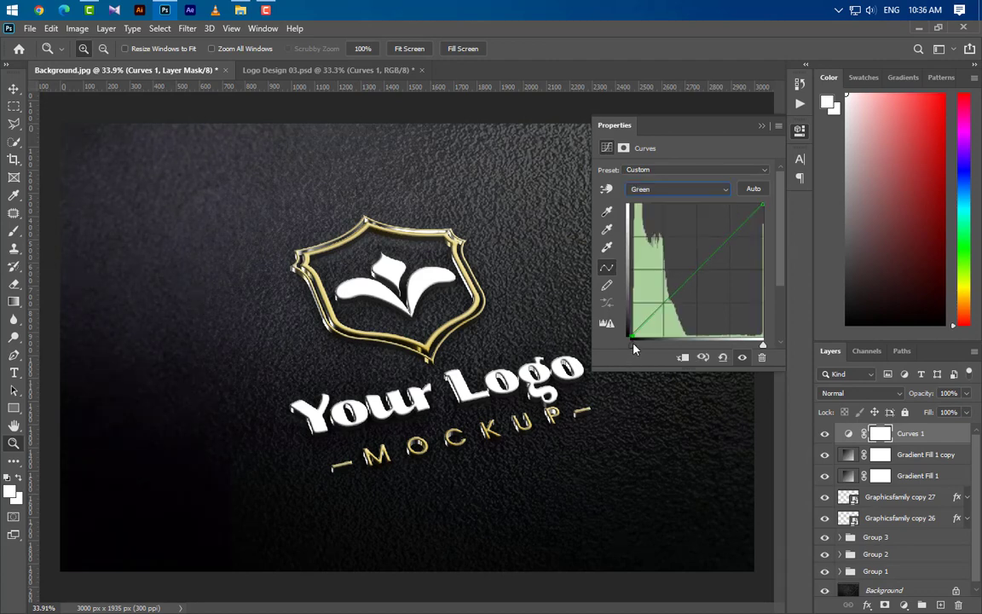
pyautogui.click(670, 189)
pyautogui.click(666, 232)
pyautogui.moveTo(631, 343); pyautogui.dragTo(637, 345)
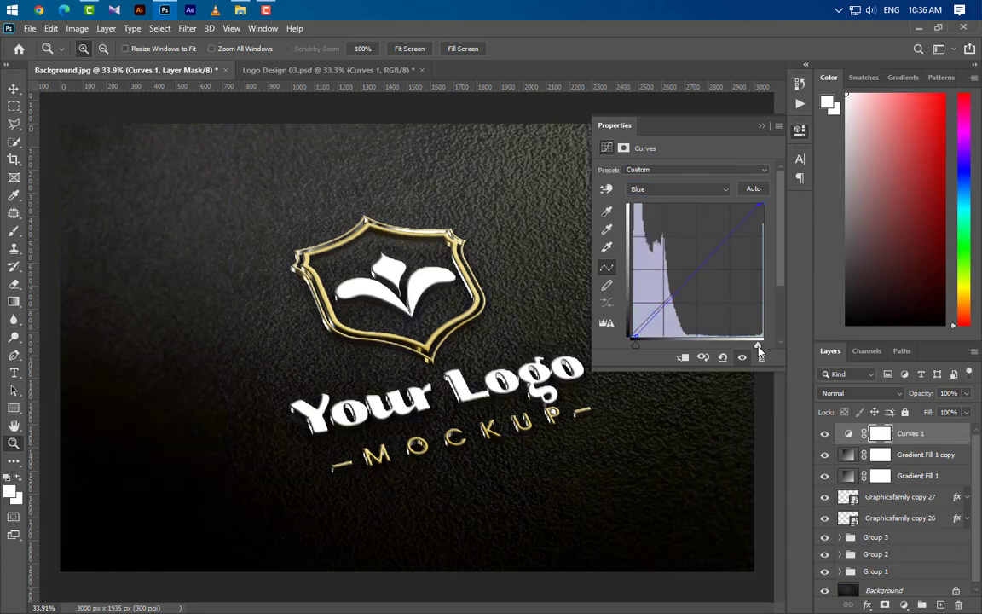
pyautogui.click(761, 125)
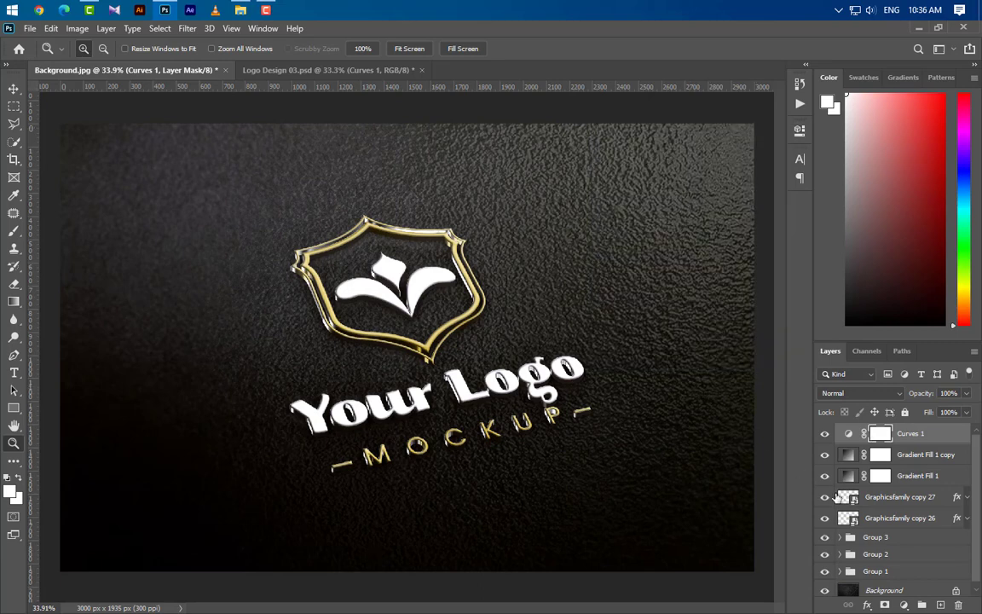
# - Duplicate Graphicsfamily copy 27, move the duplicate above Curves 1, and rename it Your Logo Here
pyautogui.click(899, 499)
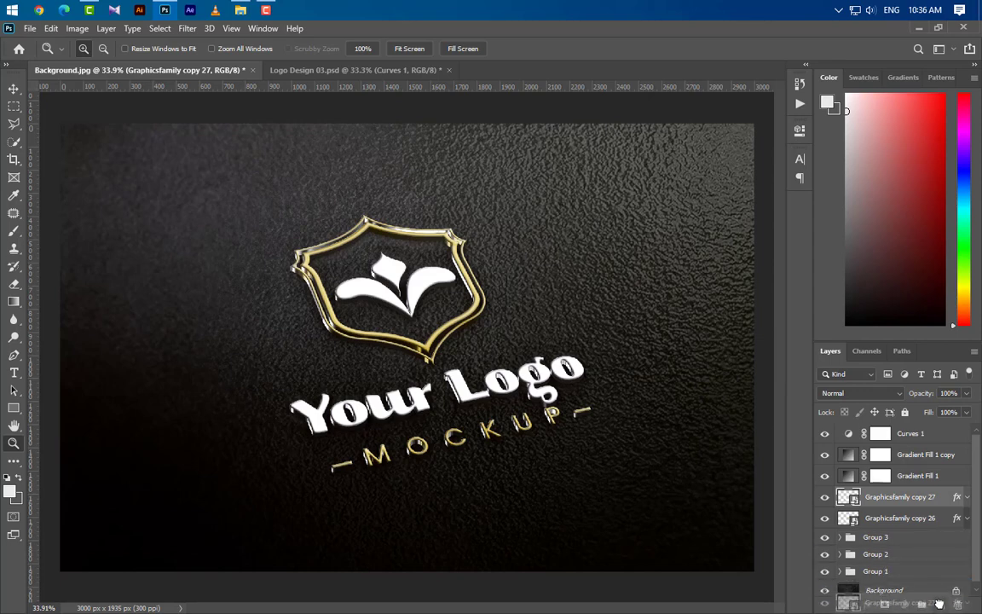
pyautogui.hotkey('ctrl', 'j')
pyautogui.moveTo(932, 497); pyautogui.dragTo(892, 436)
pyautogui.doubleClick(892, 435)
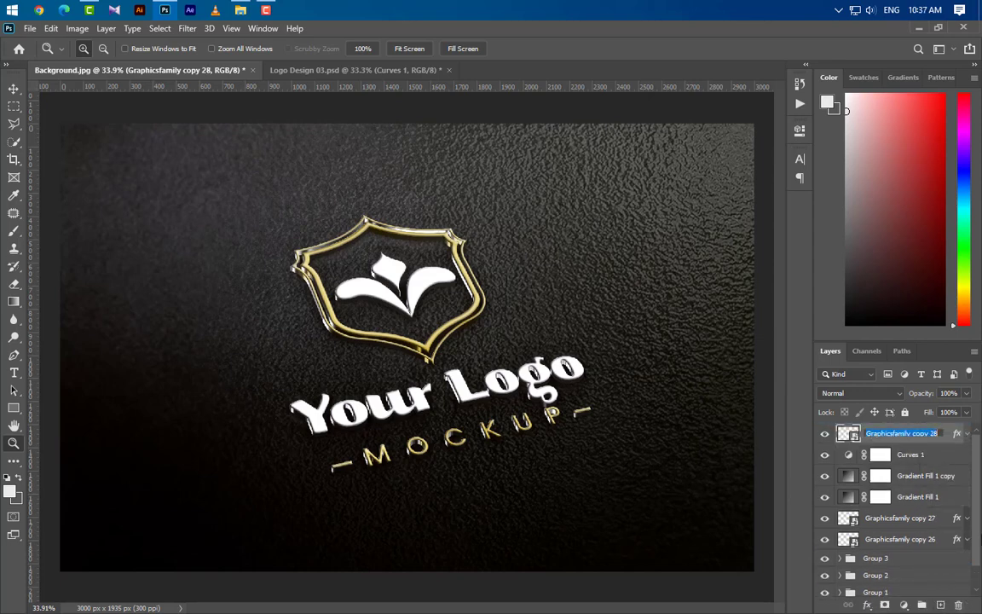
pyautogui.write('Your Logo Here')
pyautogui.press('Return')
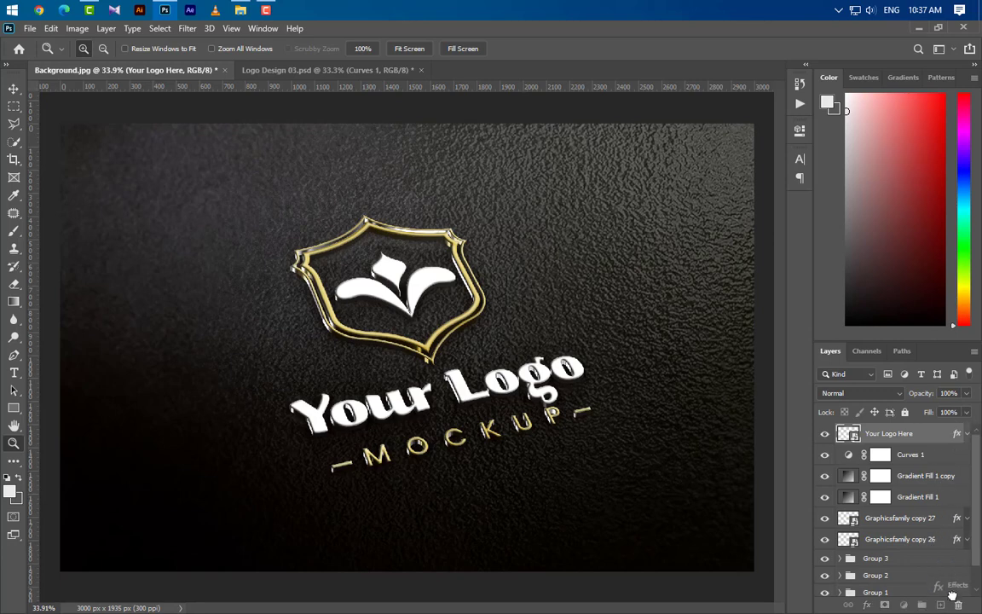
# - Remove the layer effects from Your Logo Here and set both its fill and opacity to 0%
pyautogui.click(968, 415)
pyautogui.moveTo(969, 432); pyautogui.dragTo(849, 434)
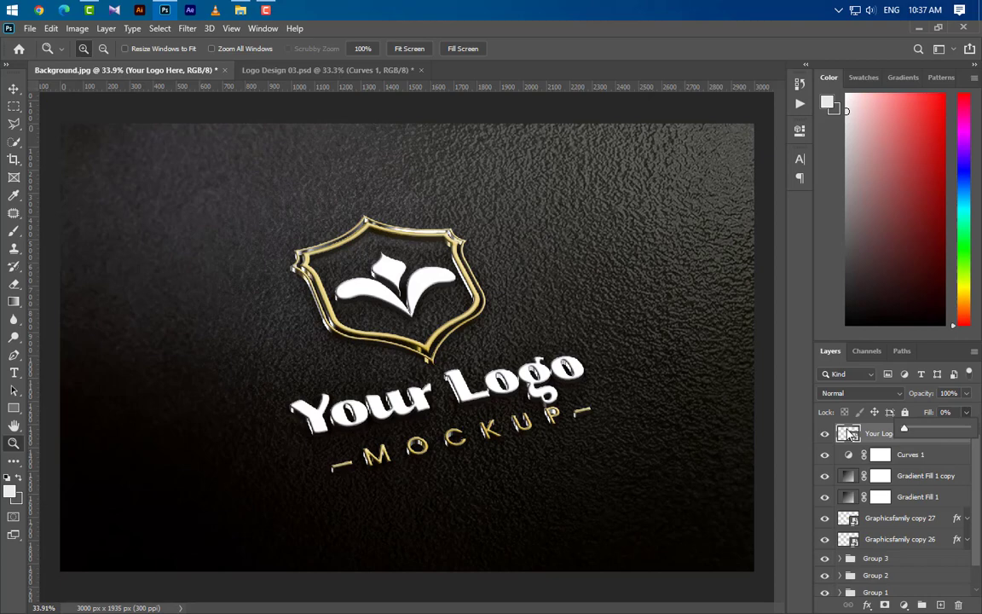
pyautogui.click(966, 393)
pyautogui.moveTo(966, 409); pyautogui.dragTo(946, 410)
pyautogui.click(934, 436)
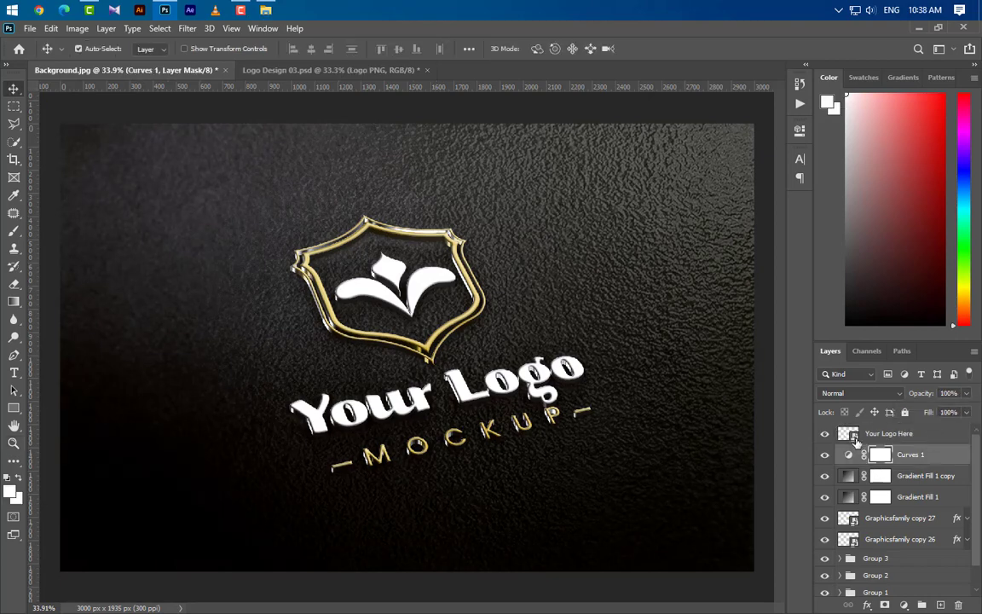
# - Open the Your Logo Here smart object and bring the Logo PNG layer from Logo Design 03.psd into it
pyautogui.doubleClick(854, 437)
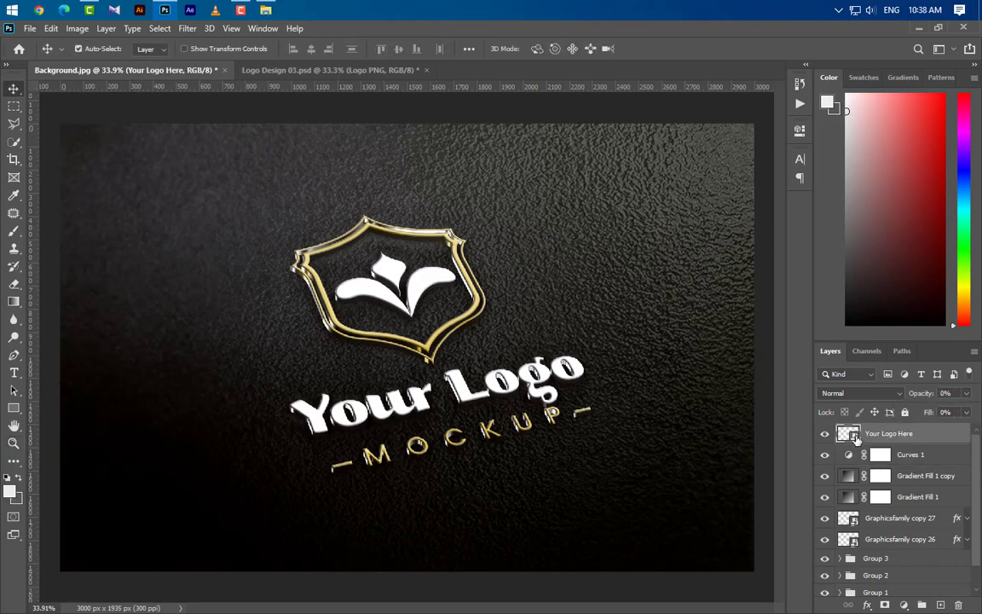
pyautogui.click(328, 70)
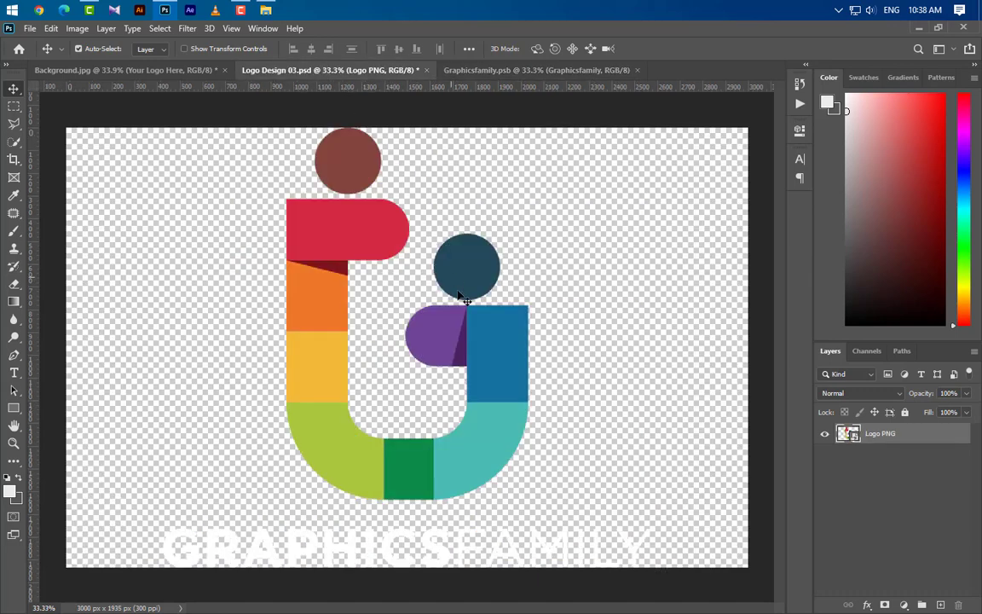
pyautogui.moveTo(488, 325); pyautogui.dragTo(392, 391)
# - Scale the Logo PNG layer down to fit the canvas width, center it over the old logo, and commit the transform
pyautogui.hotkey('ctrl', 't')
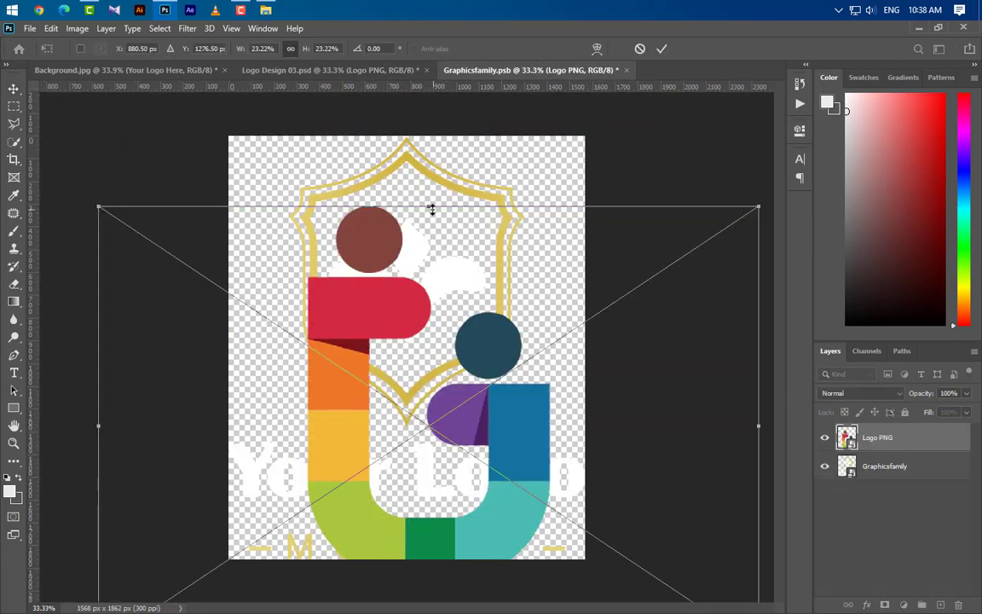
pyautogui.moveTo(428, 206); pyautogui.dragTo(426, 136)
pyautogui.scroll(-3, 431, 239)
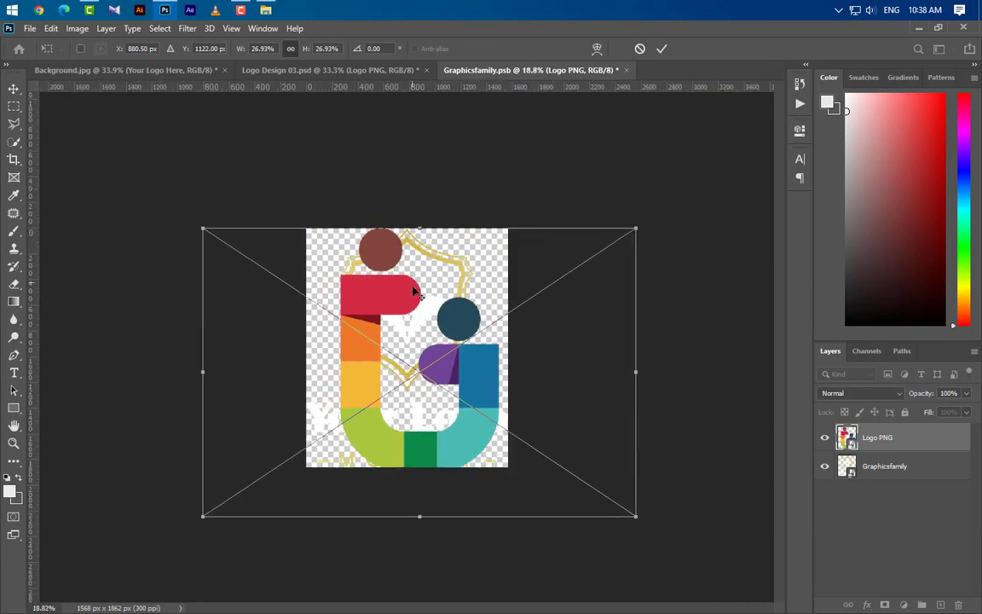
pyautogui.moveTo(420, 517); pyautogui.dragTo(417, 412)
pyautogui.moveTo(429, 375); pyautogui.dragTo(423, 404)
pyautogui.click(664, 52)
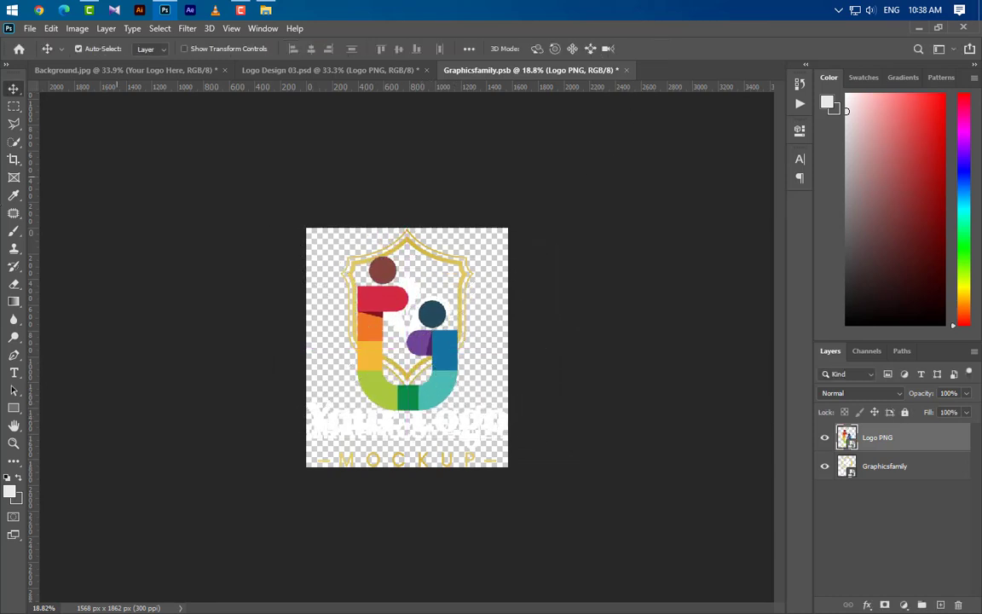
# - Extend the smart object's canvas with the Crop tool to about 3436 x 1933 px around the logo
pyautogui.click(13, 159)
pyautogui.moveTo(407, 291); pyautogui.dragTo(407, 260)
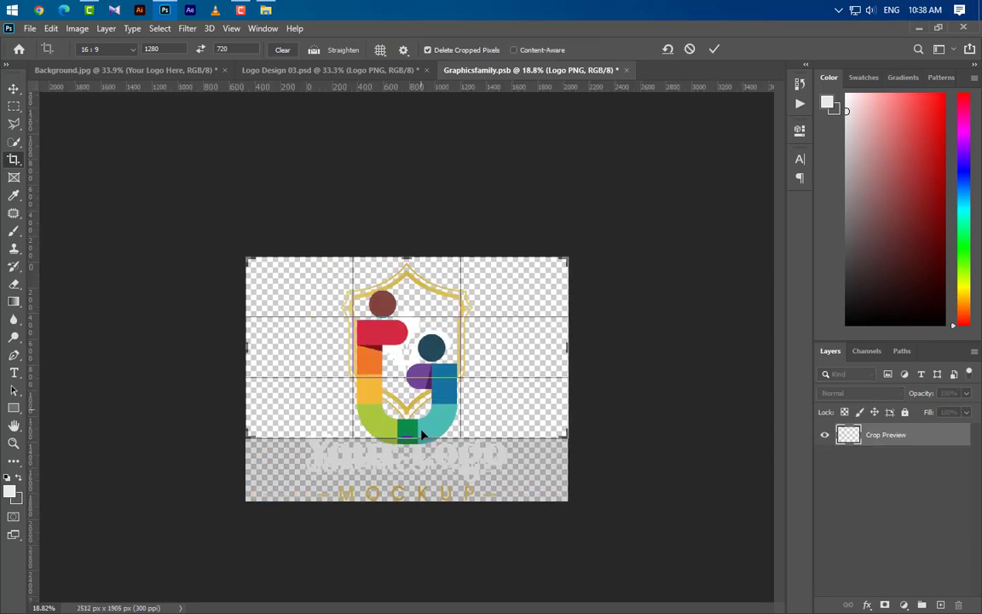
pyautogui.moveTo(407, 437); pyautogui.dragTo(406, 468)
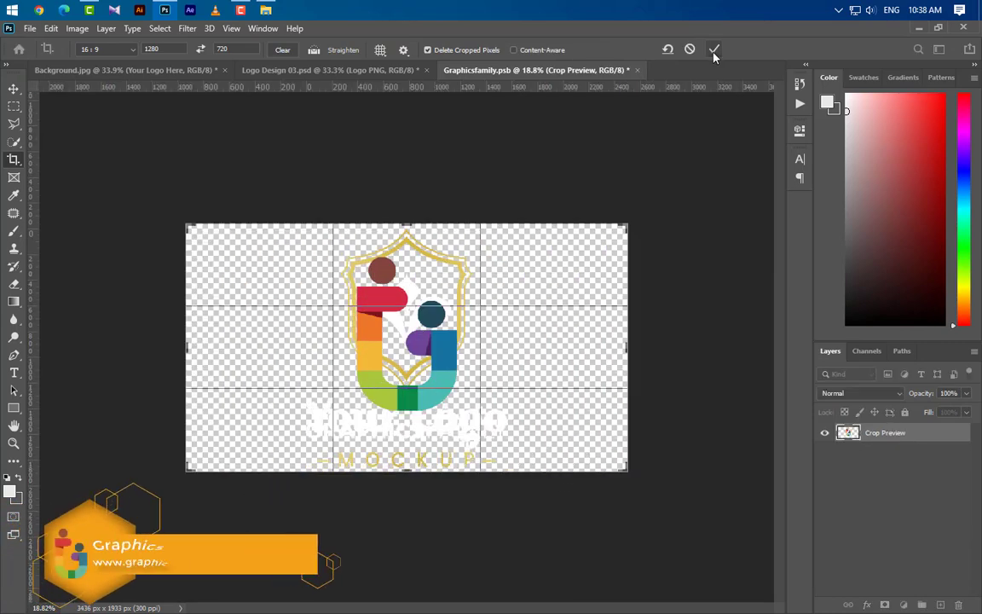
pyautogui.click(714, 48)
# - Hide the old Graphicsfamily layer, save and close the smart object, and return to the Background.jpg document
pyautogui.click(824, 452)
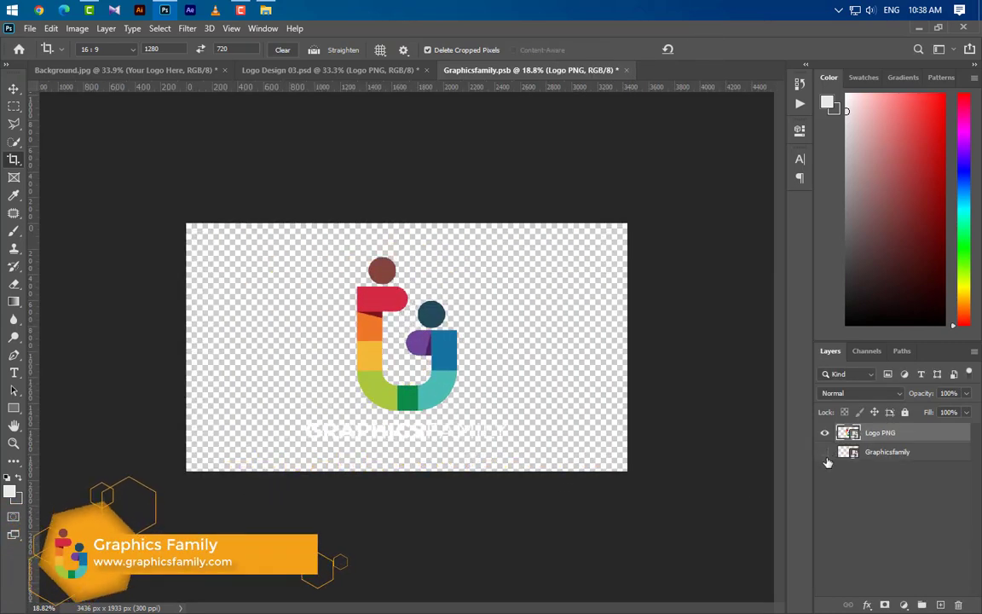
pyautogui.click(625, 70)
pyautogui.click(431, 250)
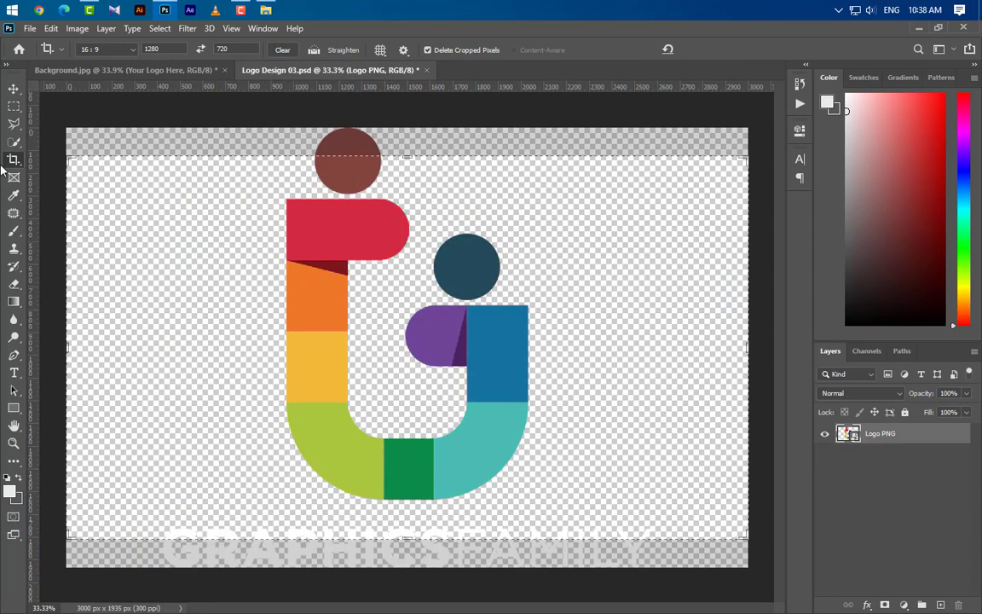
pyautogui.click(13, 87)
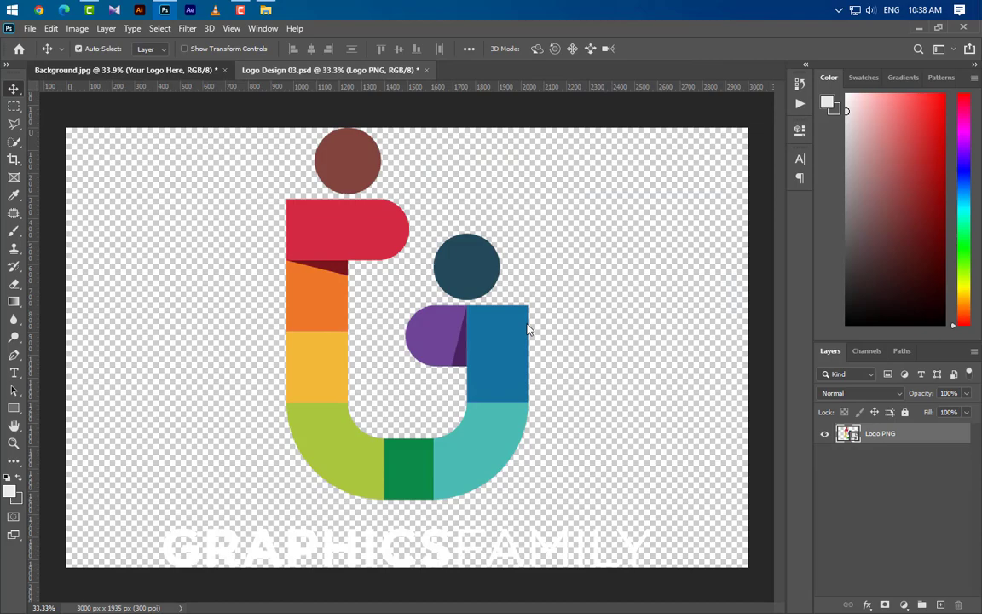
pyautogui.hotkey('ctrl', 'Tab')
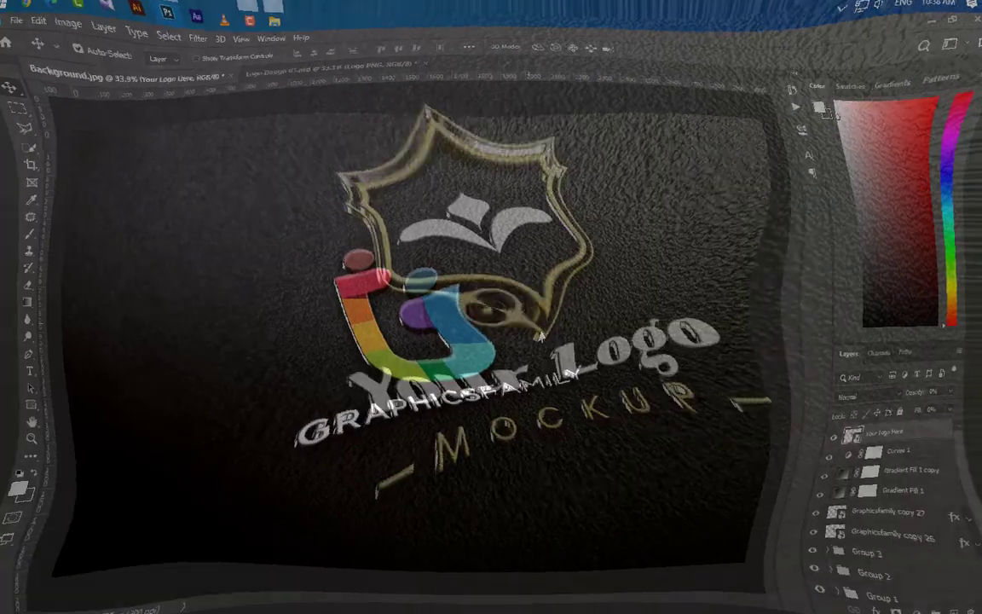